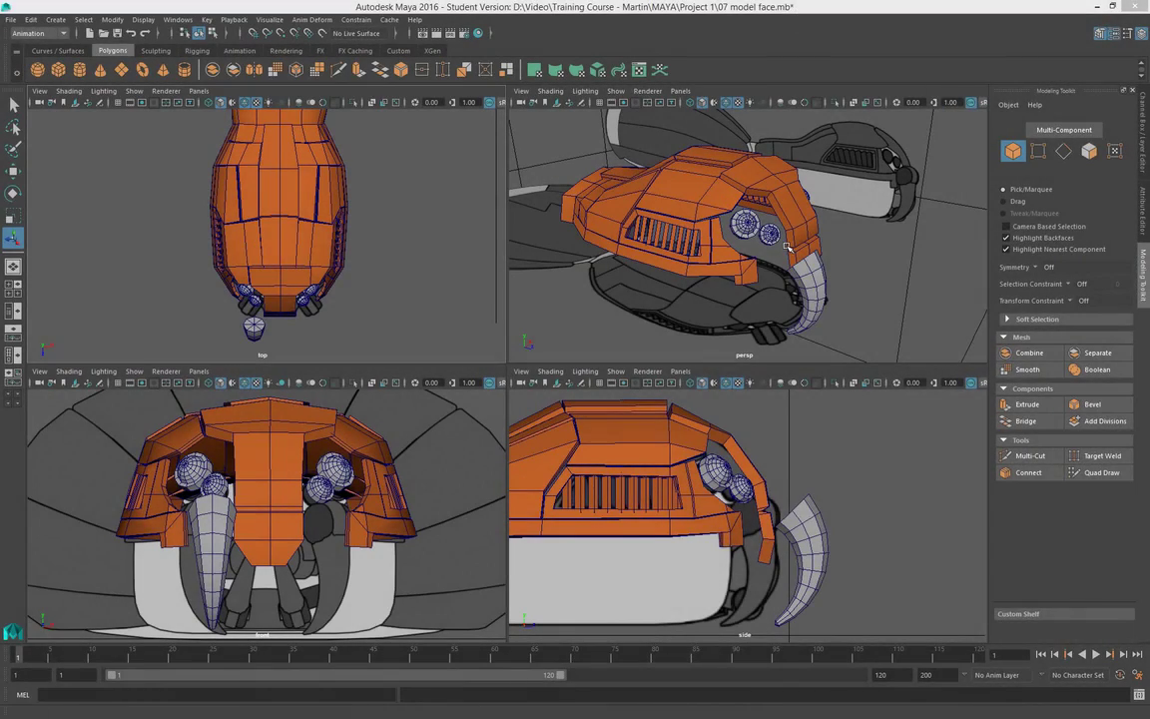
Create a polygon cylinder about 0.52 in radius and 0.37 high at the tusk's upper end, moved sideways to X about -0.75
{"action": "left_click_drag", "start_coordinate": [816, 276], "coordinate": [803, 252], "text": "alt"}
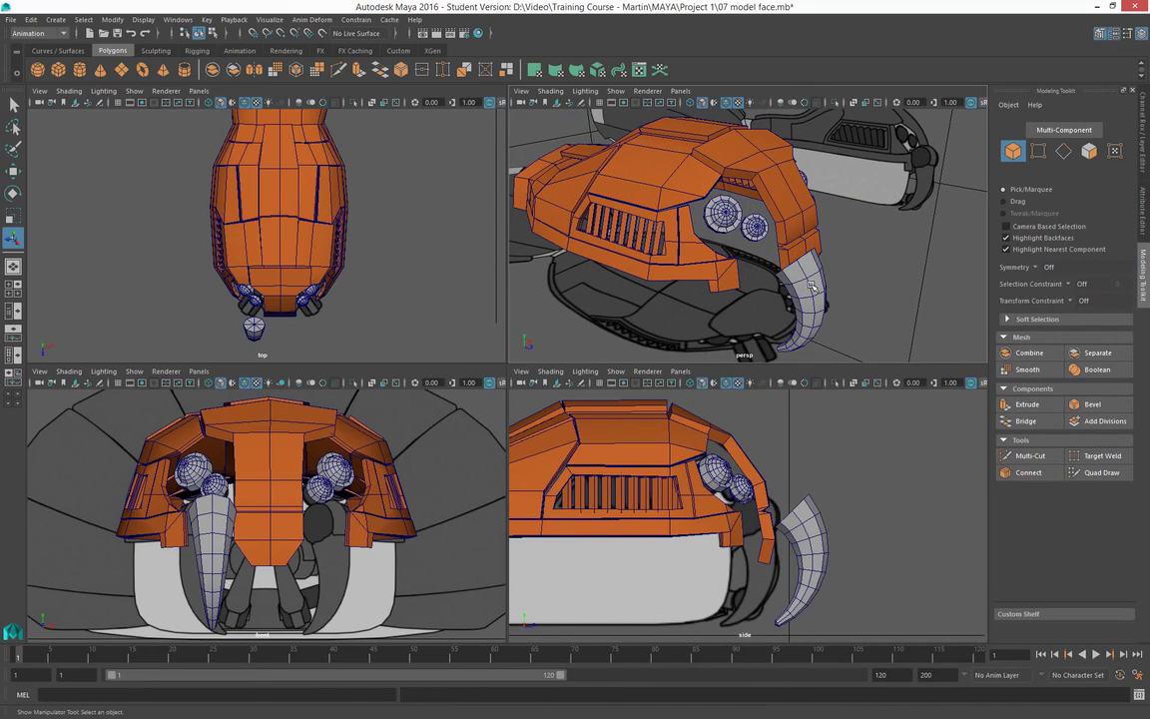
{"action": "left_click_drag", "start_coordinate": [816, 285], "coordinate": [610, 247], "text": "alt"}
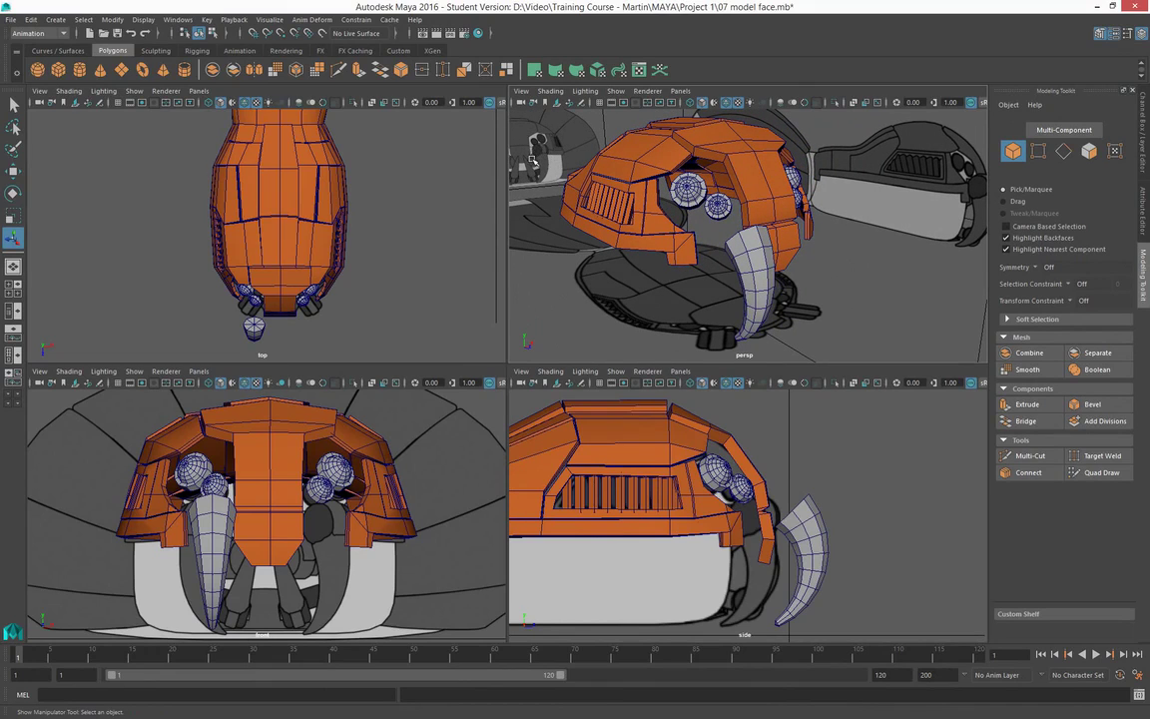
{"action": "left_click_drag", "start_coordinate": [777, 302], "coordinate": [721, 272], "text": "alt"}
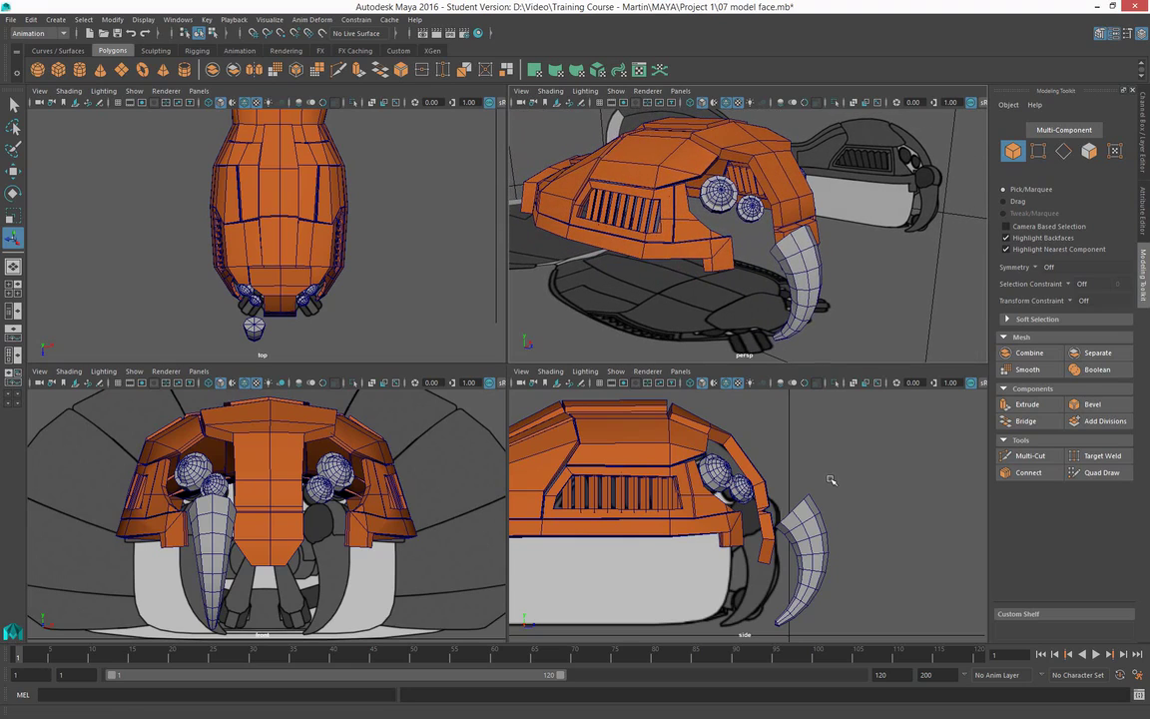
{"action": "right_click_drag", "start_coordinate": [818, 526], "coordinate": [854, 526], "text": "alt"}
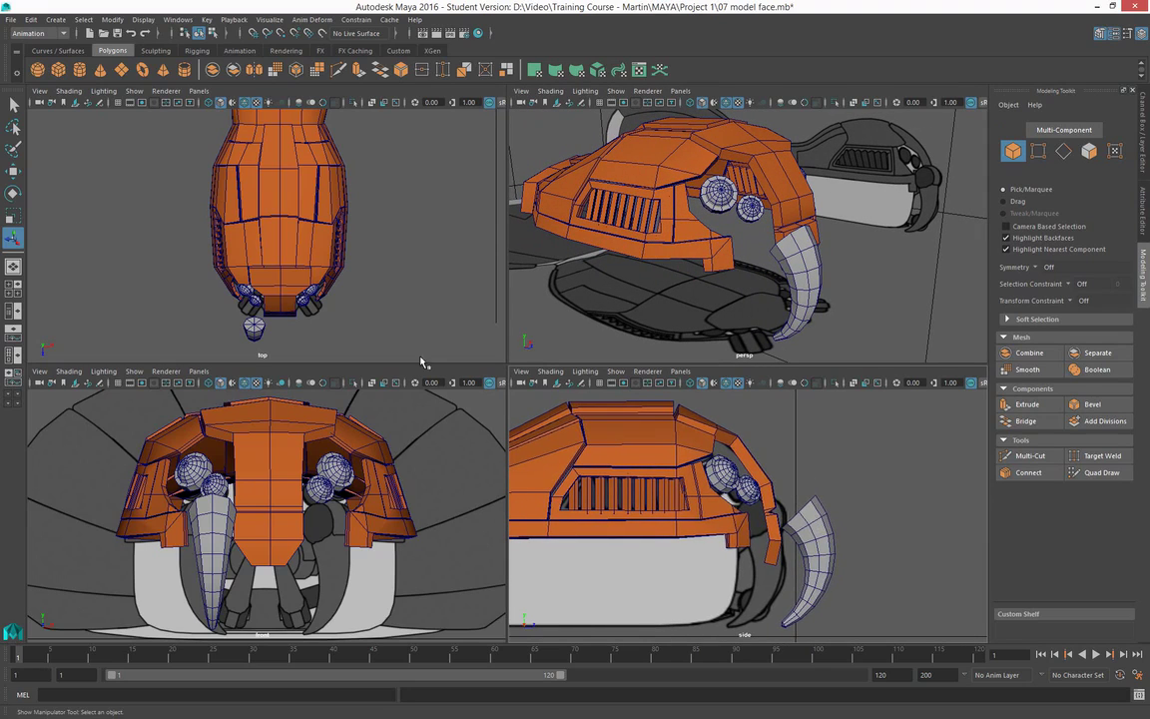
{"action": "left_click", "coordinate": [79, 68]}
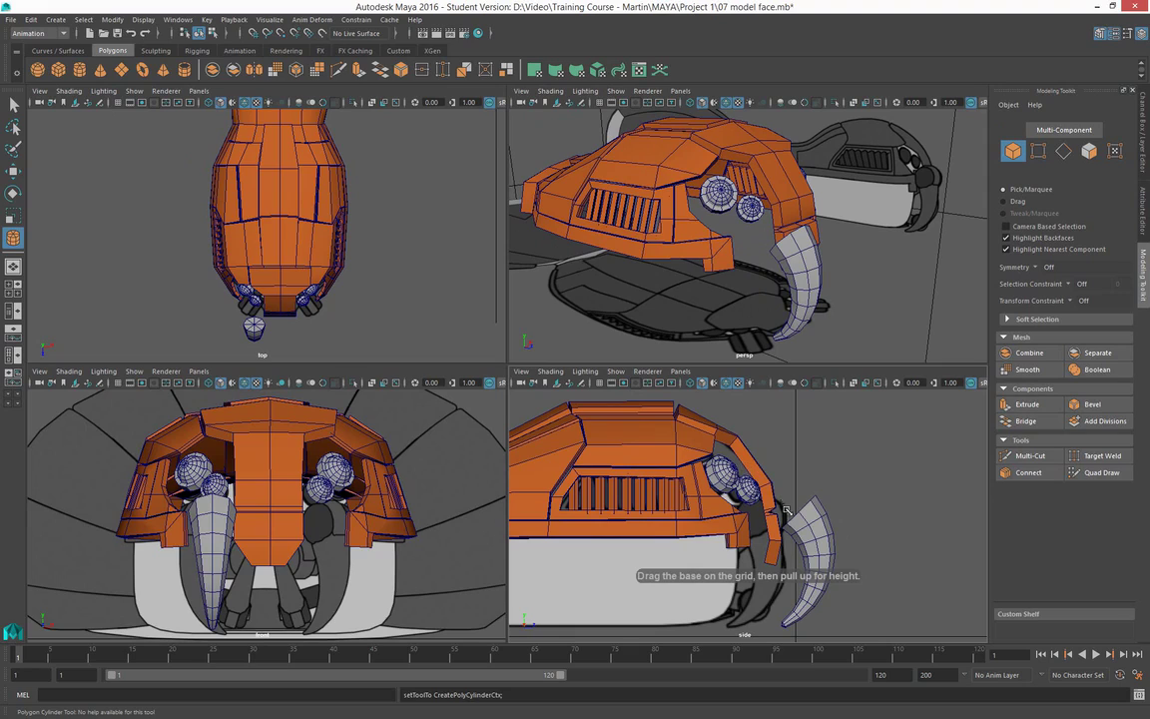
{"action": "left_click_drag", "start_coordinate": [783, 494], "coordinate": [783, 466]}
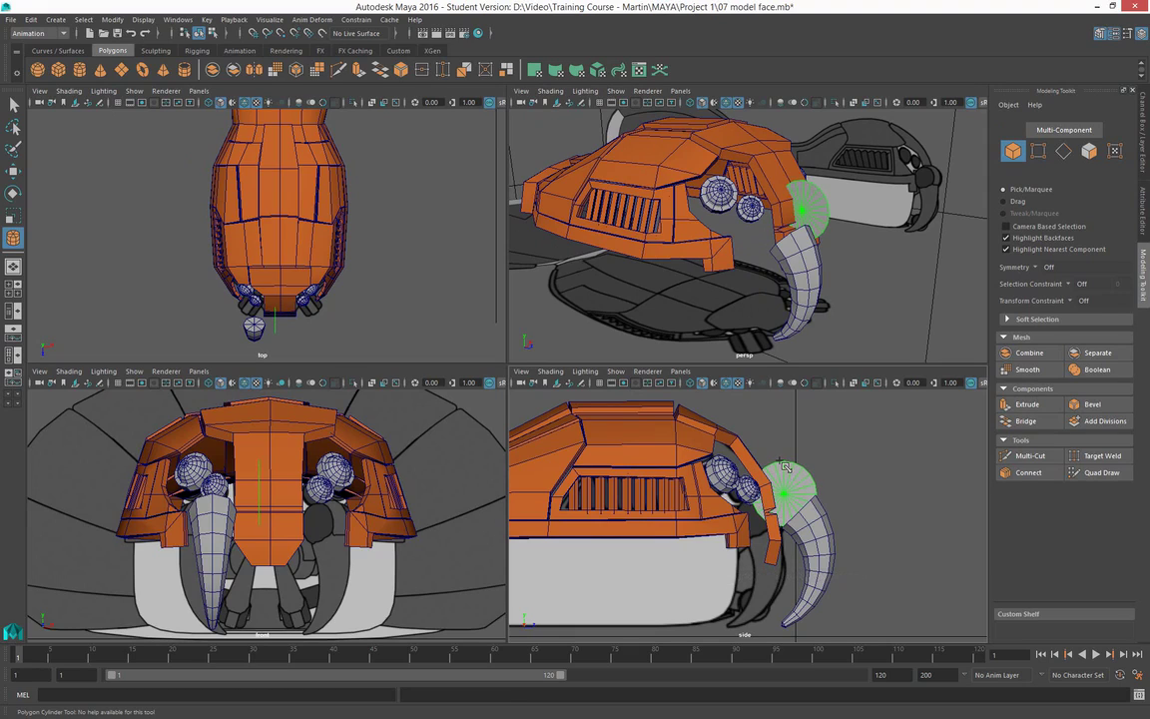
{"action": "left_click_drag", "start_coordinate": [784, 465], "coordinate": [779, 430]}
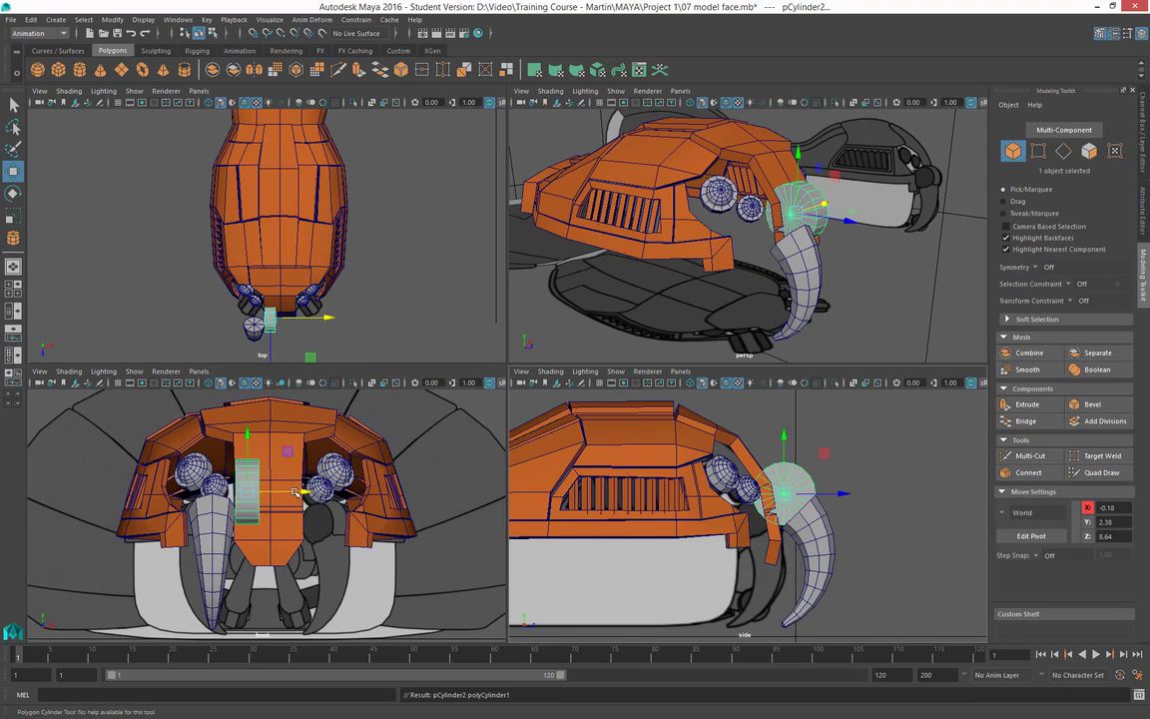
{"action": "left_click_drag", "start_coordinate": [294, 492], "coordinate": [261, 496]}
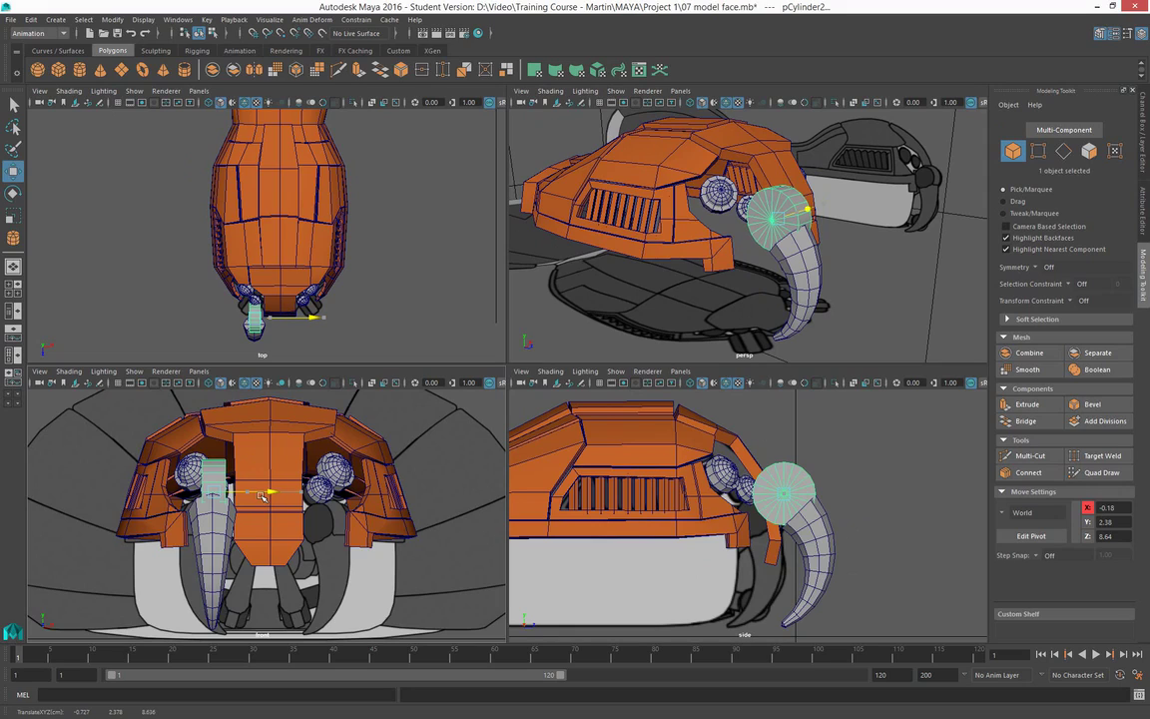
{"action": "left_click_drag", "start_coordinate": [261, 496], "coordinate": [258, 496]}
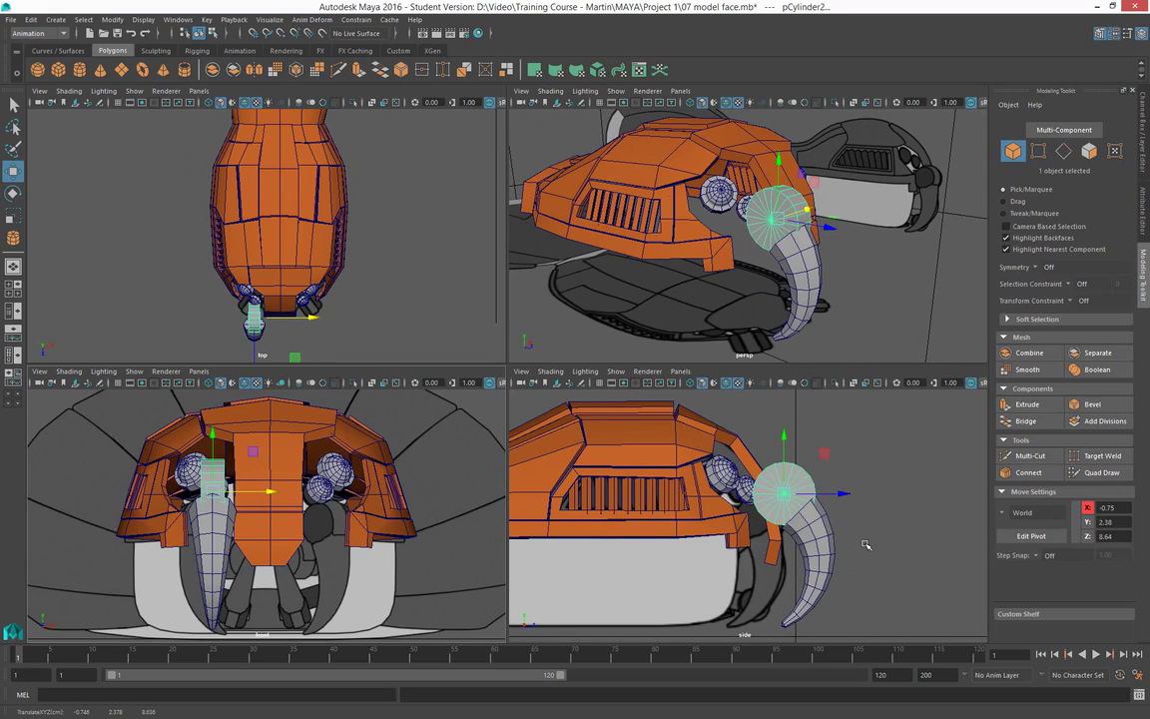
Set the cylinder's axis subdivisions to 8 and nudge it slightly down onto the tusk's upper end
{"action": "left_click", "coordinate": [1143, 148]}
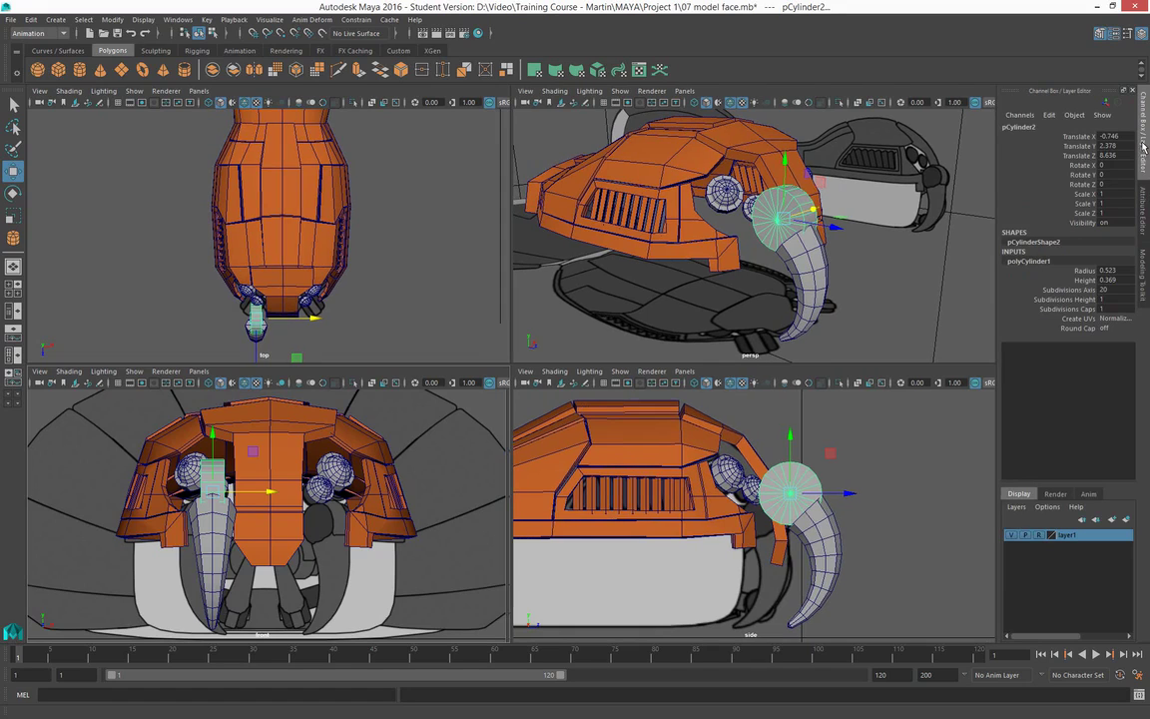
{"action": "left_click", "coordinate": [1119, 291]}
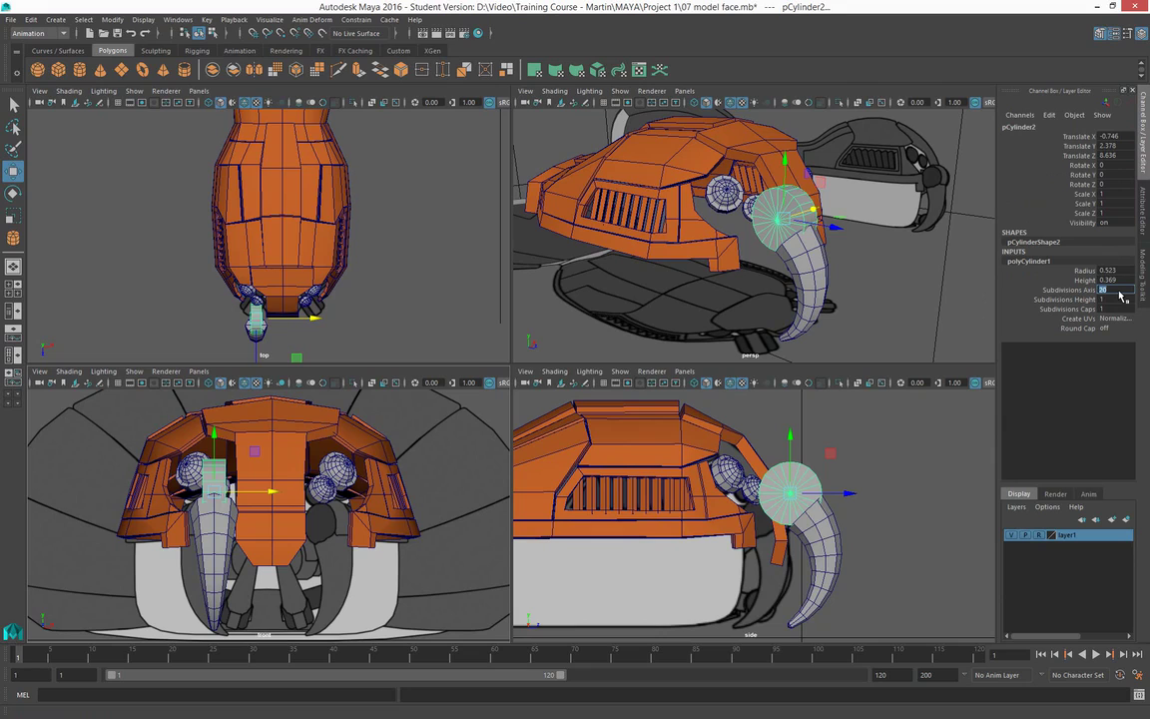
{"action": "type", "text": "8"}
{"action": "key", "text": "Return"}
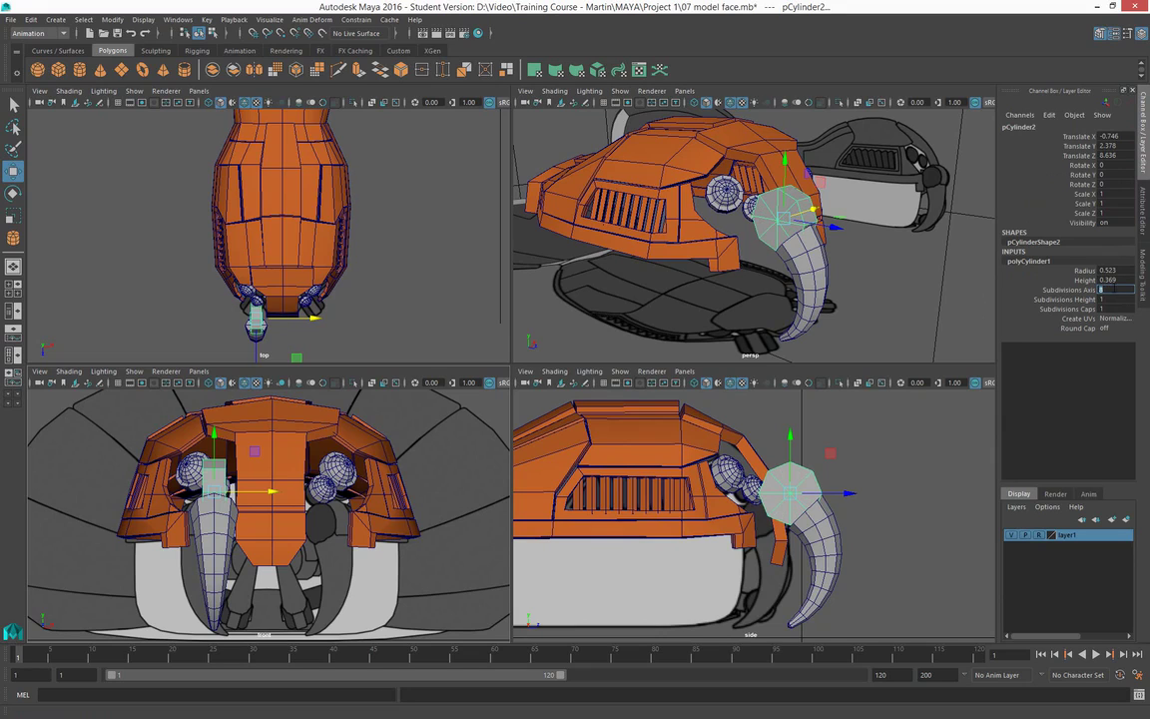
{"action": "left_click_drag", "start_coordinate": [817, 245], "coordinate": [811, 155], "text": "alt"}
{"action": "left_click_drag", "start_coordinate": [925, 130], "coordinate": [925, 134]}
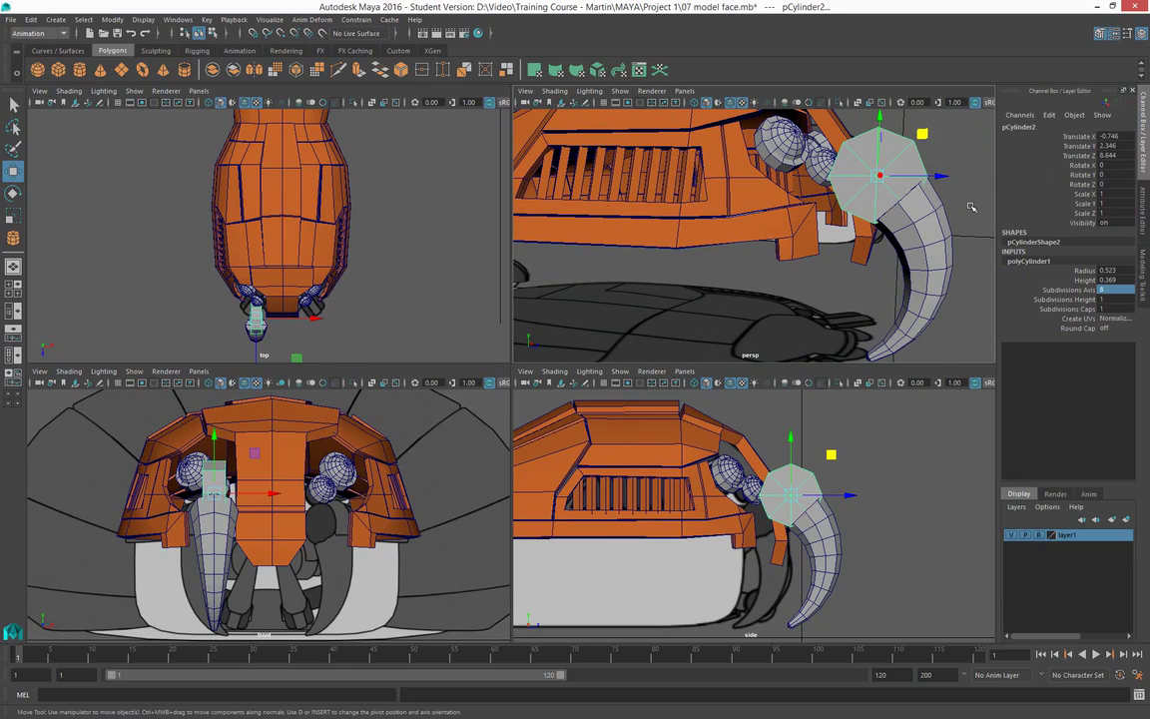
Bevel the cylinder's two end cap faces with a fraction of 0.3 and 2 segments
{"action": "right_click", "coordinate": [893, 184]}
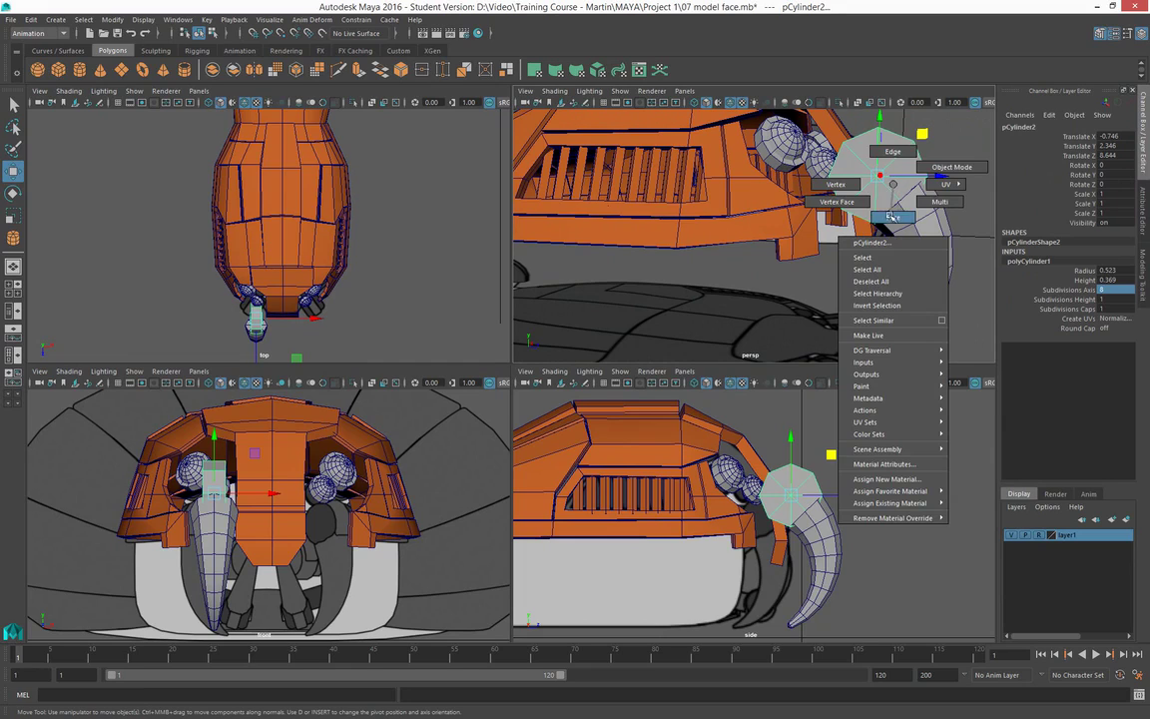
{"action": "left_click", "coordinate": [893, 216]}
{"action": "left_click_drag", "start_coordinate": [221, 276], "coordinate": [313, 335]}
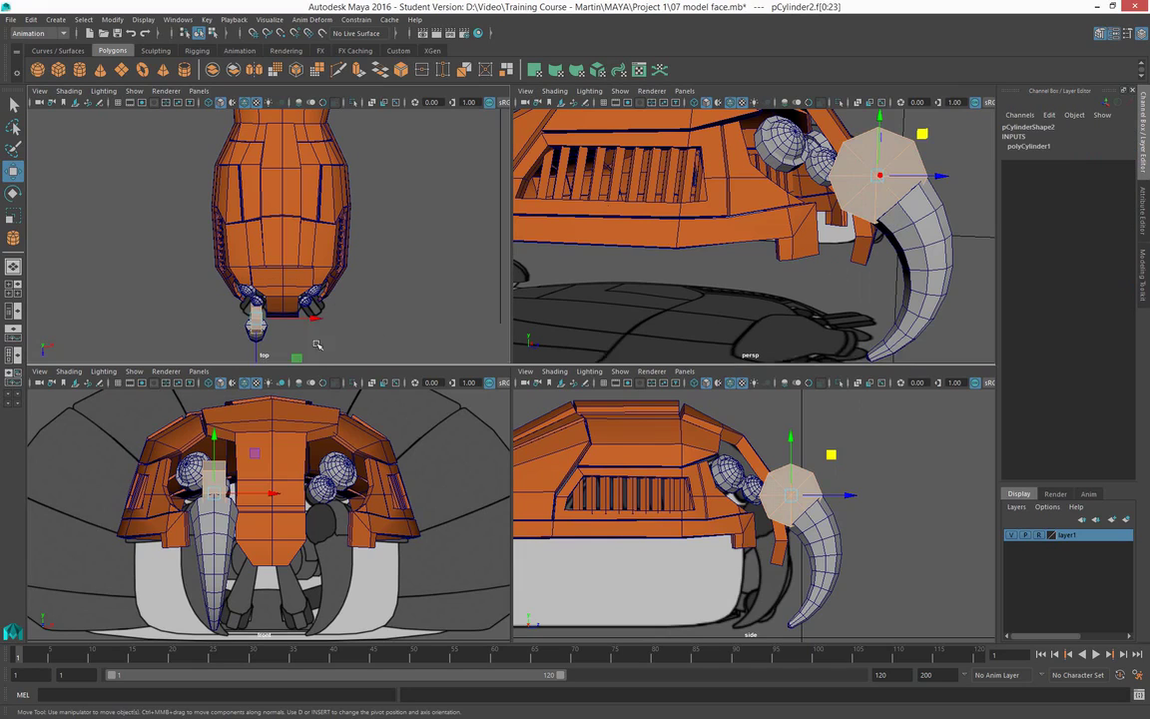
{"action": "middle_click_drag", "start_coordinate": [315, 326], "coordinate": [328, 256], "text": "alt"}
{"action": "right_click_drag", "start_coordinate": [329, 256], "coordinate": [451, 354], "text": "alt"}
{"action": "middle_click_drag", "start_coordinate": [289, 283], "coordinate": [285, 262], "text": "alt"}
{"action": "left_click_drag", "start_coordinate": [270, 319], "coordinate": [273, 274]}
{"action": "key", "text": "ctrl+z"}
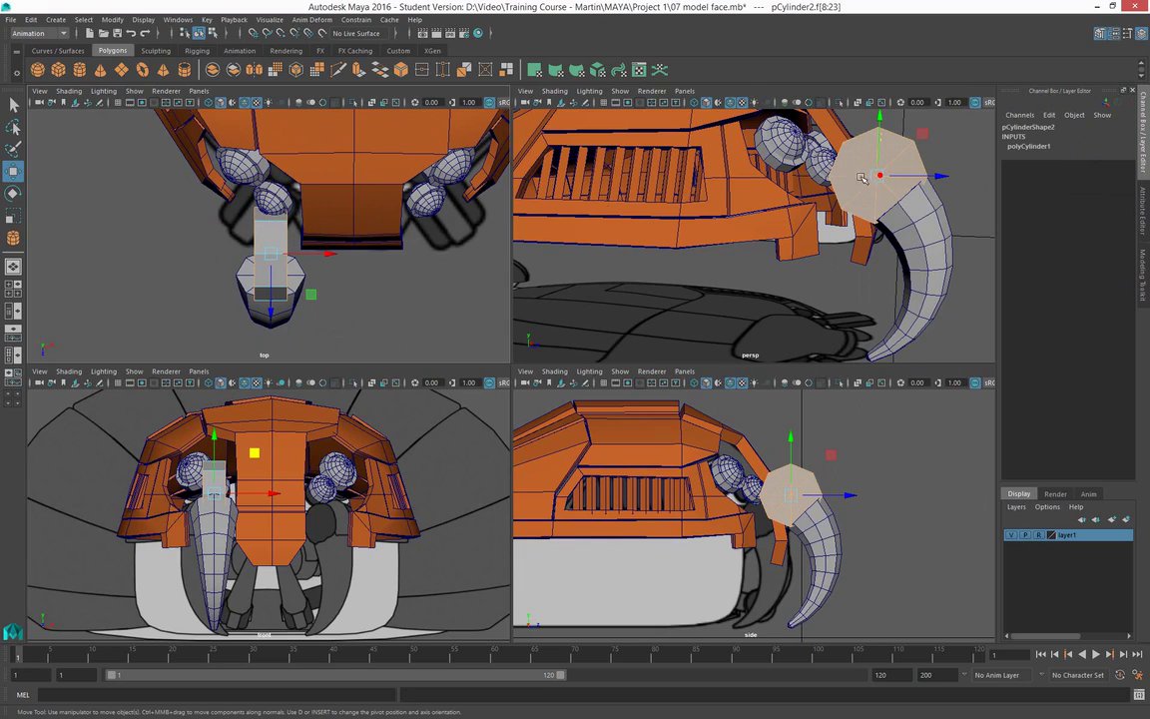
{"action": "left_click_drag", "start_coordinate": [863, 180], "coordinate": [850, 311], "text": "alt"}
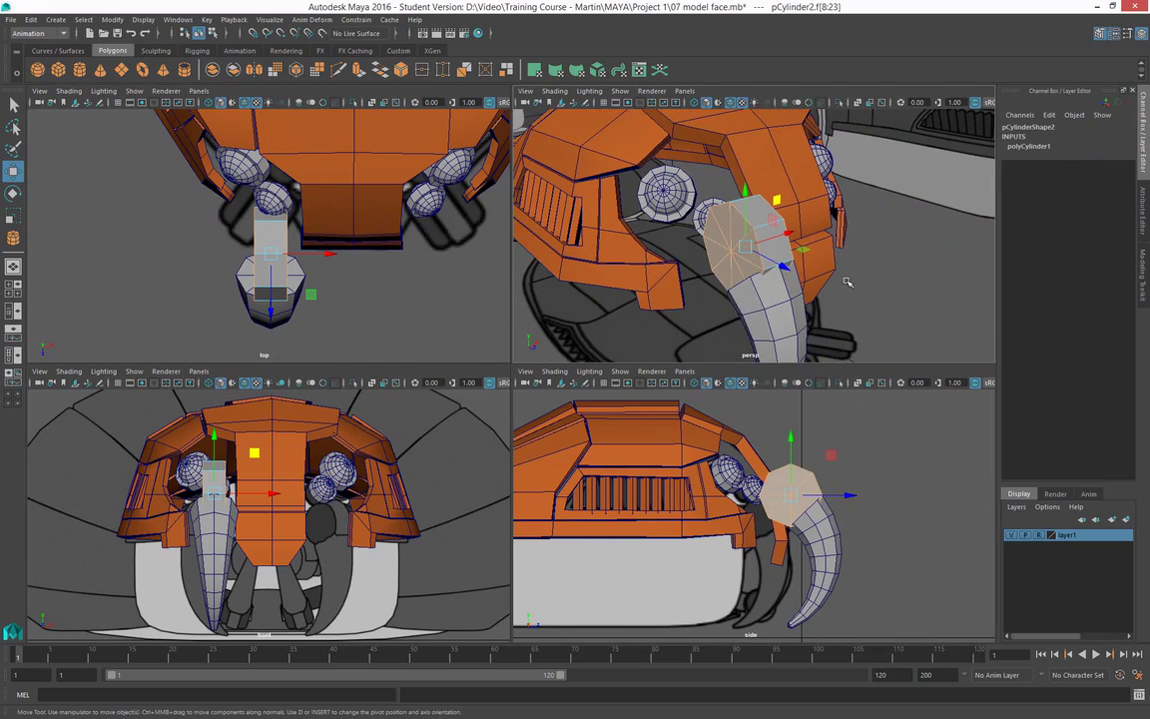
{"action": "left_click", "coordinate": [1143, 275]}
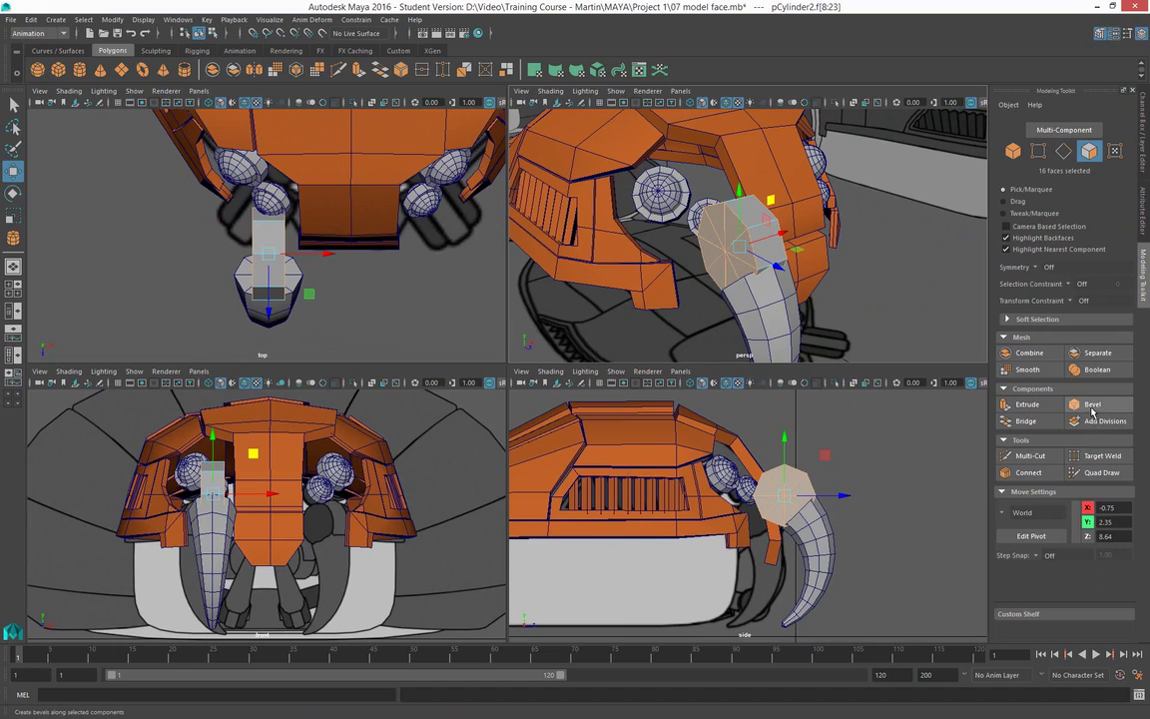
{"action": "left_click", "coordinate": [1093, 405]}
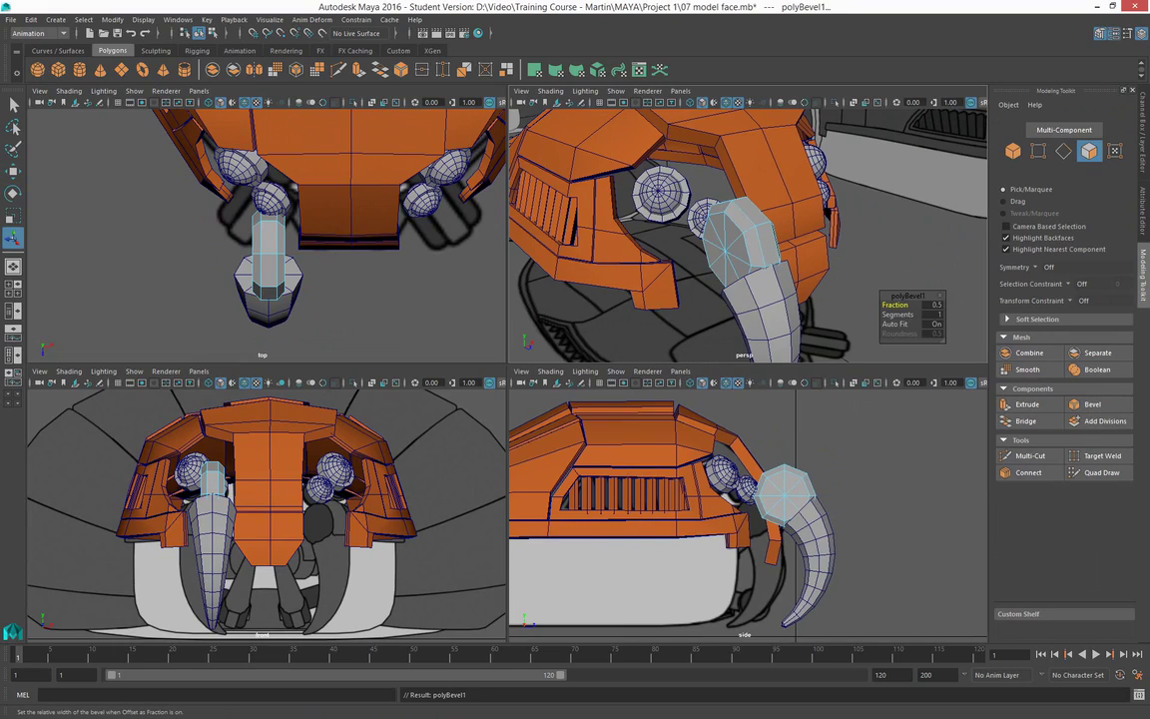
{"action": "mouse_move", "coordinate": [897, 314]}
{"action": "left_mouse_down"}
{"action": "mouse_move", "coordinate": [908, 315]}
{"action": "mouse_move", "coordinate": [893, 305]}
{"action": "left_mouse_up"}
{"action": "left_click_drag", "start_coordinate": [711, 244], "coordinate": [743, 242], "text": "alt"}
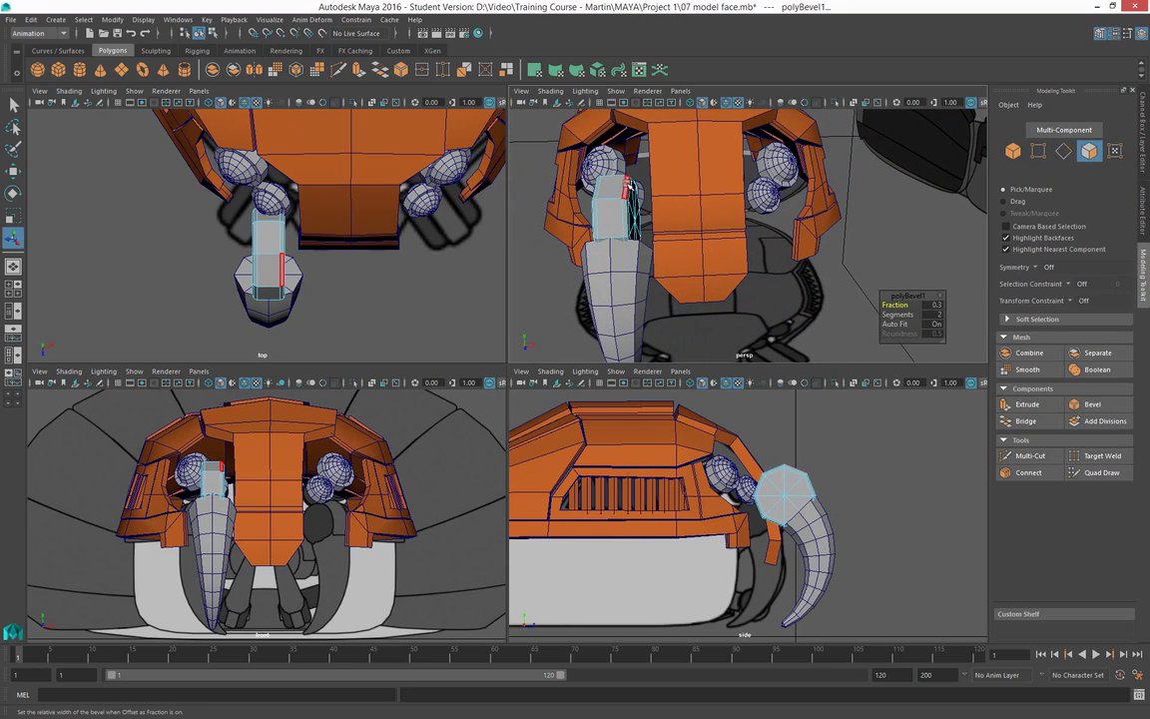
{"action": "left_click_drag", "start_coordinate": [633, 242], "coordinate": [925, 267], "text": "alt"}
{"action": "left_click_drag", "start_coordinate": [811, 250], "coordinate": [769, 243], "text": "alt"}
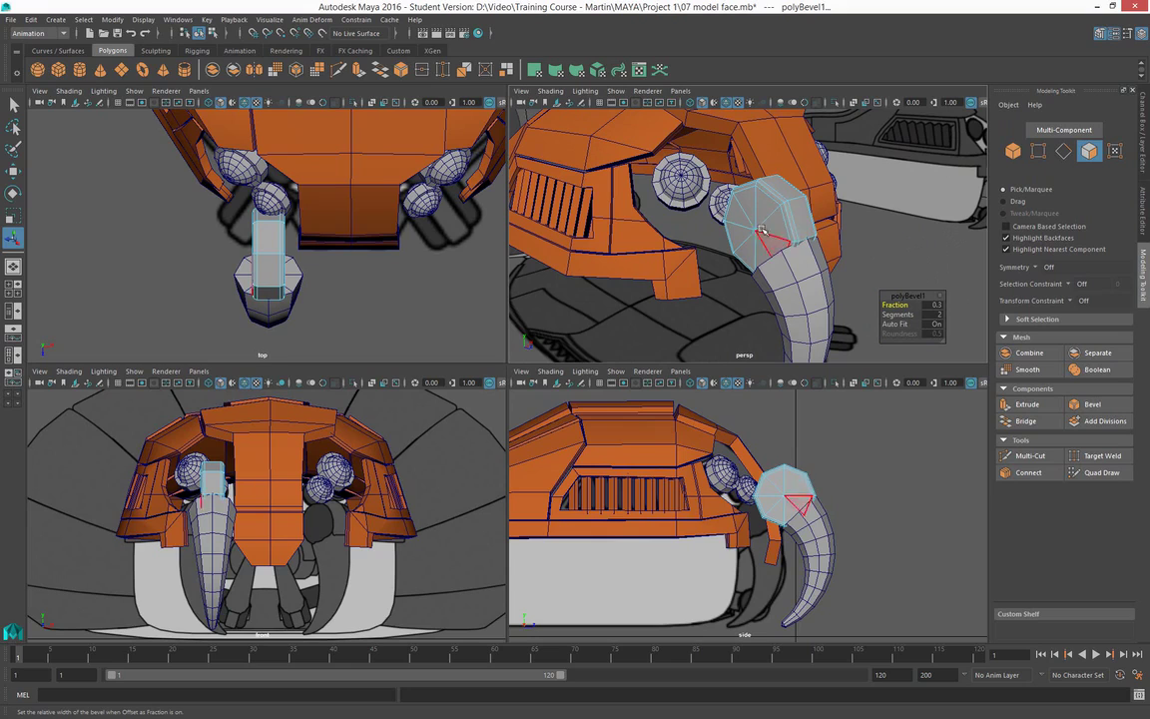
Duplicate the bevelled cylinder and scale the copy wider along X and slightly smaller in diameter so it protrudes from both sides
{"action": "right_click_drag", "start_coordinate": [764, 221], "coordinate": [796, 212]}
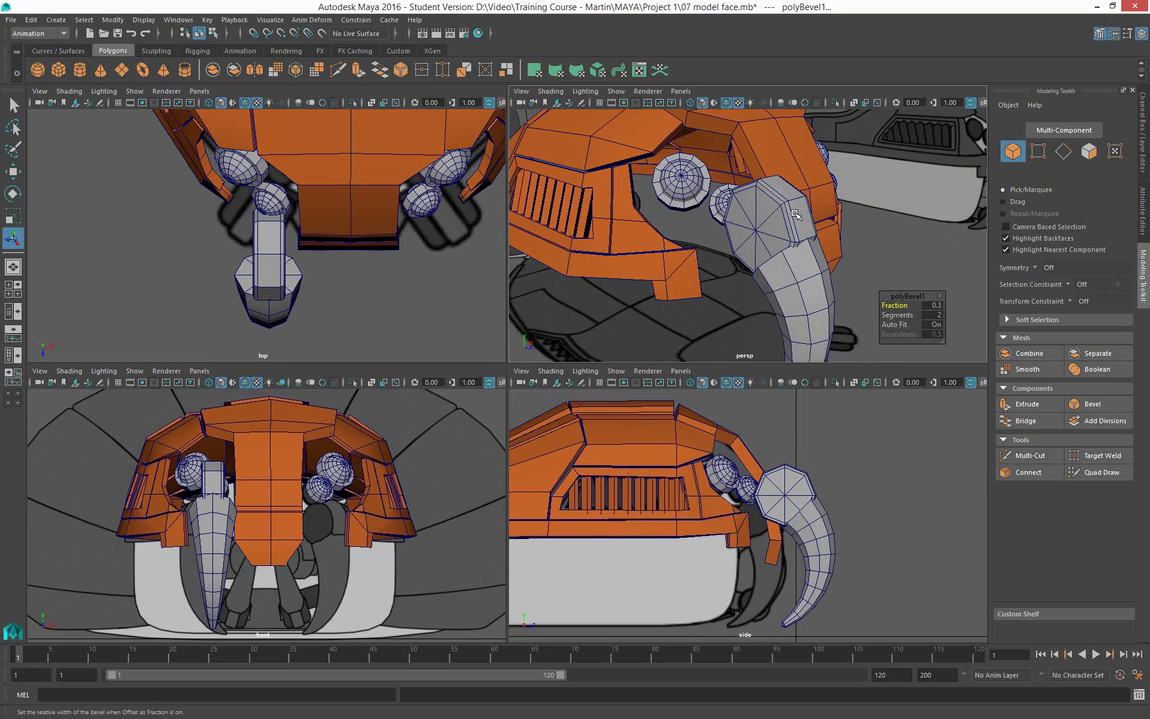
{"action": "key", "text": "w"}
{"action": "left_click", "coordinate": [795, 213]}
{"action": "mouse_move", "coordinate": [796, 215]}
{"action": "left_mouse_down", "text": "alt"}
{"action": "mouse_move", "coordinate": [804, 225]}
{"action": "mouse_move", "coordinate": [791, 229]}
{"action": "left_mouse_up", "text": "alt"}
{"action": "key", "text": "ctrl+d"}
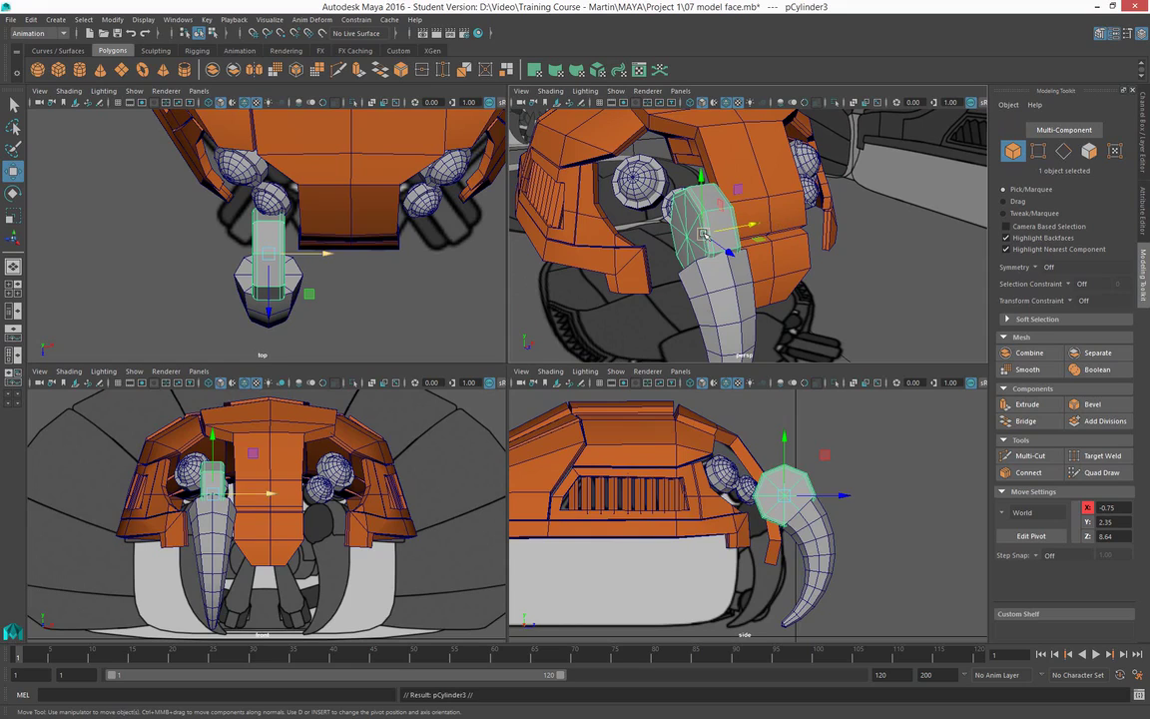
{"action": "key", "text": "r"}
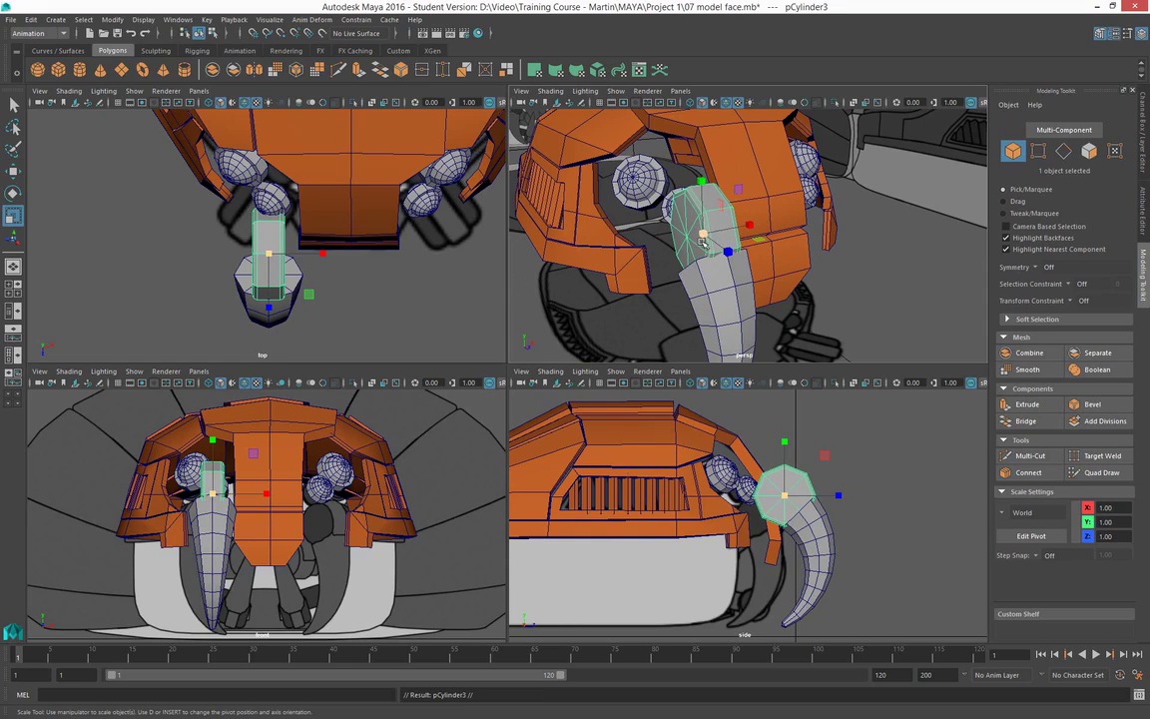
{"action": "left_click_drag", "start_coordinate": [709, 240], "coordinate": [787, 236], "text": "alt"}
{"action": "left_click_drag", "start_coordinate": [853, 203], "coordinate": [843, 237]}
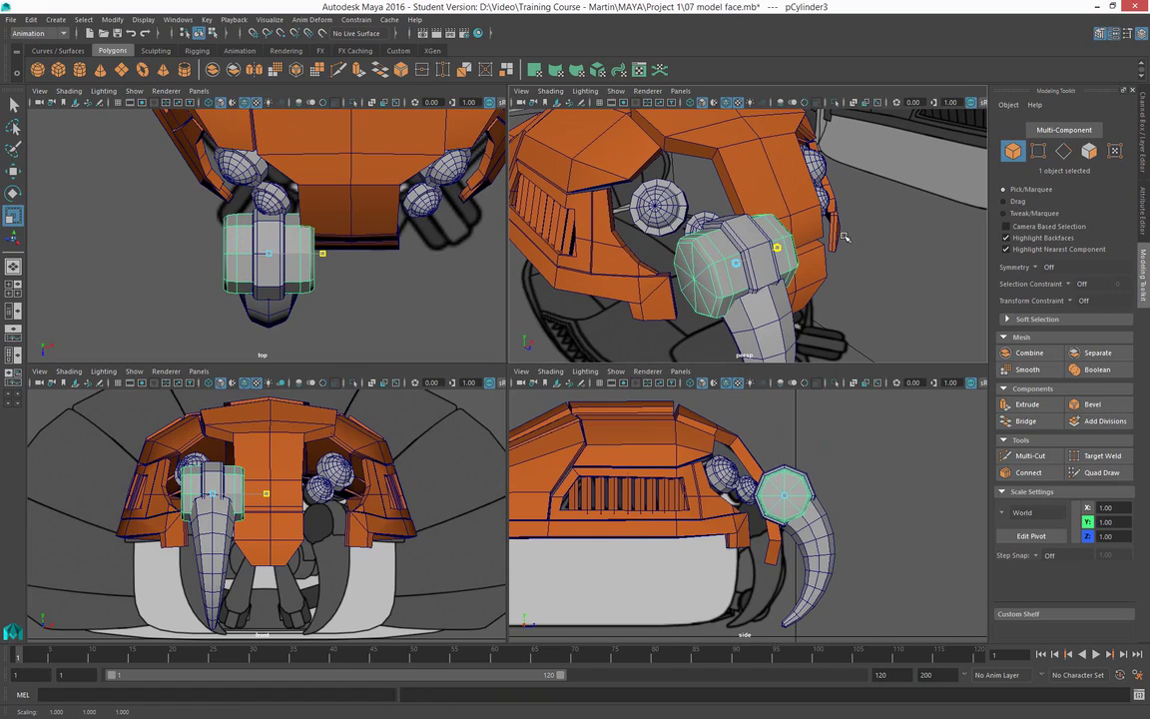
{"action": "left_click_drag", "start_coordinate": [843, 237], "coordinate": [891, 250]}
Move the tusk and both joint cylinders together forward along Z, clear of the head
{"action": "right_click_drag", "start_coordinate": [891, 250], "coordinate": [820, 199], "text": "alt"}
{"action": "left_click_drag", "start_coordinate": [816, 240], "coordinate": [847, 242], "text": "alt"}
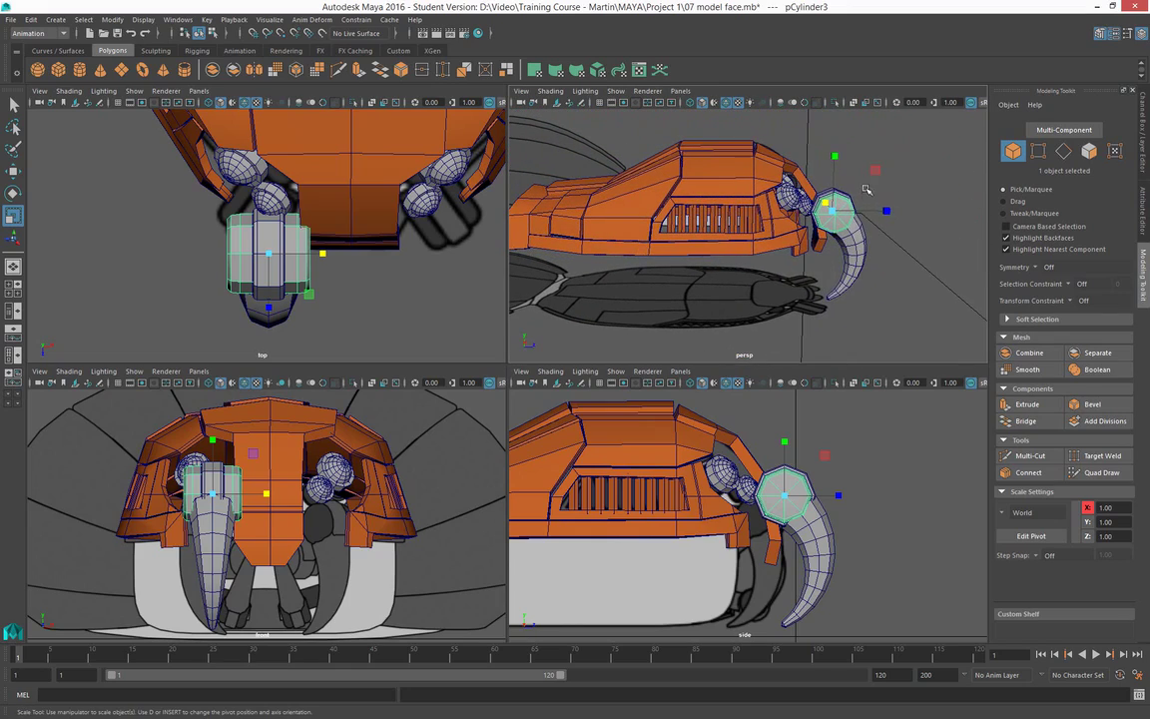
{"action": "left_click", "coordinate": [848, 235], "text": "shift"}
{"action": "key", "text": "w"}
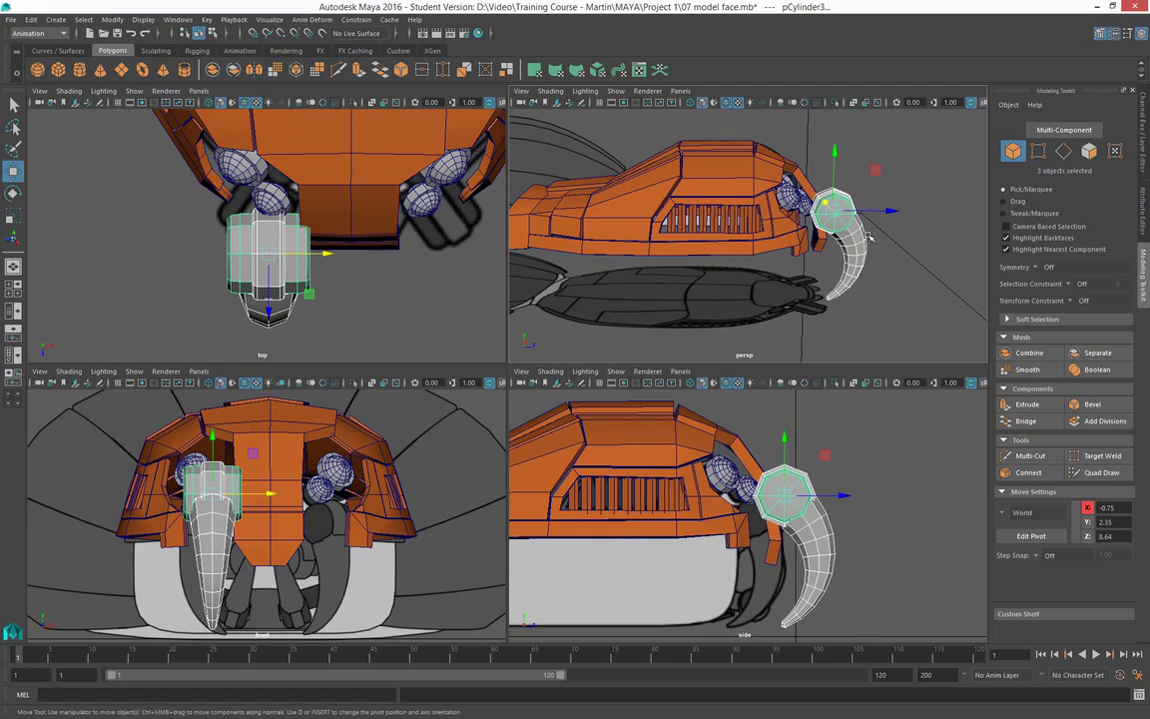
{"action": "left_click_drag", "start_coordinate": [876, 212], "coordinate": [941, 234]}
{"action": "left_click", "coordinate": [940, 233]}
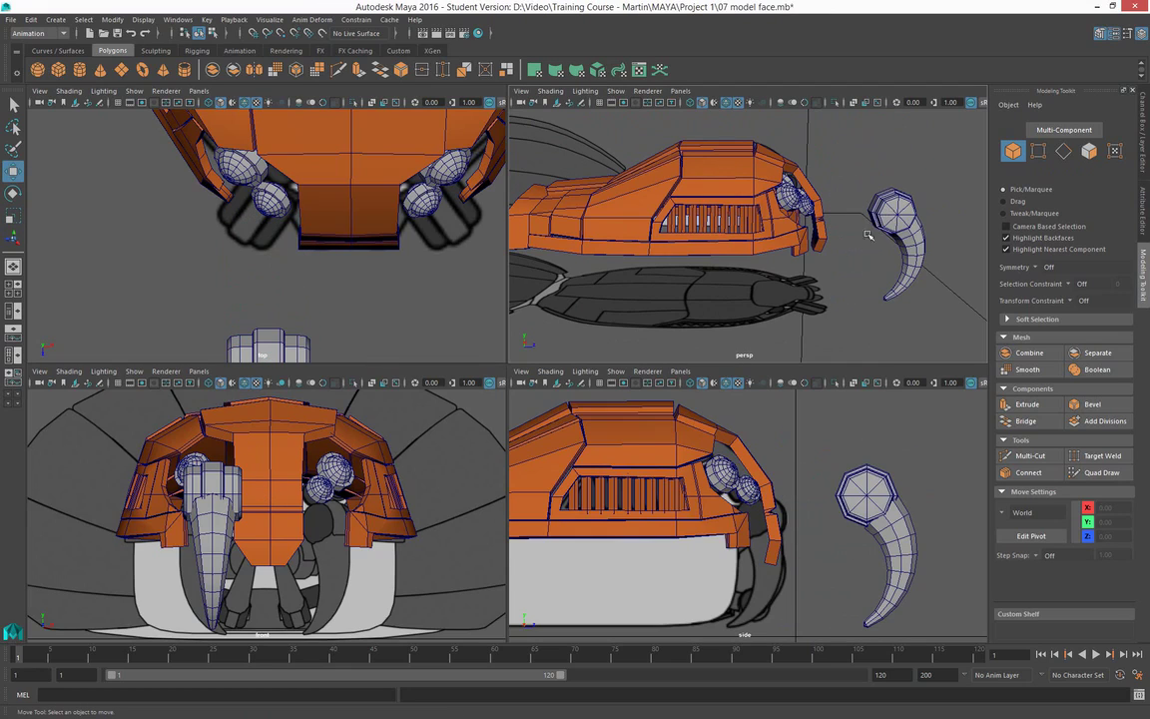
Create a tall polygon box between the head and the tusk and align it with the tusk at X about -0.75
{"action": "left_click", "coordinate": [58, 69]}
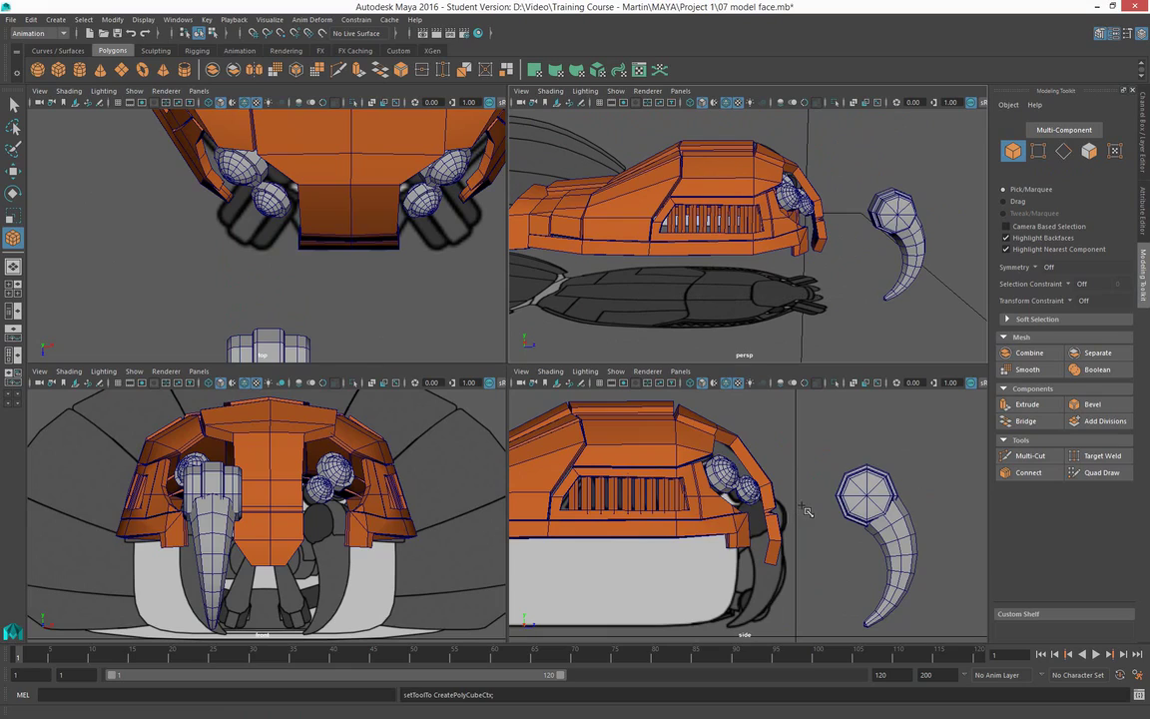
{"action": "left_click_drag", "start_coordinate": [802, 506], "coordinate": [846, 589]}
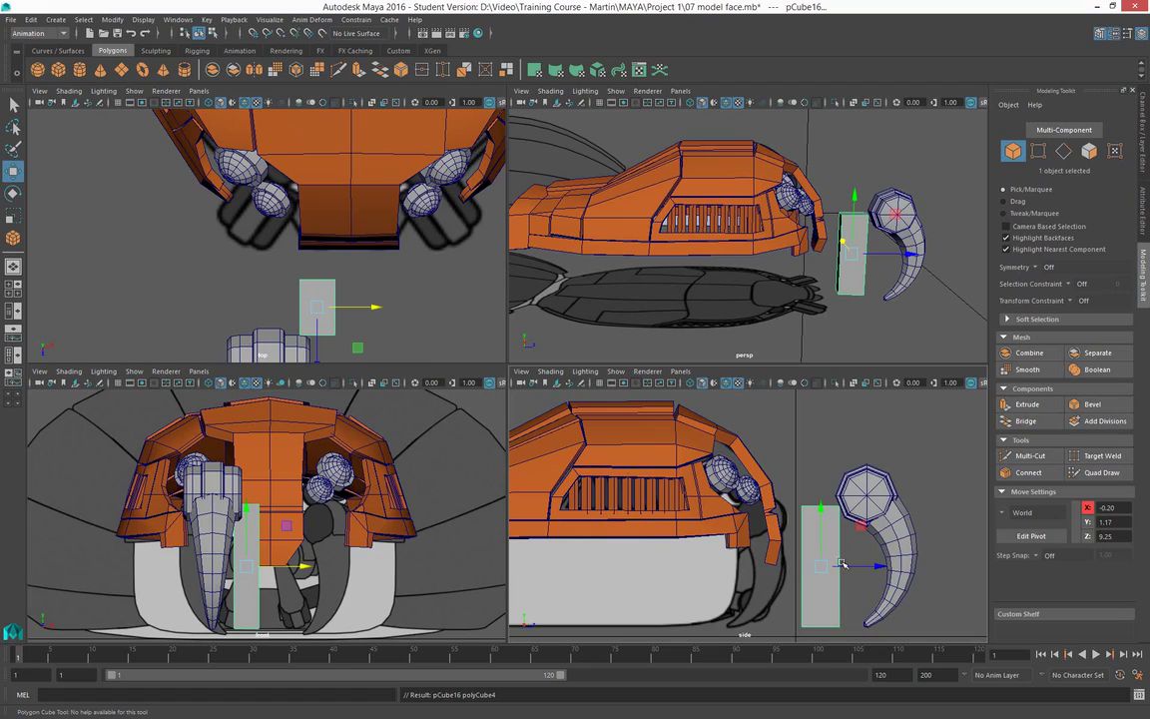
{"action": "left_click_drag", "start_coordinate": [341, 305], "coordinate": [326, 308]}
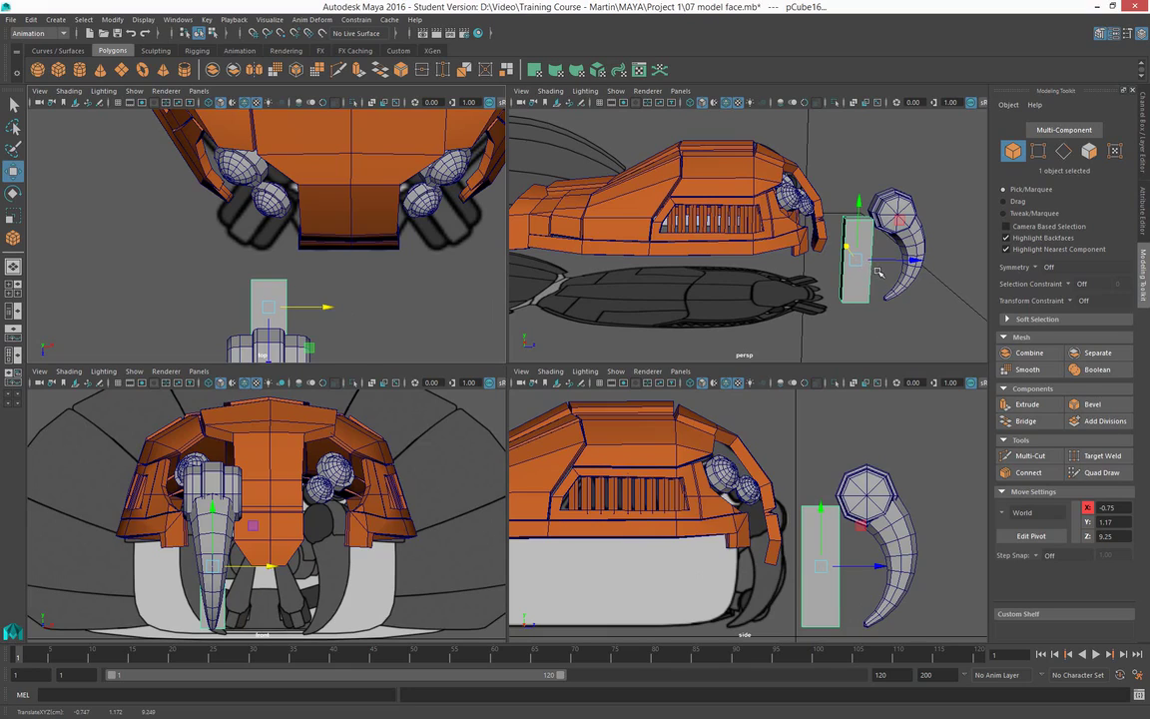
Rotate the box about 40 degrees around X and move it so its upper end meets the joint cylinder
{"action": "key", "text": "e"}
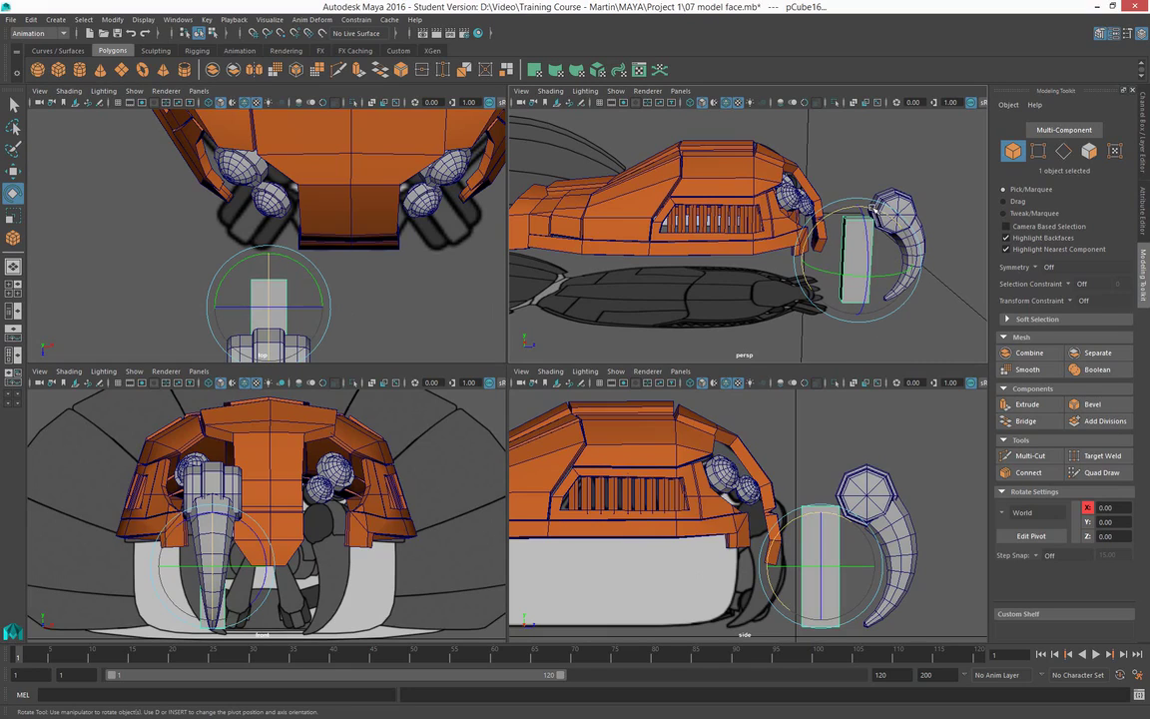
{"action": "left_click_drag", "start_coordinate": [873, 206], "coordinate": [910, 227]}
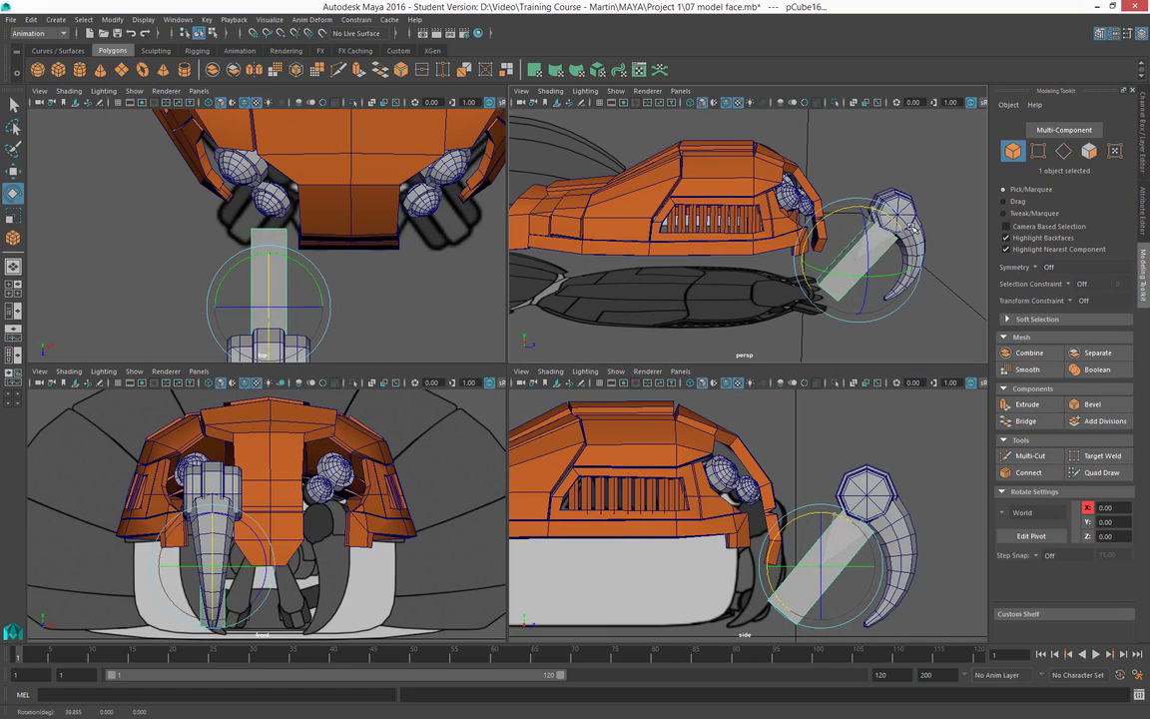
{"action": "key", "text": "w"}
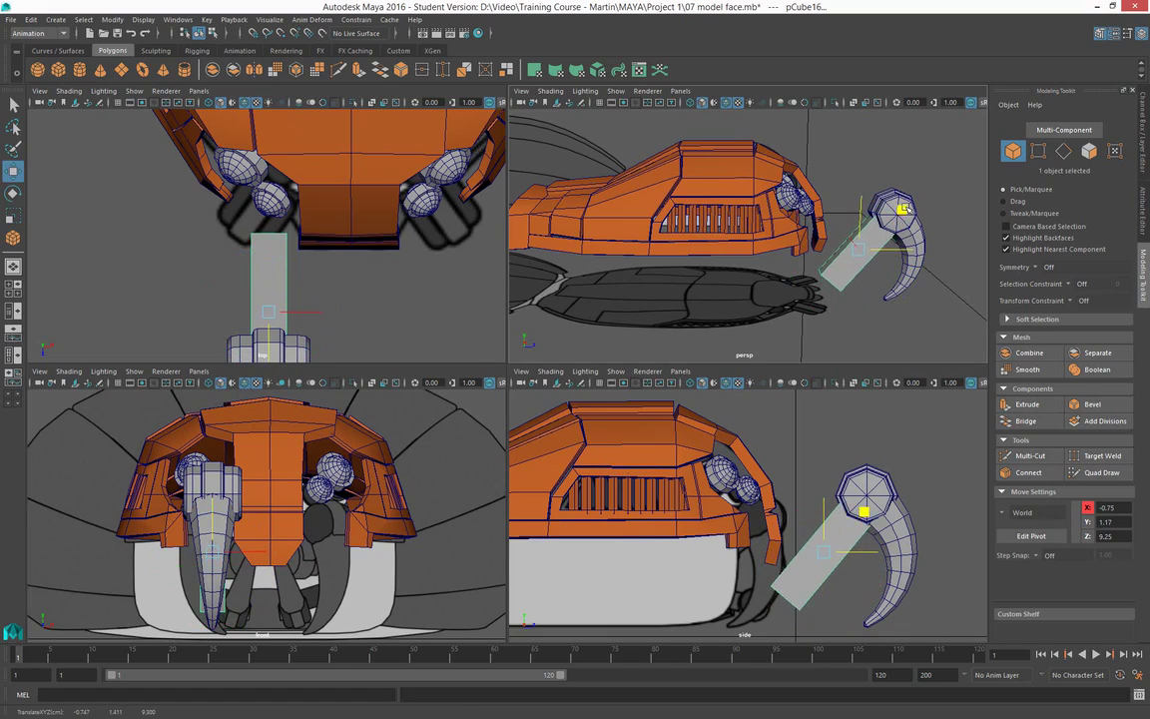
{"action": "left_click_drag", "start_coordinate": [862, 510], "coordinate": [857, 506]}
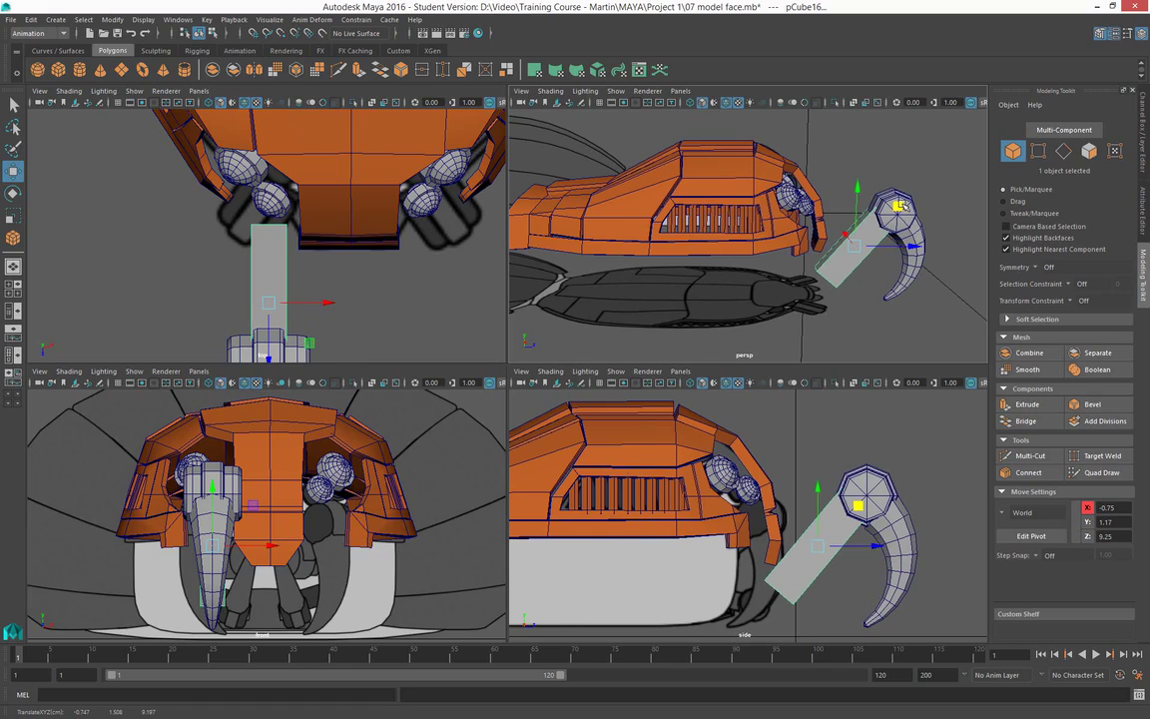
Adjust the tilt of the arm box and move it to about Y 1.68, Z 9.31 so its upper end meets the joint centre
{"action": "left_click_drag", "start_coordinate": [857, 506], "coordinate": [866, 496]}
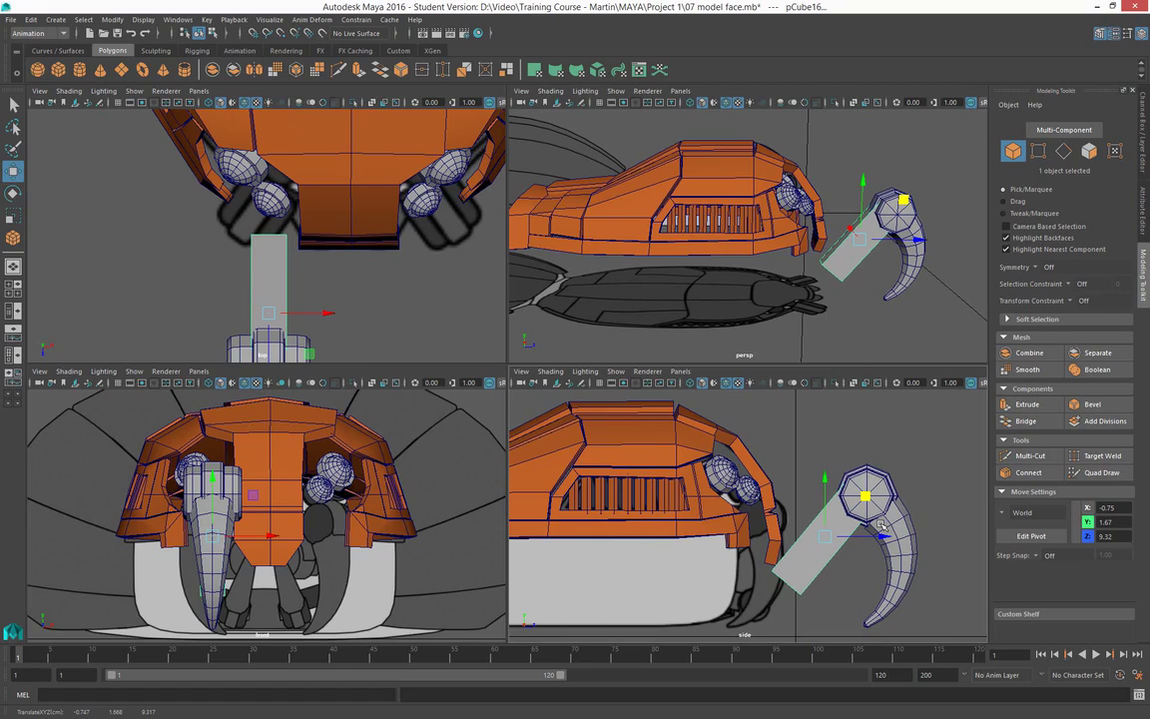
{"action": "key", "text": "e"}
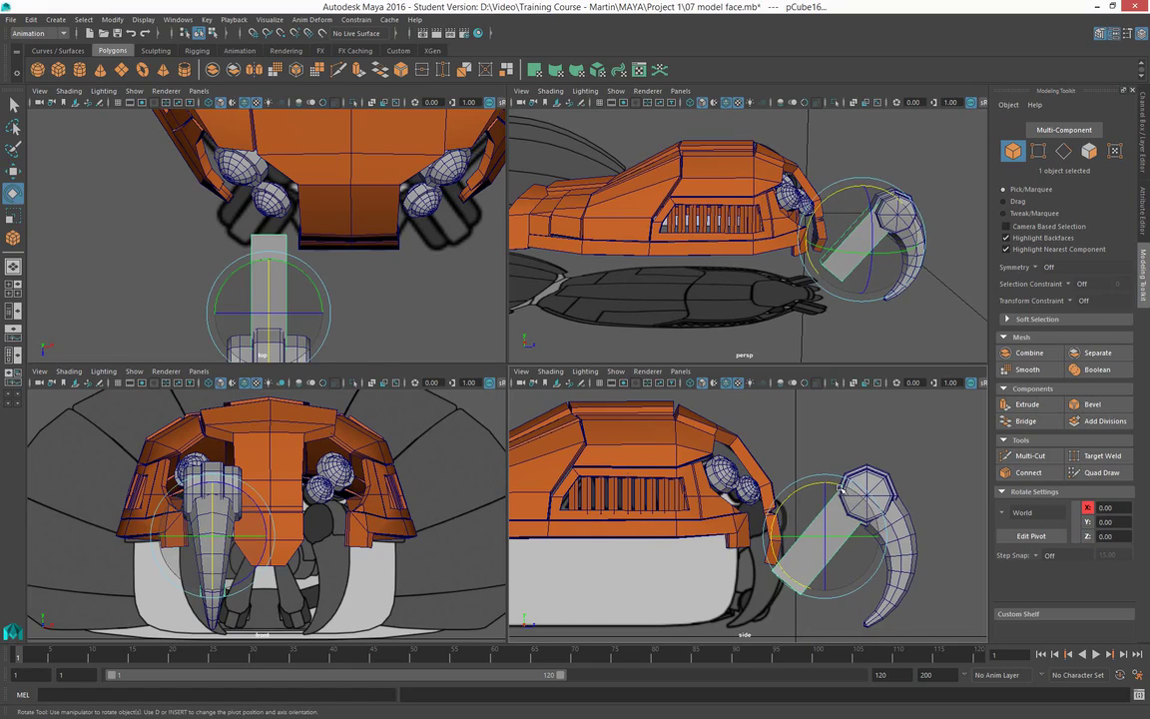
{"action": "key", "text": "w"}
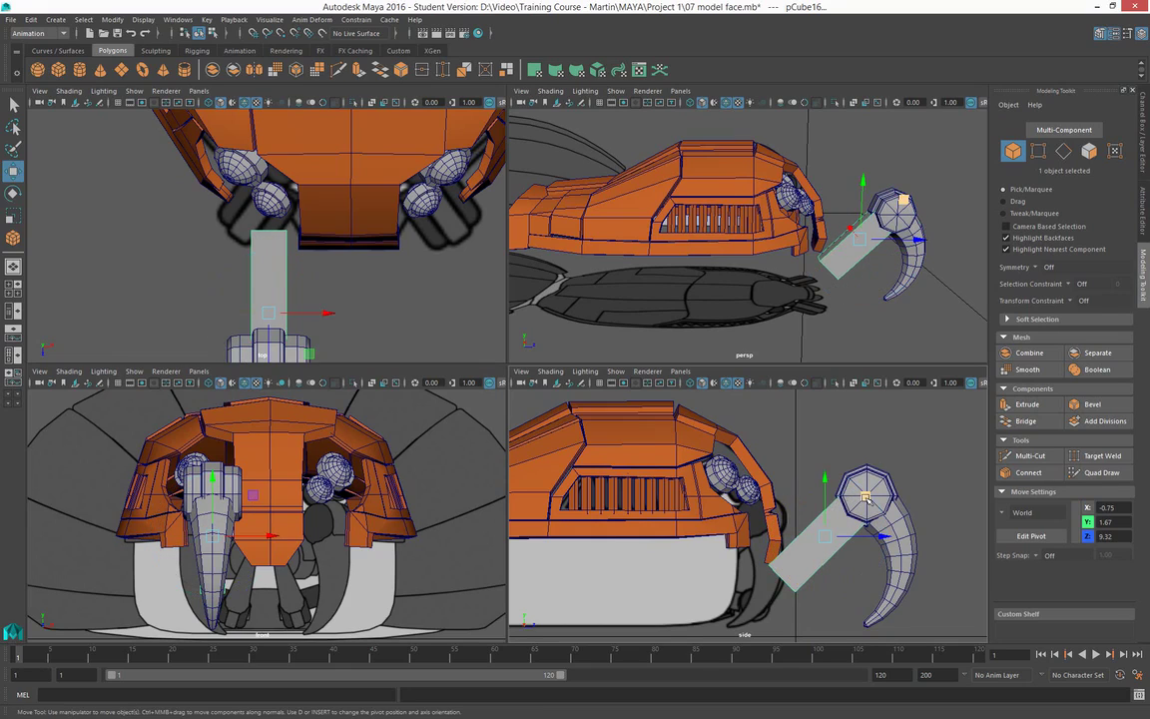
{"action": "left_click_drag", "start_coordinate": [865, 496], "coordinate": [867, 497]}
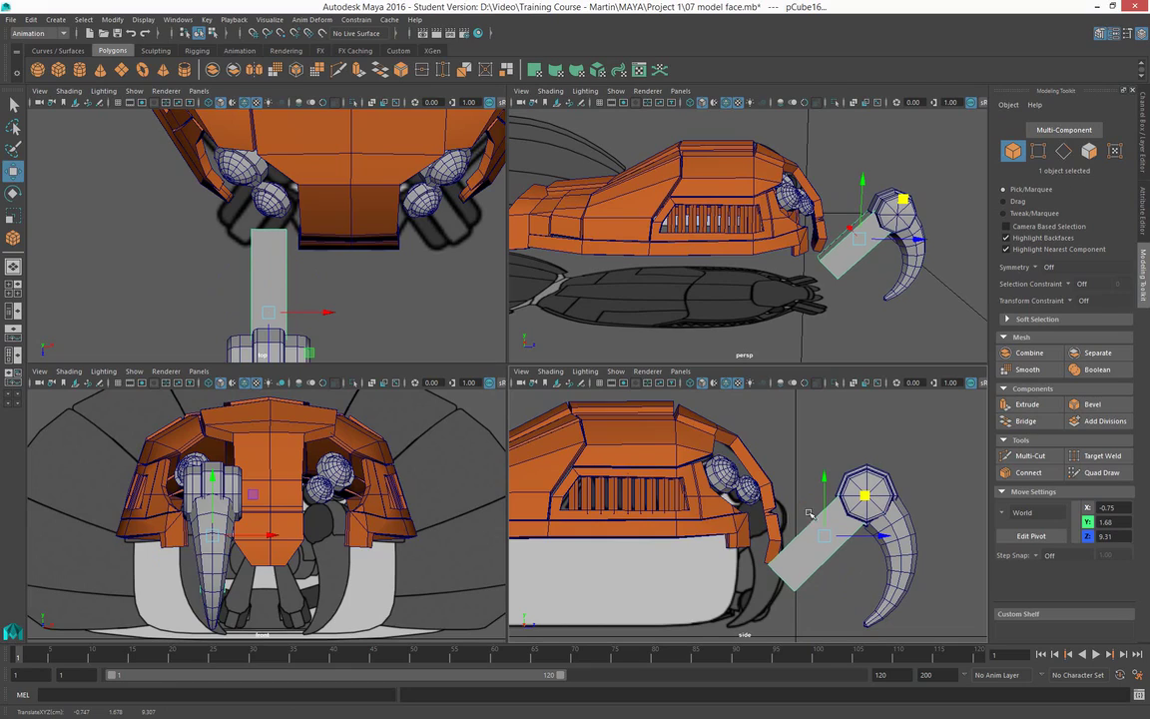
Duplicate both joint cylinders and move the copies down to the lower end of the arm box
{"action": "left_click", "coordinate": [884, 196]}
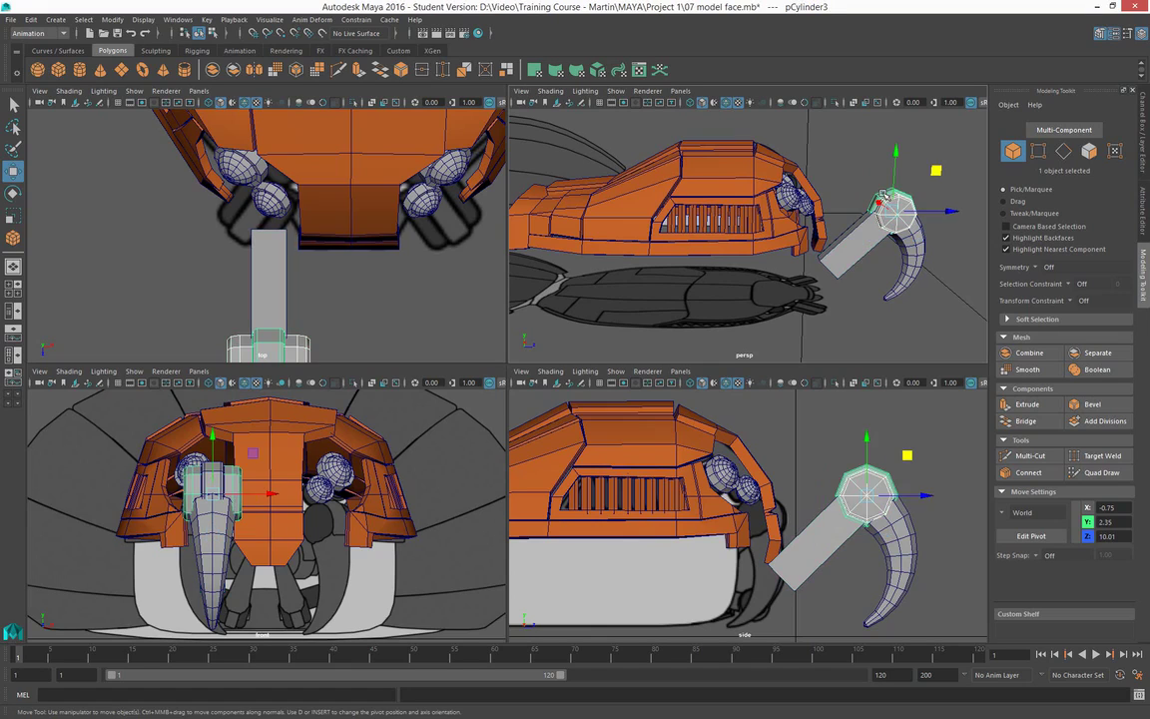
{"action": "left_click", "coordinate": [895, 203], "text": "shift"}
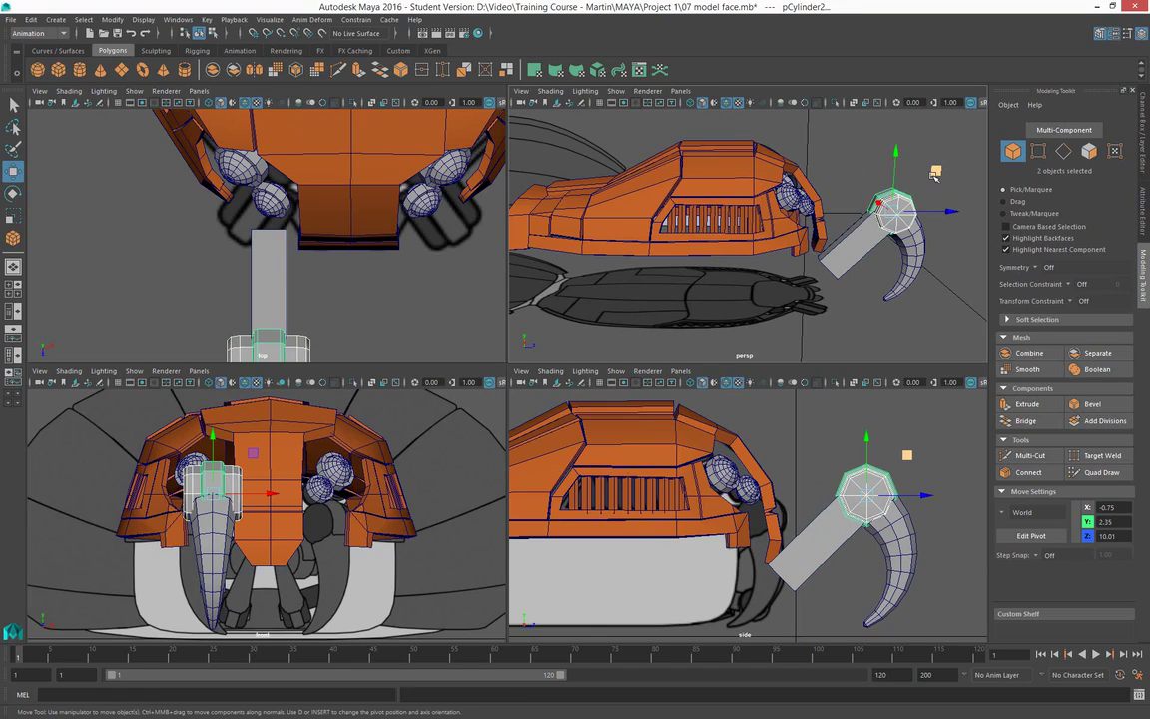
{"action": "key", "text": "ctrl+d"}
{"action": "left_click_drag", "start_coordinate": [934, 174], "coordinate": [870, 229]}
Shift the wider lower joint cylinder to X -0.92 and pull its outer end vertices outward along X to lengthen it into a shaft
{"action": "left_click", "coordinate": [835, 270]}
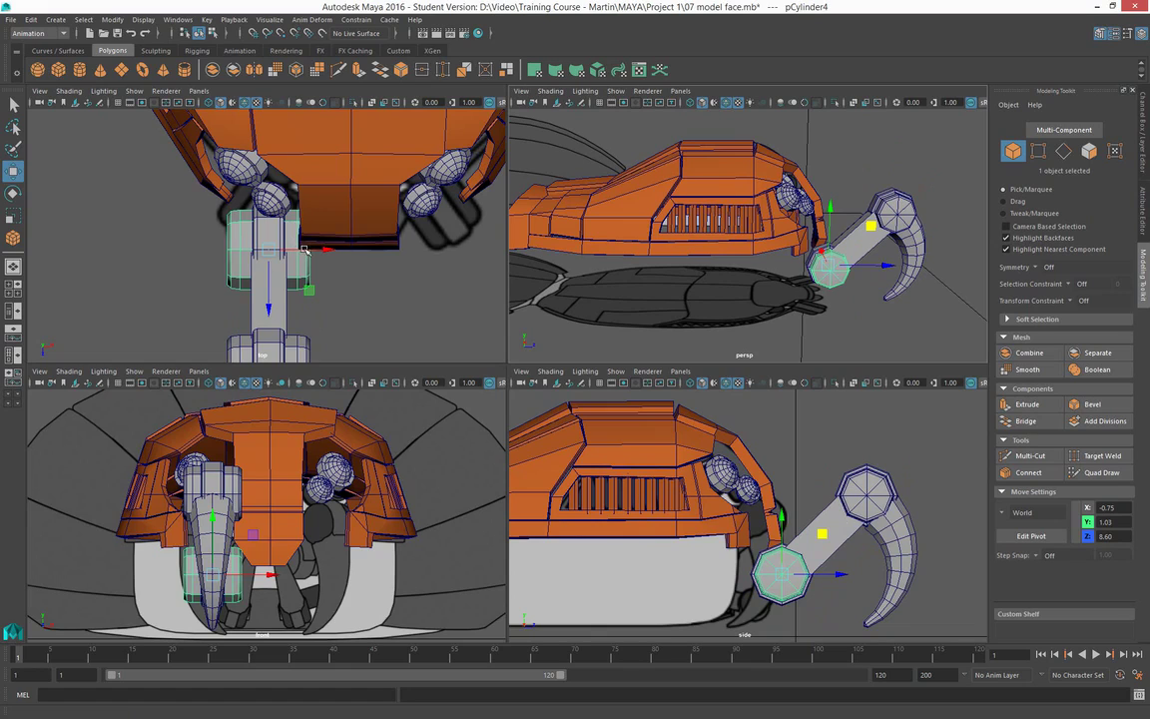
{"action": "mouse_move", "coordinate": [305, 250]}
{"action": "left_mouse_down"}
{"action": "mouse_move", "coordinate": [265, 253]}
{"action": "mouse_move", "coordinate": [291, 255]}
{"action": "left_mouse_up"}
{"action": "right_click_drag", "start_coordinate": [271, 249], "coordinate": [212, 248]}
{"action": "left_click_drag", "start_coordinate": [187, 187], "coordinate": [230, 296]}
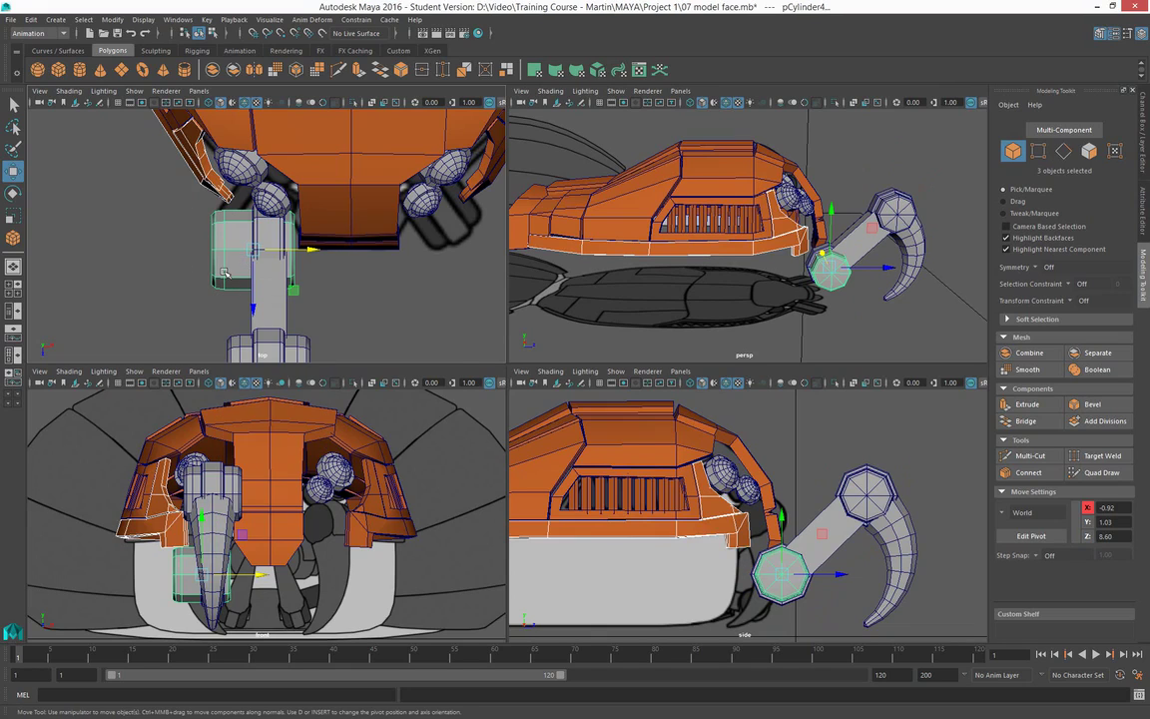
{"action": "left_click", "coordinate": [226, 273]}
{"action": "right_click_drag", "start_coordinate": [226, 272], "coordinate": [184, 272]}
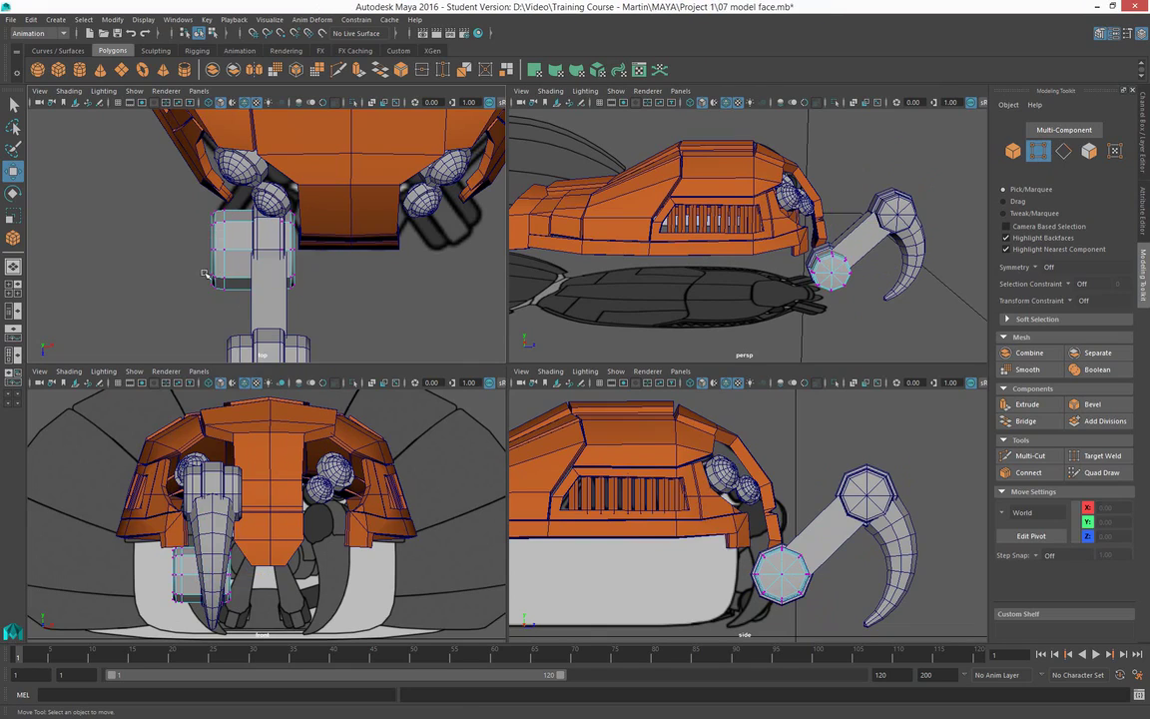
{"action": "left_click_drag", "start_coordinate": [205, 248], "coordinate": [232, 311]}
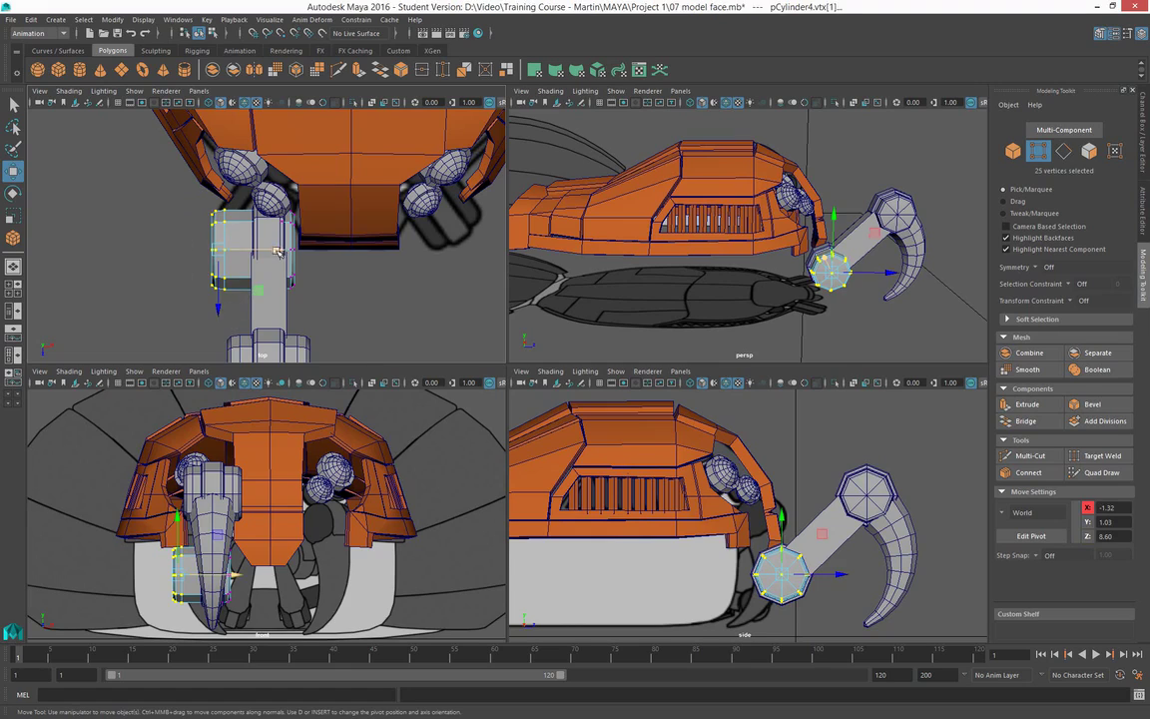
{"action": "left_click_drag", "start_coordinate": [266, 250], "coordinate": [184, 289]}
{"action": "left_click", "coordinate": [184, 325]}
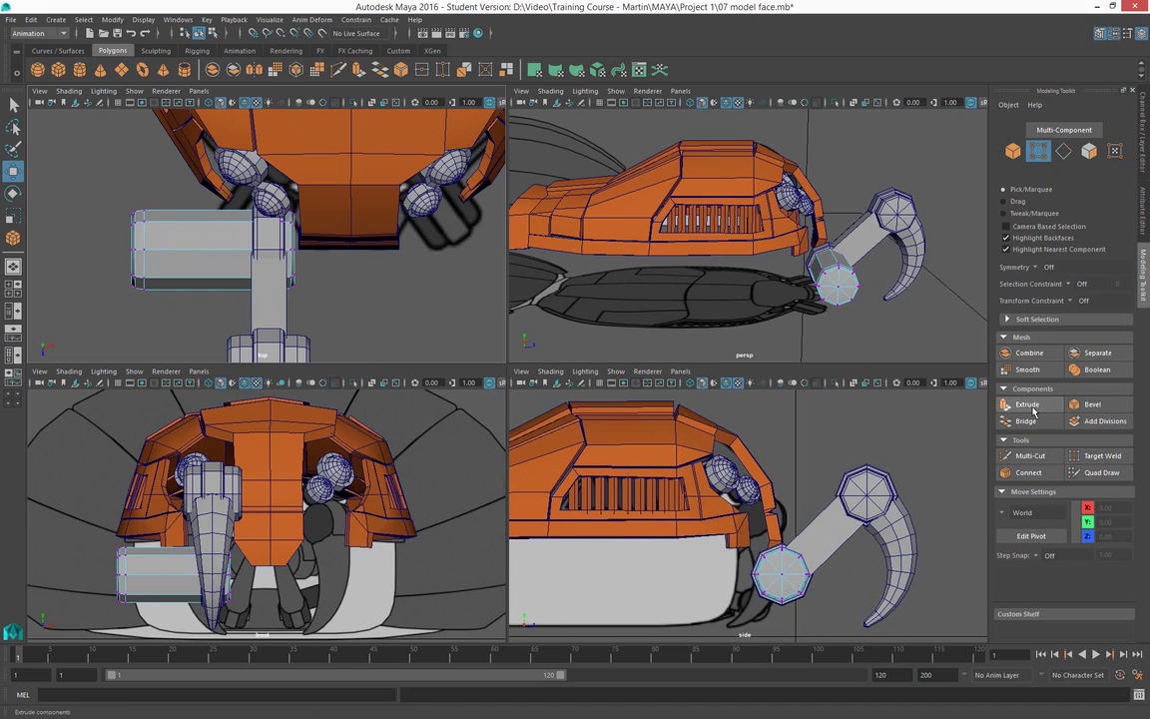
{"action": "left_click", "coordinate": [1013, 151]}
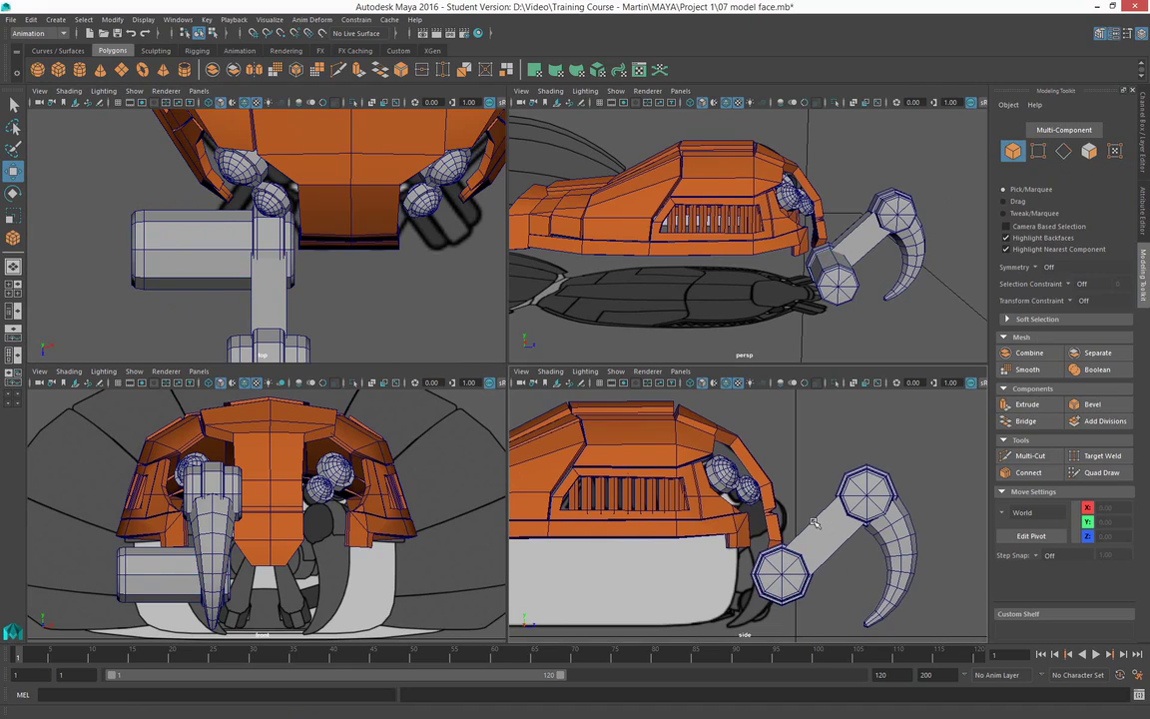
Combine the tusk, the arm box and the four joint cylinders into a single mesh
{"action": "mouse_move", "coordinate": [839, 274]}
{"action": "left_mouse_down", "text": "alt"}
{"action": "mouse_move", "coordinate": [646, 253]}
{"action": "mouse_move", "coordinate": [876, 299]}
{"action": "mouse_move", "coordinate": [855, 289]}
{"action": "left_mouse_up", "text": "alt"}
{"action": "middle_click_drag", "start_coordinate": [854, 290], "coordinate": [801, 252], "text": "alt"}
{"action": "left_click_drag", "start_coordinate": [800, 252], "coordinate": [789, 249], "text": "alt"}
{"action": "left_click_drag", "start_coordinate": [786, 192], "coordinate": [828, 256]}
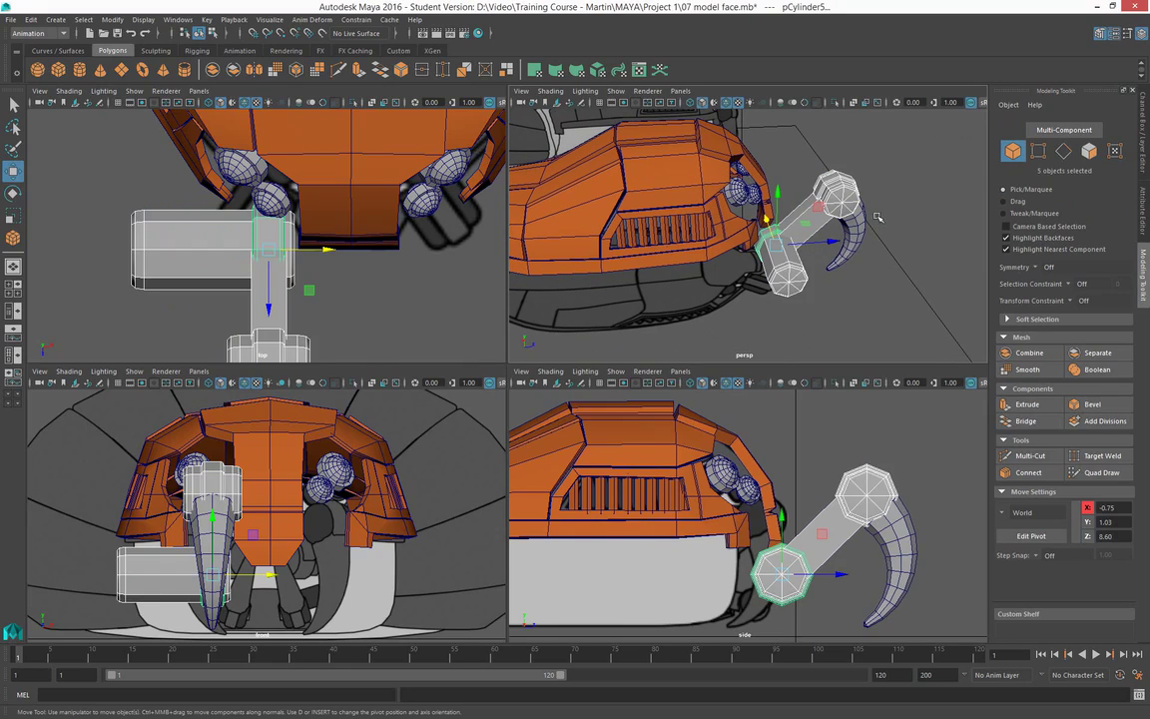
{"action": "left_click_drag", "start_coordinate": [879, 200], "coordinate": [838, 293], "text": "shift"}
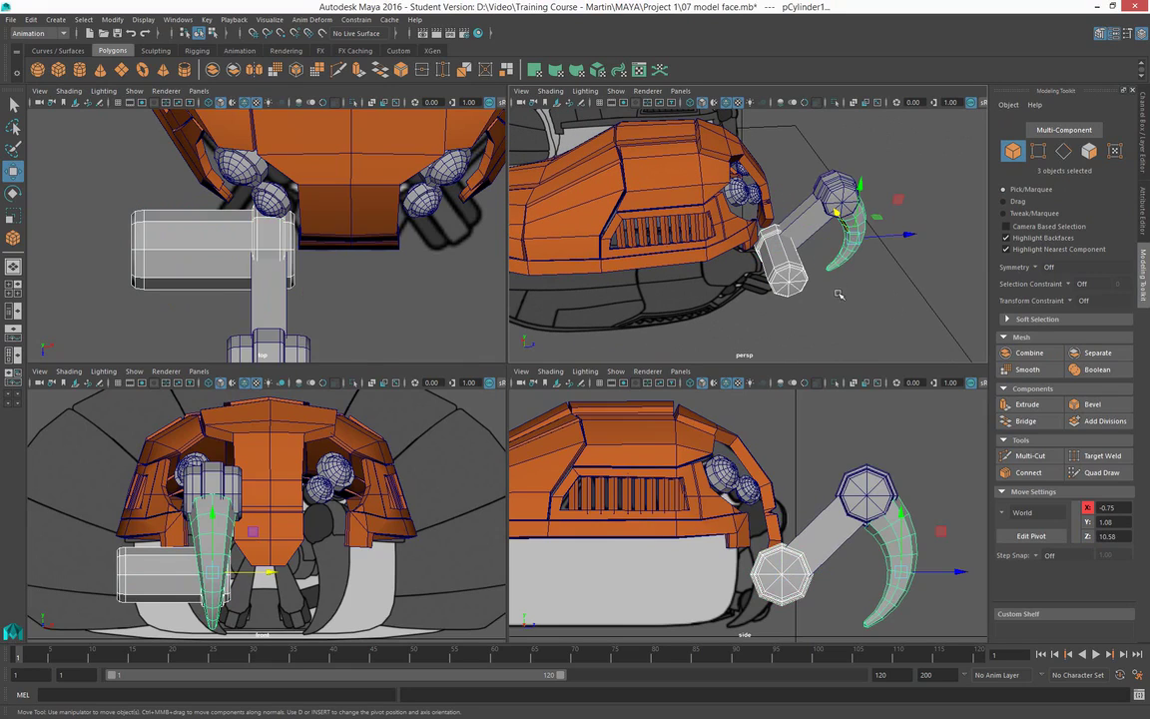
{"action": "left_click", "coordinate": [807, 208], "text": "shift"}
{"action": "left_click", "coordinate": [836, 182], "text": "shift"}
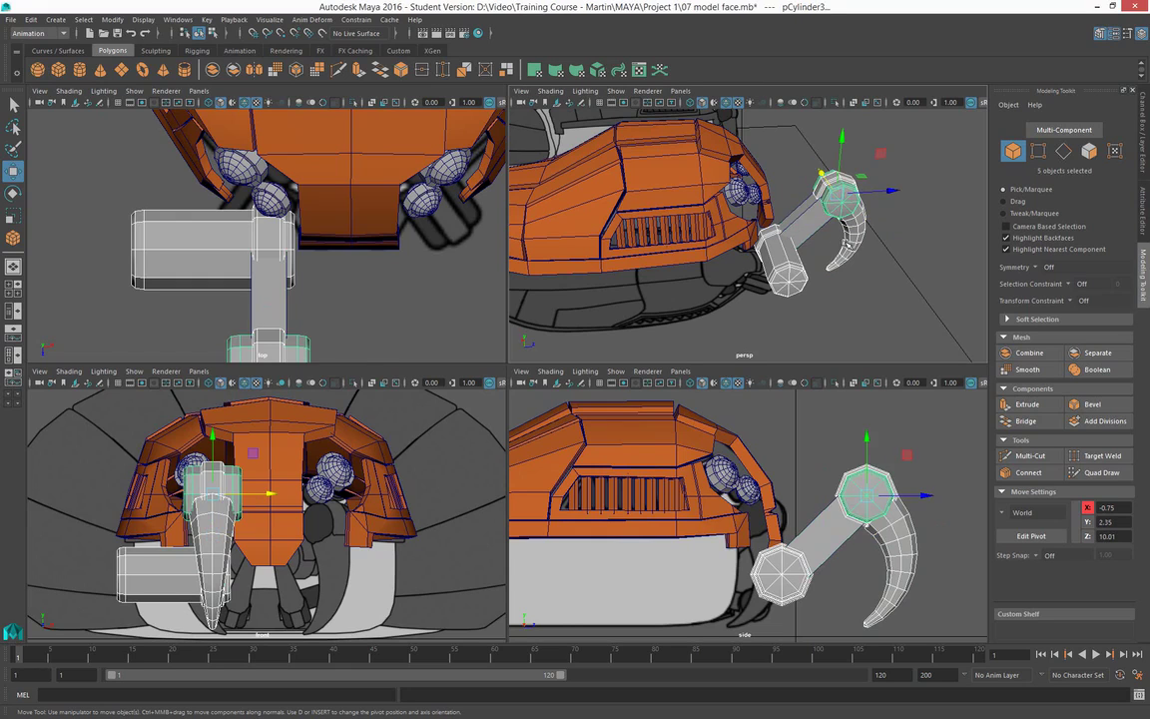
{"action": "left_click", "coordinate": [809, 218], "text": "shift"}
{"action": "left_click_drag", "start_coordinate": [827, 251], "coordinate": [813, 275], "text": "alt"}
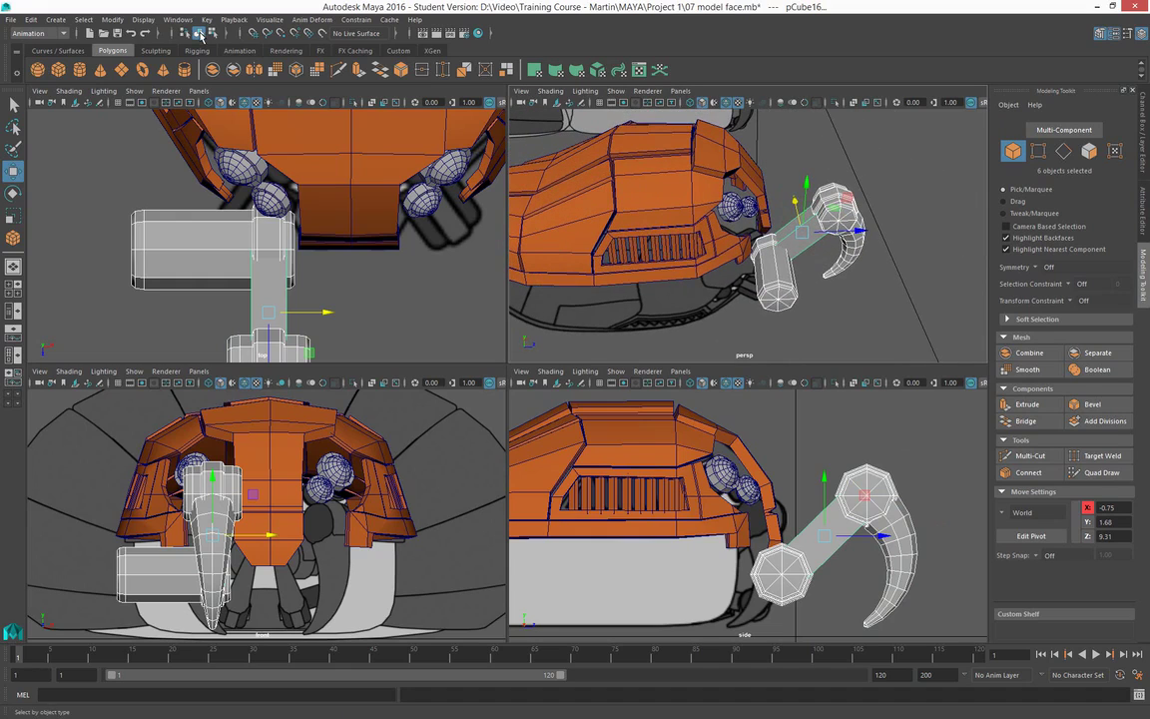
{"action": "left_click", "coordinate": [42, 34]}
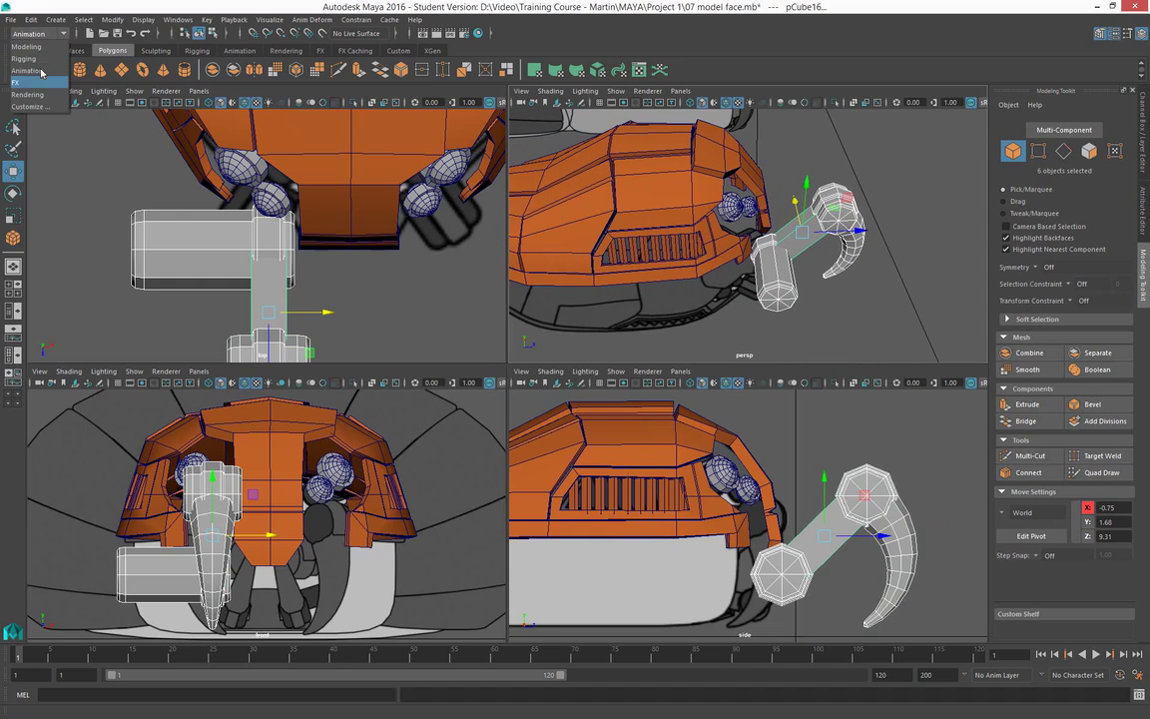
{"action": "left_click", "coordinate": [36, 46]}
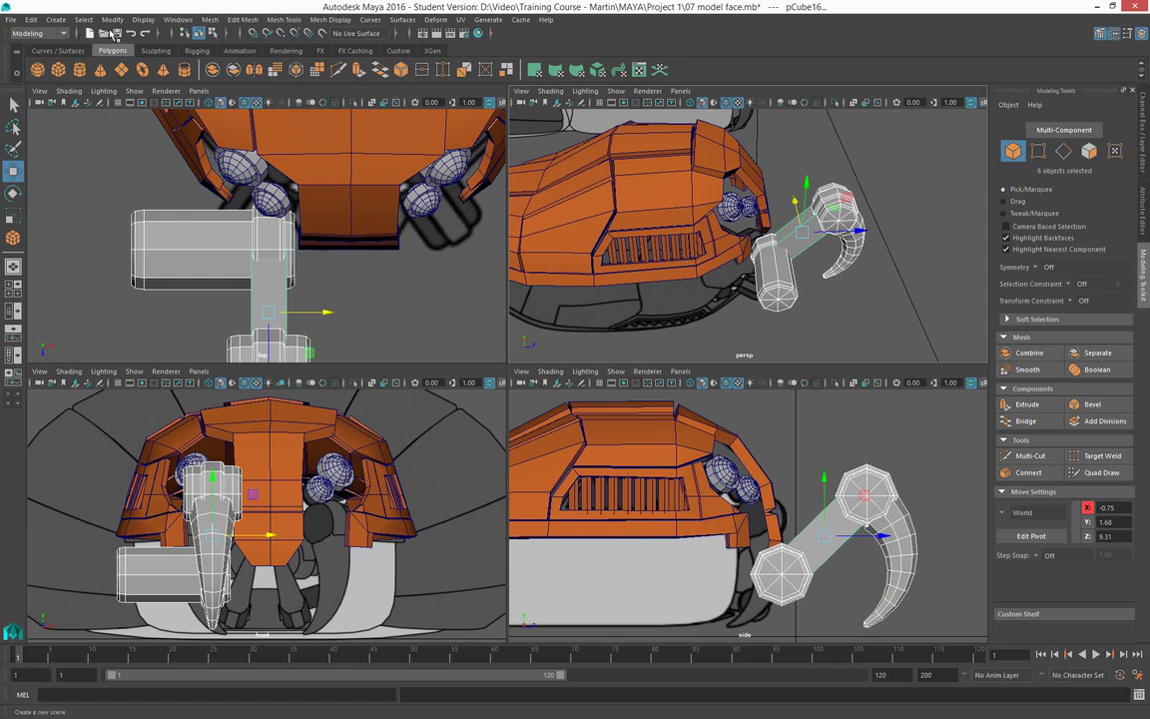
{"action": "left_click", "coordinate": [210, 18]}
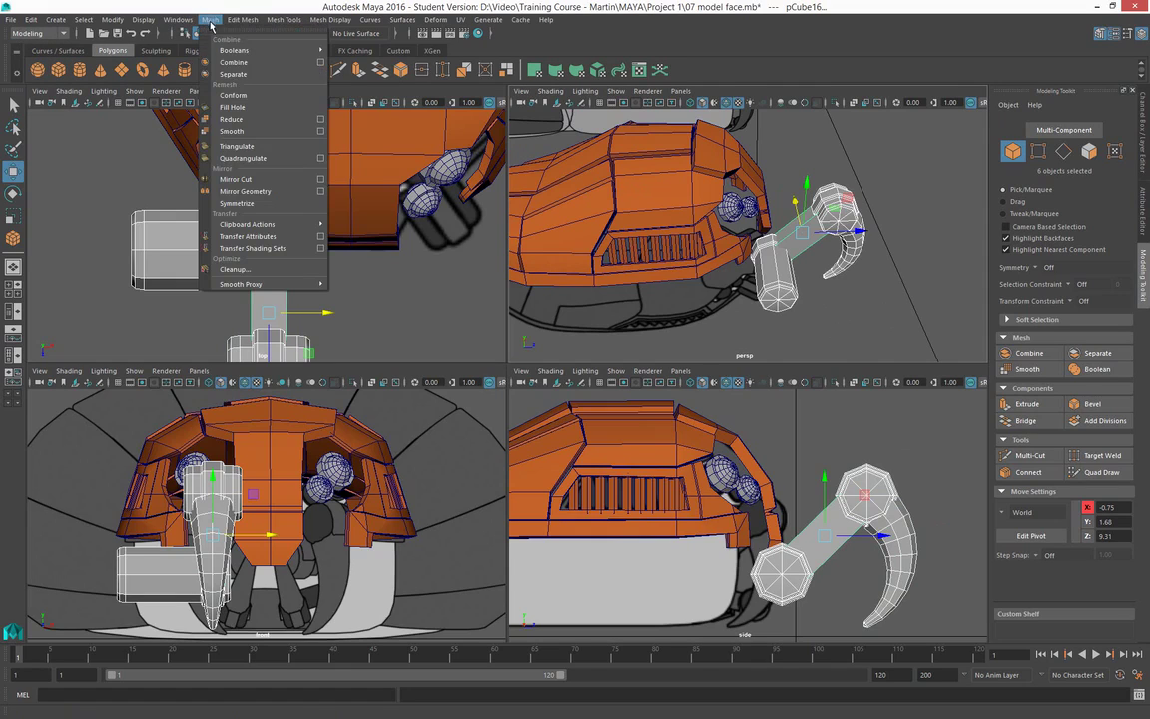
{"action": "left_click", "coordinate": [231, 63]}
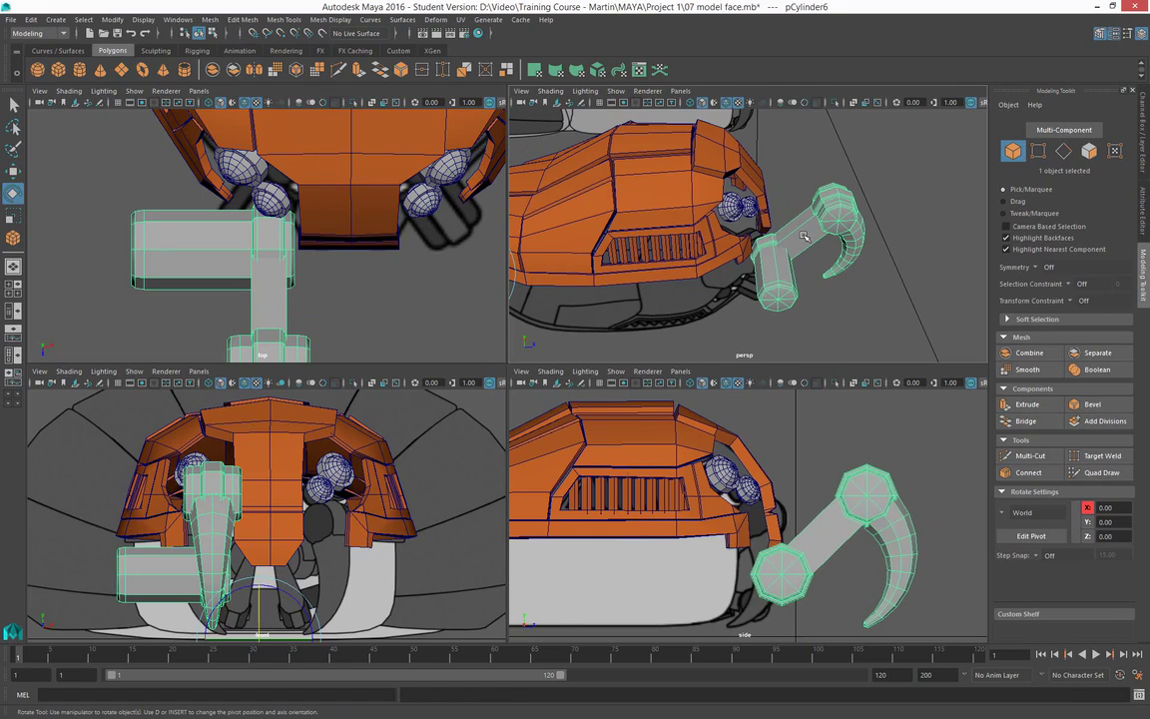
Reposition the combined tusk's pivot near its lower joint, at about X -0.83, Z 8.66
{"action": "left_click_drag", "start_coordinate": [803, 238], "coordinate": [568, 291], "text": "alt"}
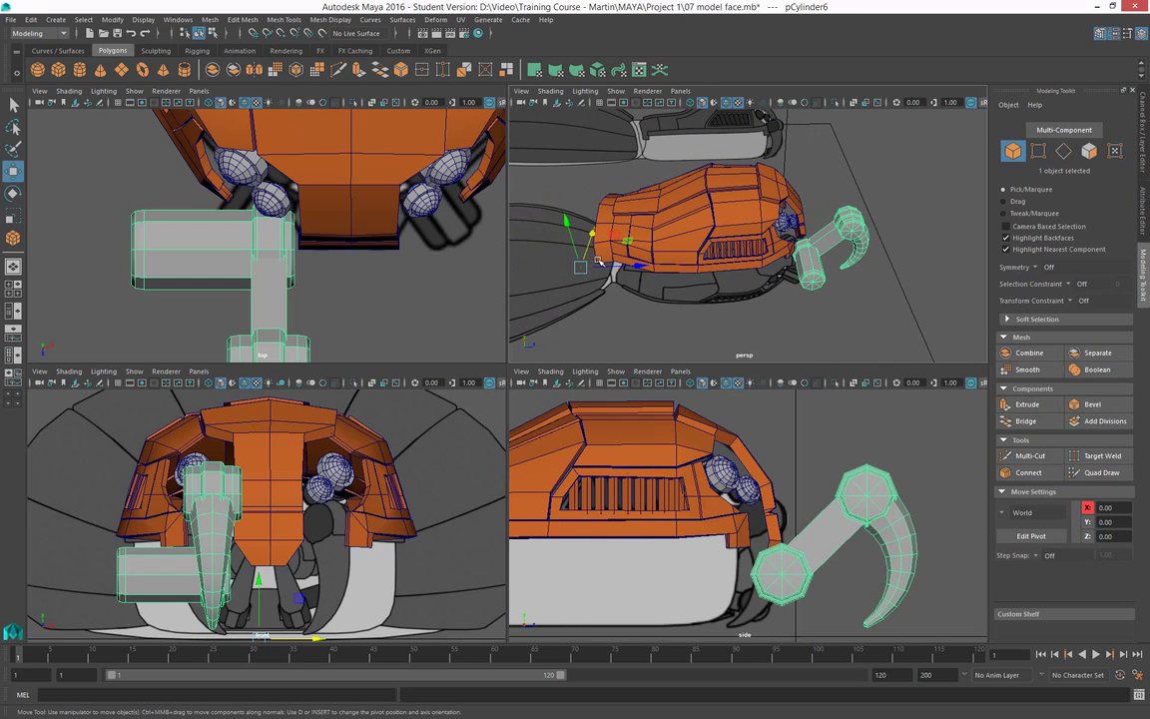
{"action": "left_click", "coordinate": [1127, 34]}
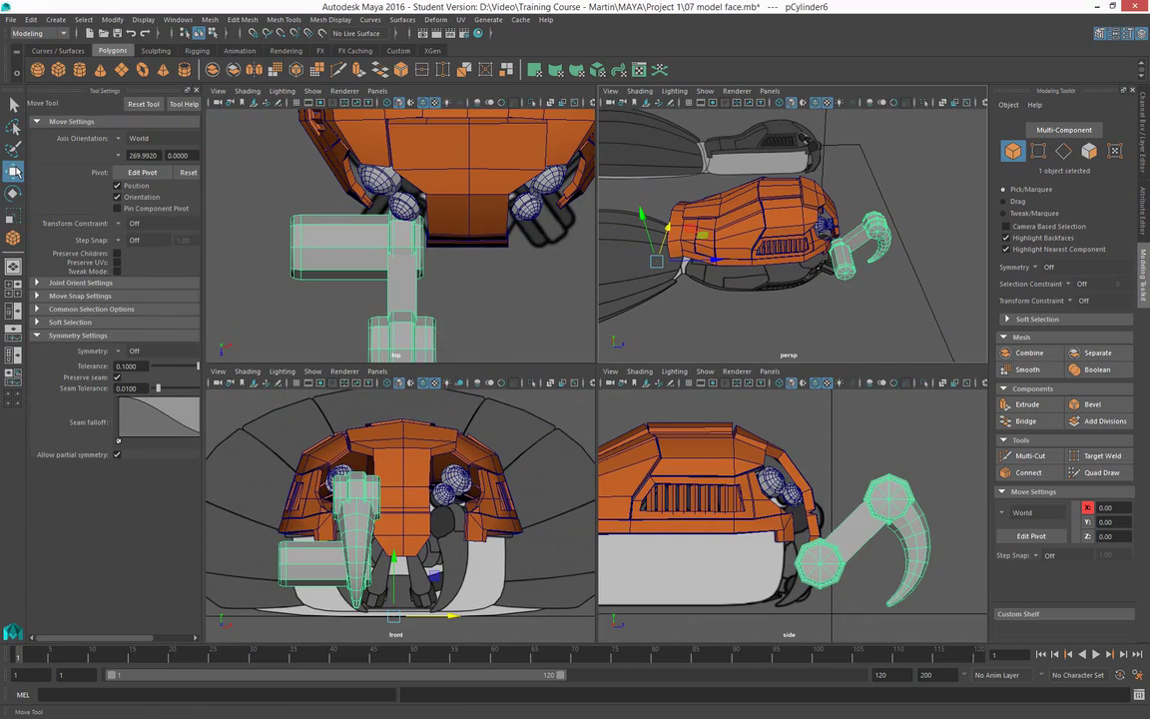
{"action": "left_click", "coordinate": [145, 172]}
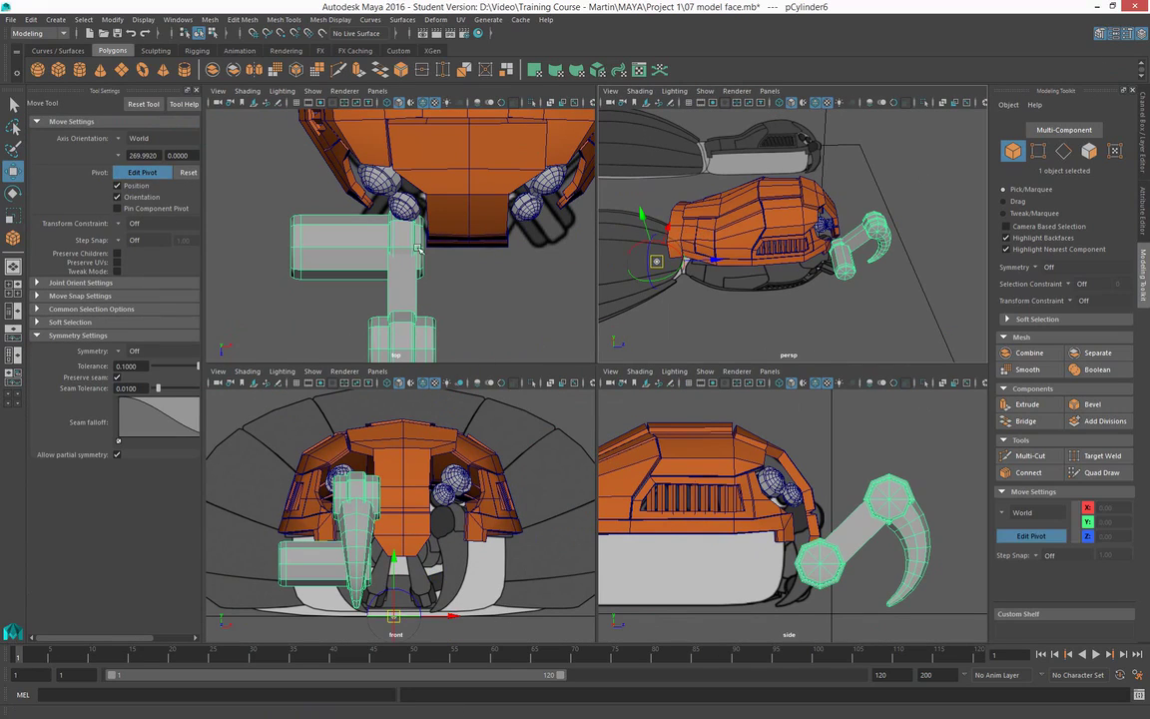
{"action": "left_click_drag", "start_coordinate": [690, 262], "coordinate": [879, 254]}
{"action": "key", "text": "d"}
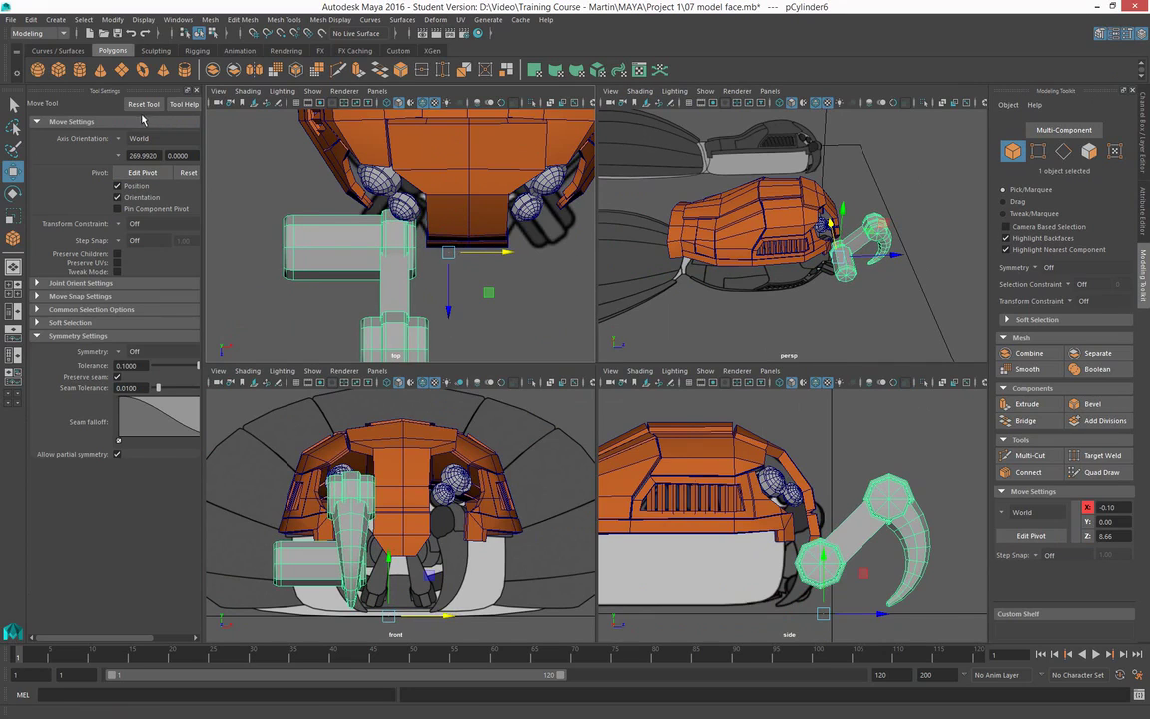
{"action": "key", "text": "d"}
{"action": "left_click_drag", "start_coordinate": [491, 246], "coordinate": [442, 254]}
{"action": "left_click", "coordinate": [142, 172]}
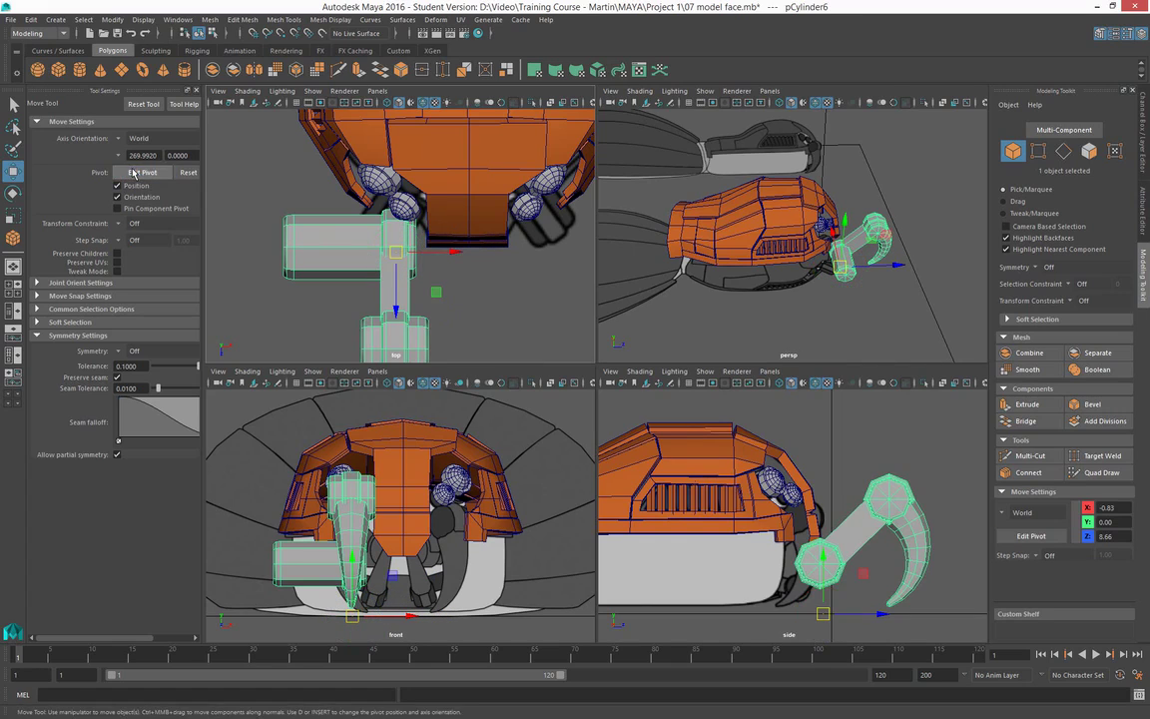
{"action": "left_click", "coordinate": [1128, 33]}
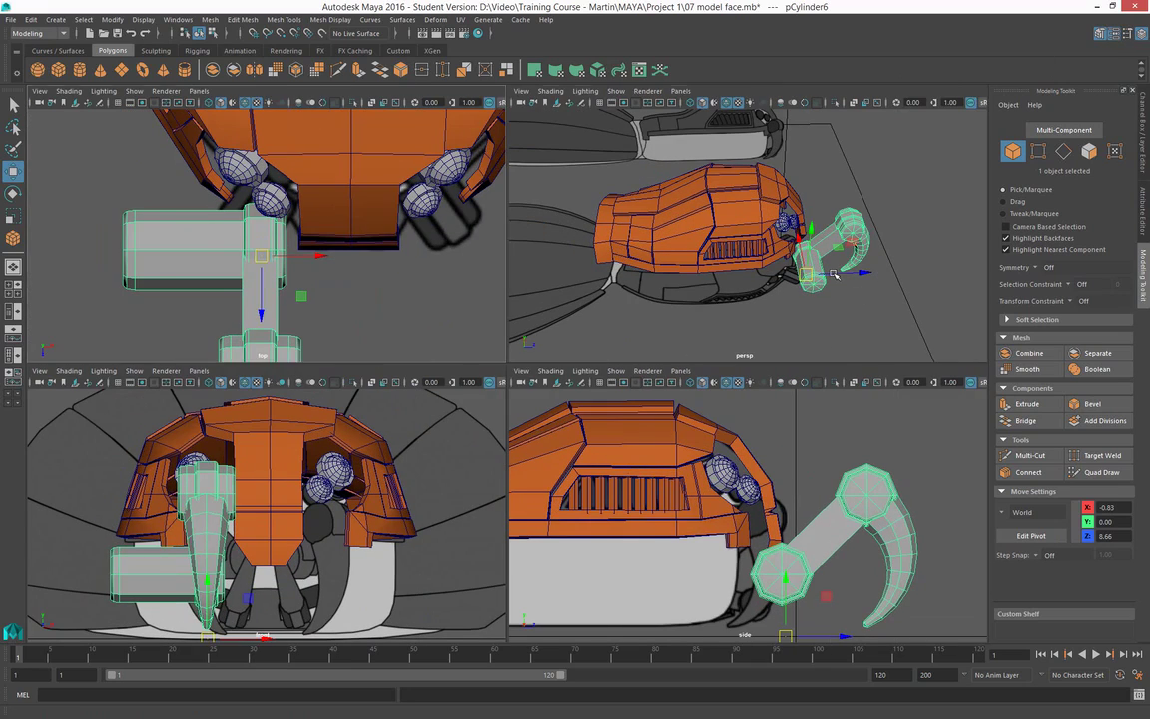
Scale the combined tusk uniformly to about 0.824 and move it back toward the head to Z 7.65
{"action": "key", "text": "r"}
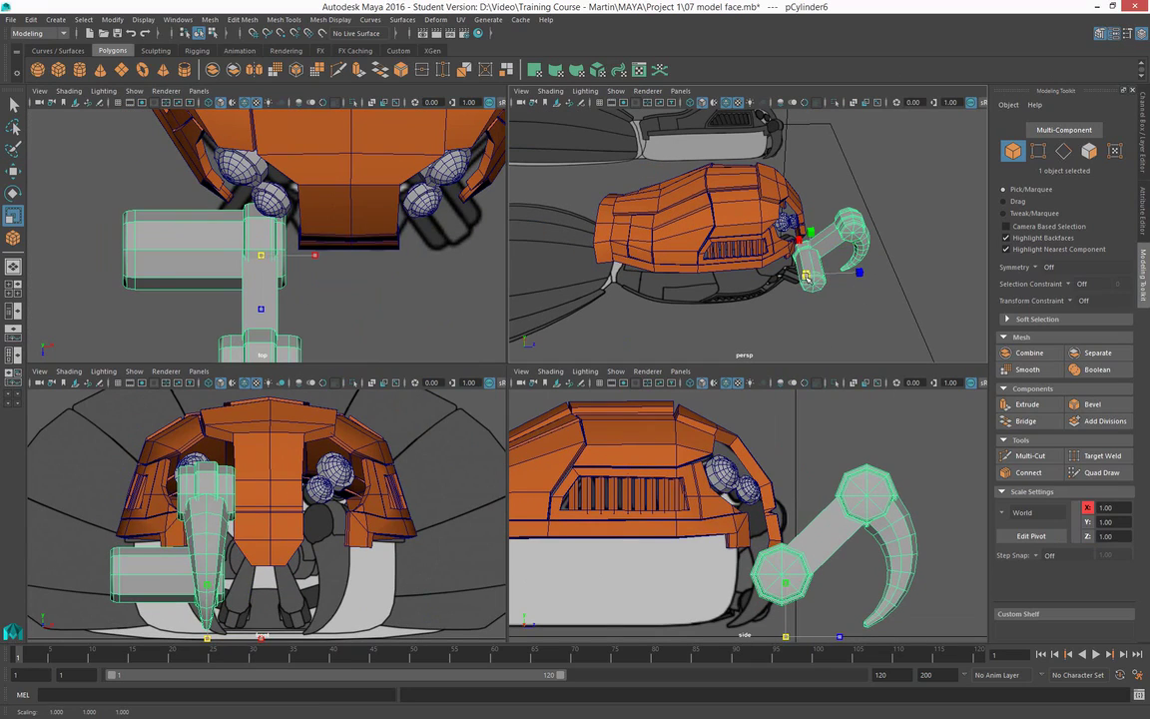
{"action": "left_click_drag", "start_coordinate": [806, 278], "coordinate": [788, 313]}
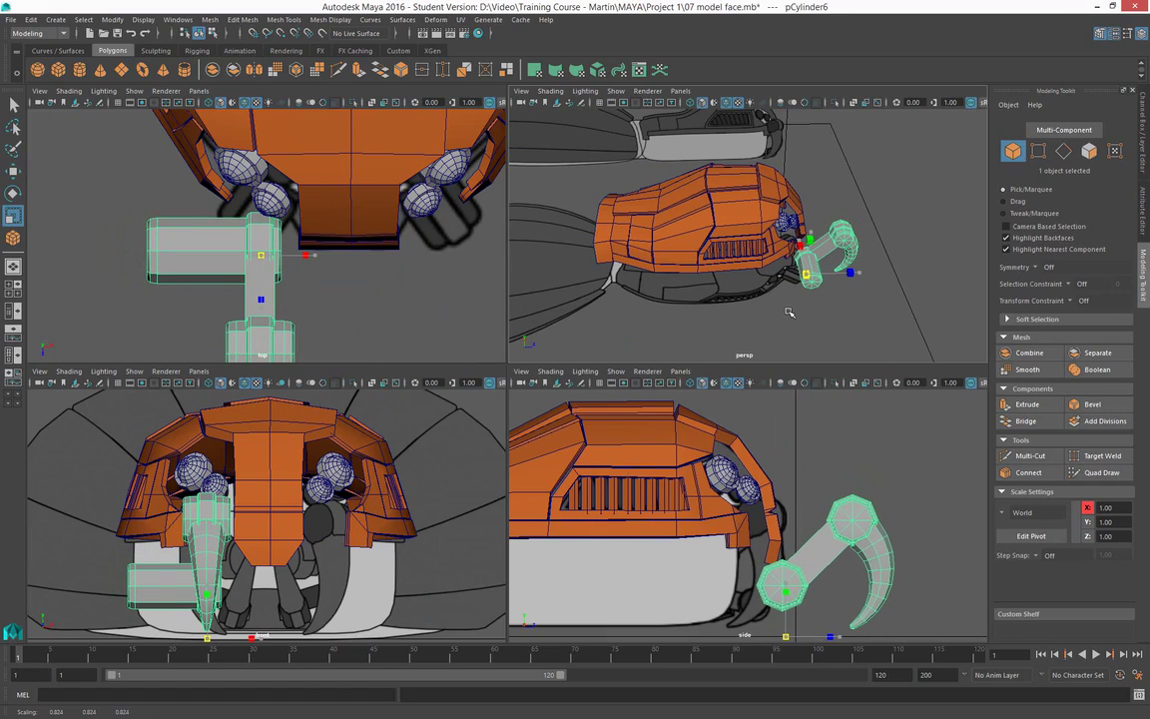
{"action": "key", "text": "w"}
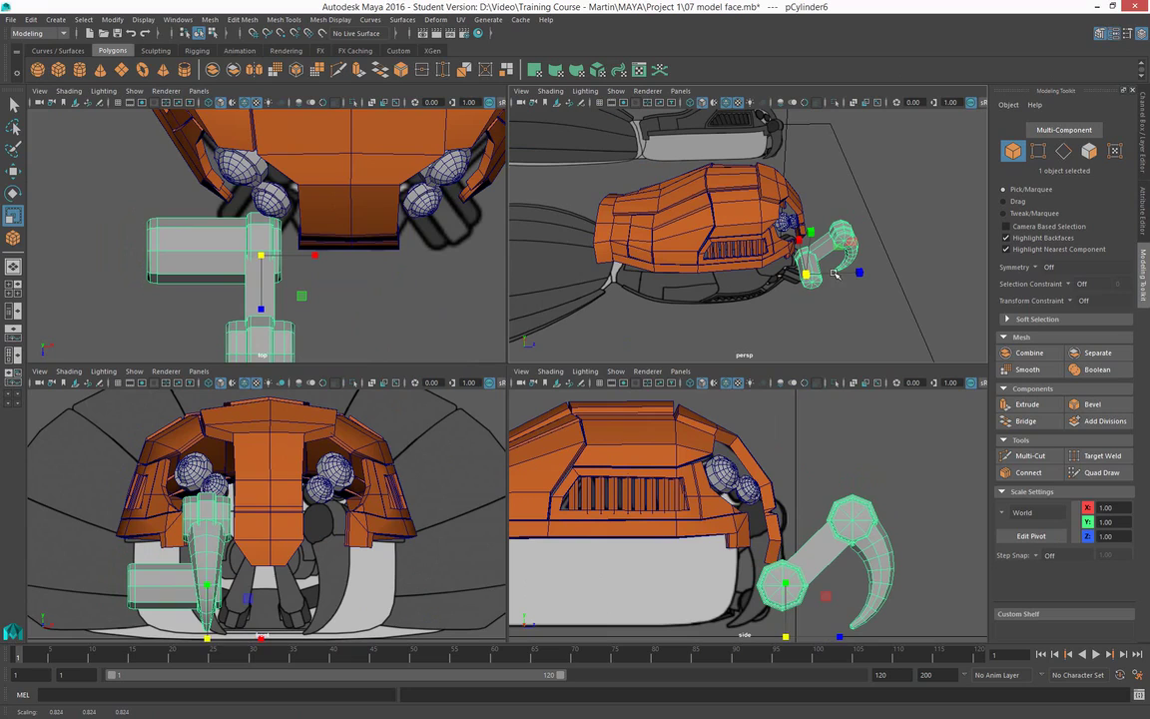
{"action": "left_click_drag", "start_coordinate": [850, 238], "coordinate": [855, 283], "text": "alt"}
{"action": "left_click_drag", "start_coordinate": [839, 331], "coordinate": [802, 317]}
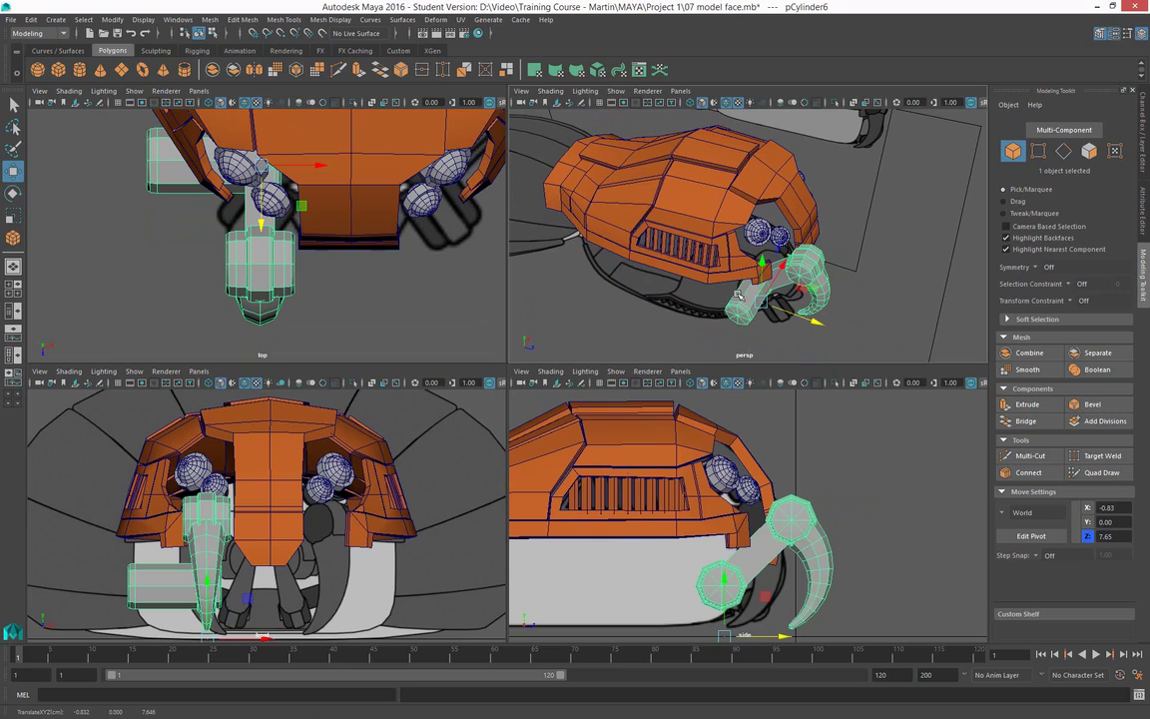
Rotate the combined tusk outward around the vertical axis, setting Rotate Y to -35
{"action": "key", "text": "e"}
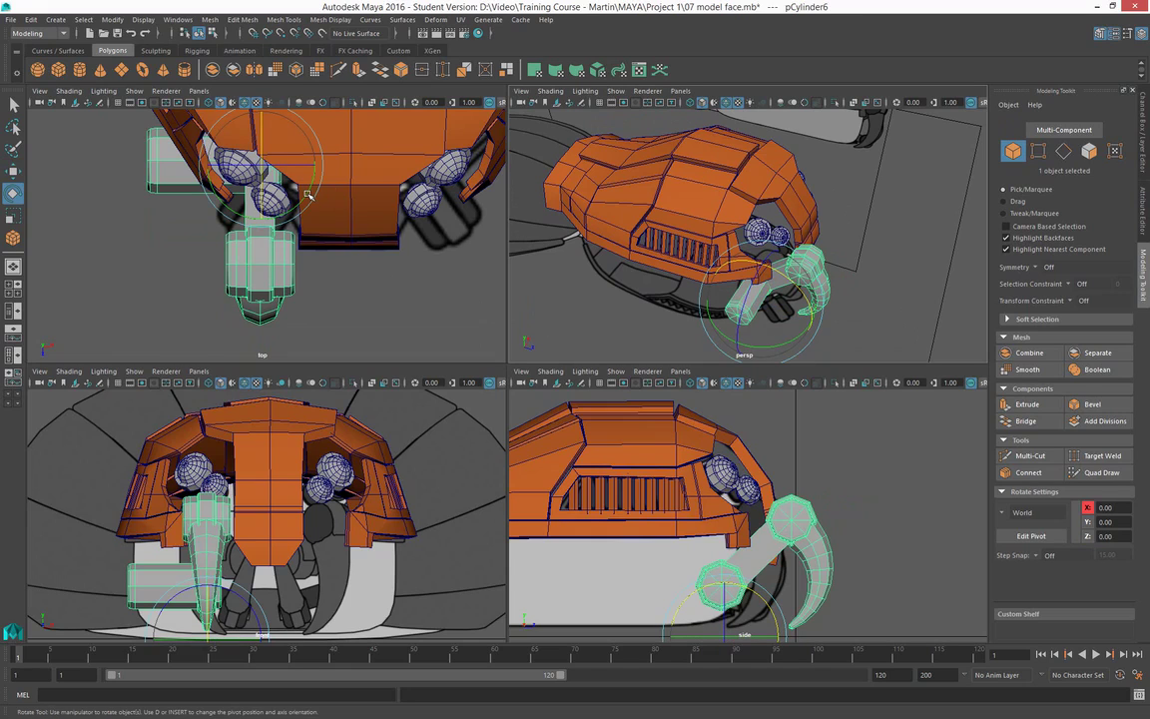
{"action": "left_click", "coordinate": [1144, 120]}
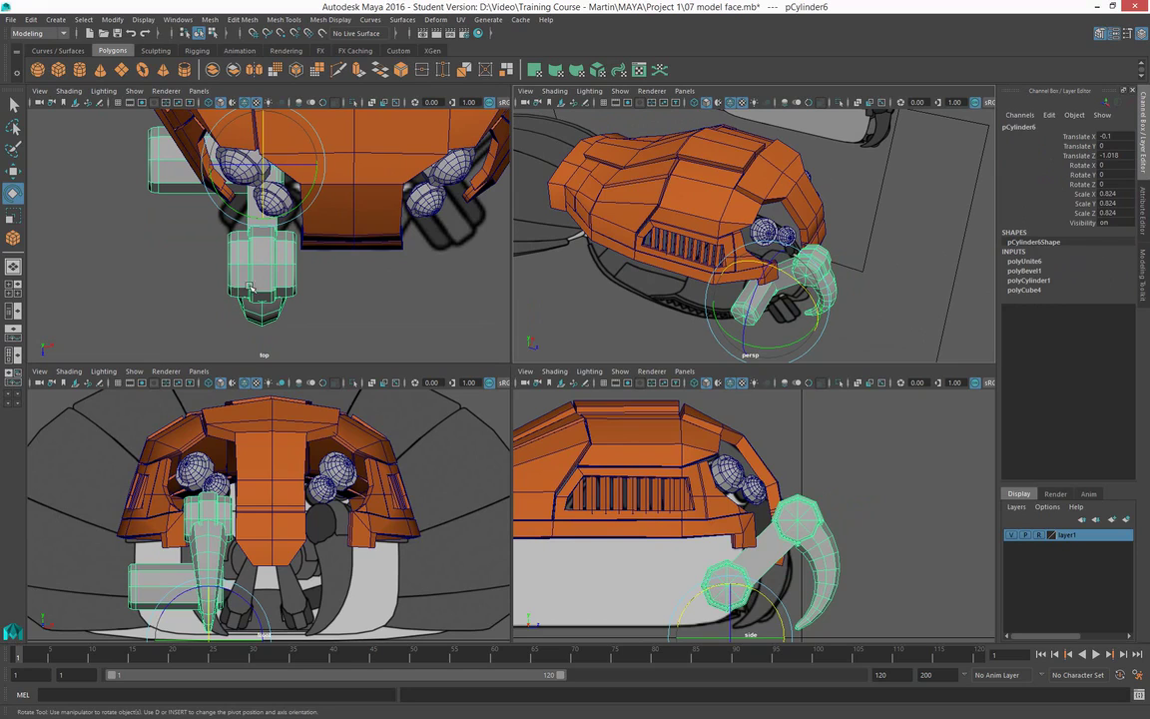
{"action": "left_click_drag", "start_coordinate": [290, 212], "coordinate": [255, 223]}
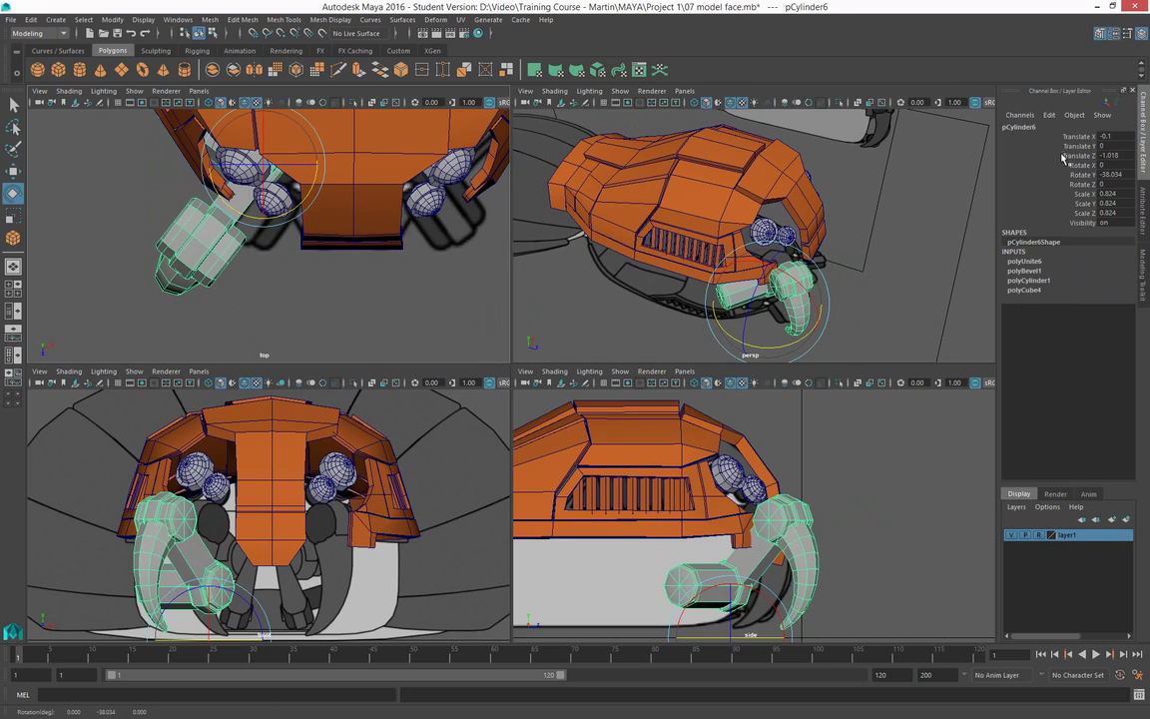
{"action": "left_click", "coordinate": [1111, 174]}
{"action": "type", "text": "-35"}
{"action": "key", "text": "Return"}
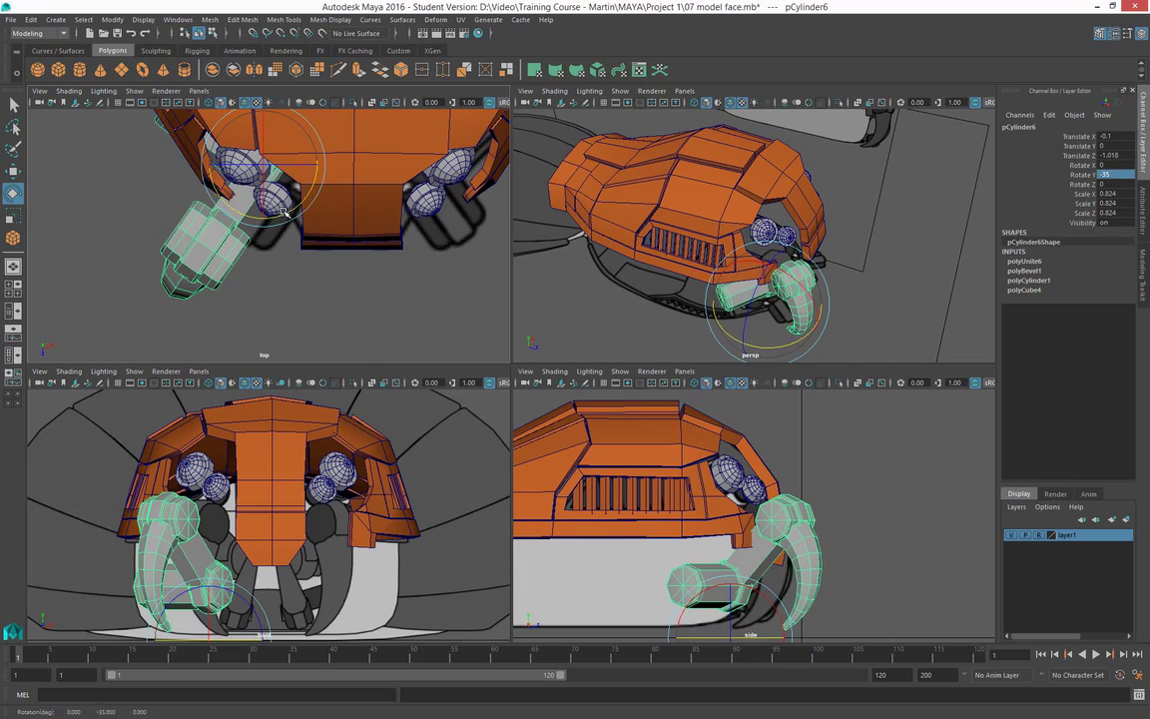
Move the tusk inward beneath the head and place a duplicate on the opposite side at Translate X 1.799
{"action": "key", "text": "w"}
{"action": "left_click_drag", "start_coordinate": [312, 209], "coordinate": [344, 197]}
{"action": "left_click_drag", "start_coordinate": [793, 299], "coordinate": [816, 289], "text": "alt"}
{"action": "key", "text": "ctrl+d"}
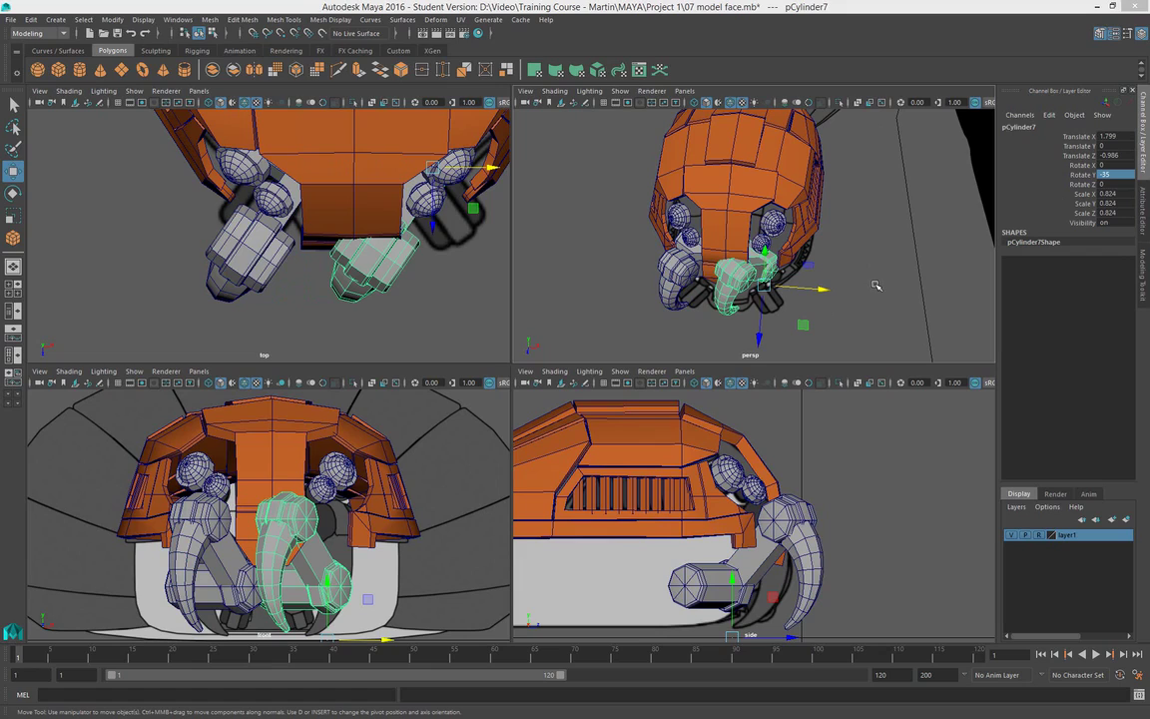
Set the duplicate tusk's Rotate Y to 0
{"action": "double_click", "coordinate": [1119, 175]}
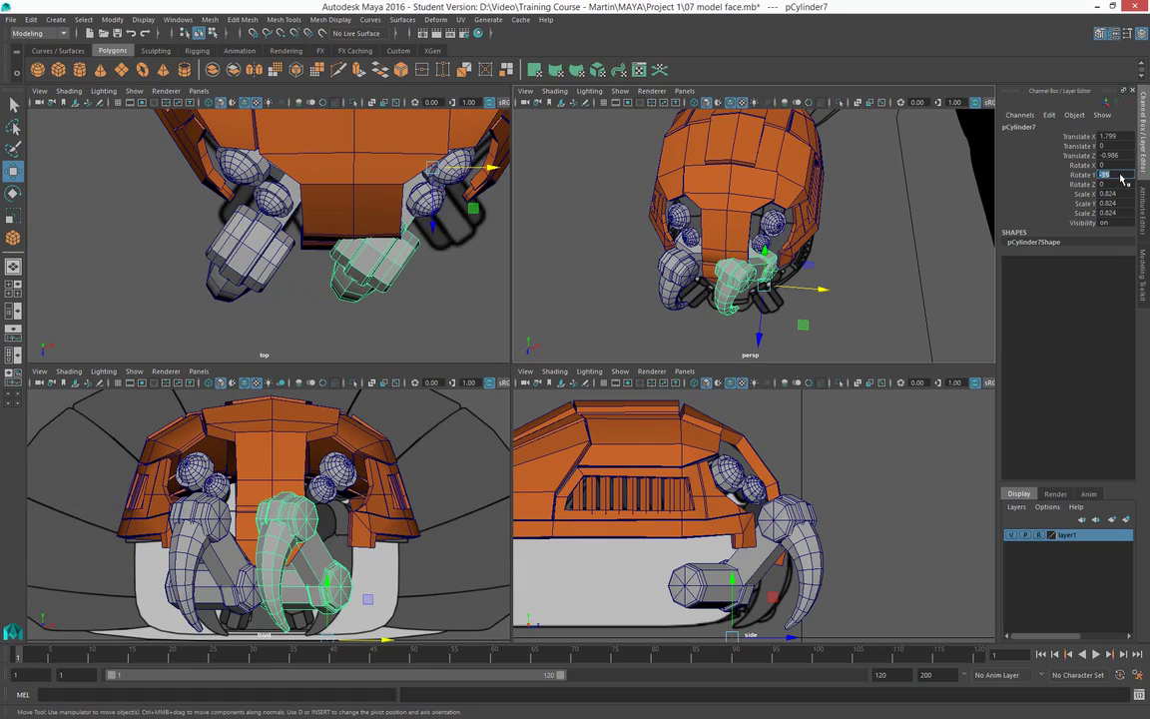
{"action": "type", "text": "0"}
{"action": "key", "text": "Return"}
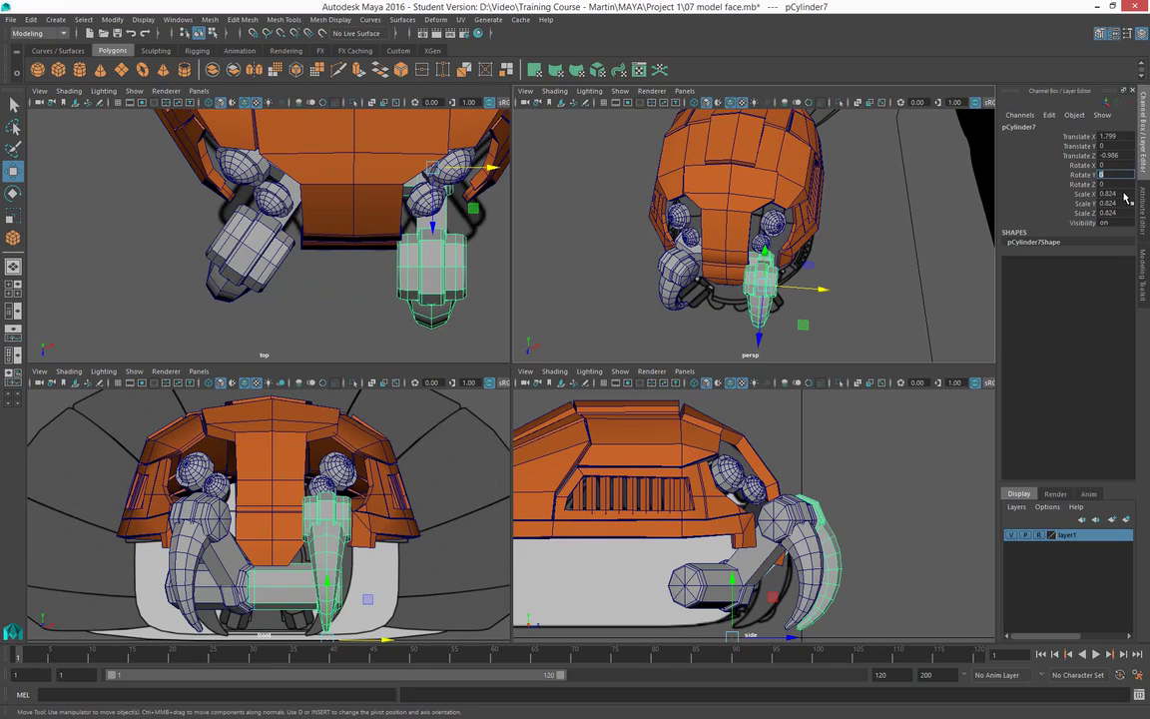
{"action": "left_click", "coordinate": [801, 297]}
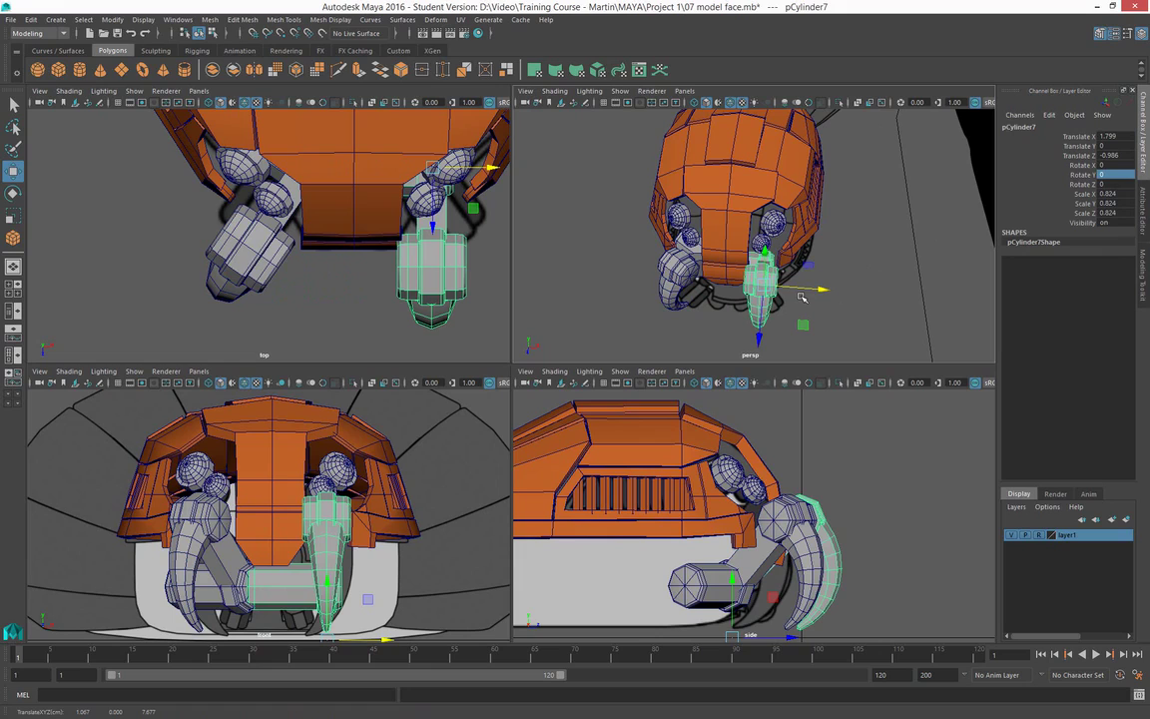
Try to mirror the duplicate tusk by scaling it freehand along the X axis, and undo the attempt
{"action": "key", "text": "r"}
{"action": "left_click_drag", "start_coordinate": [817, 288], "coordinate": [765, 290]}
{"action": "key", "text": "ctrl+z"}
{"action": "key", "text": "ctrl+z"}
{"action": "key", "text": "ctrl+z"}
{"action": "key", "text": "ctrl+z"}
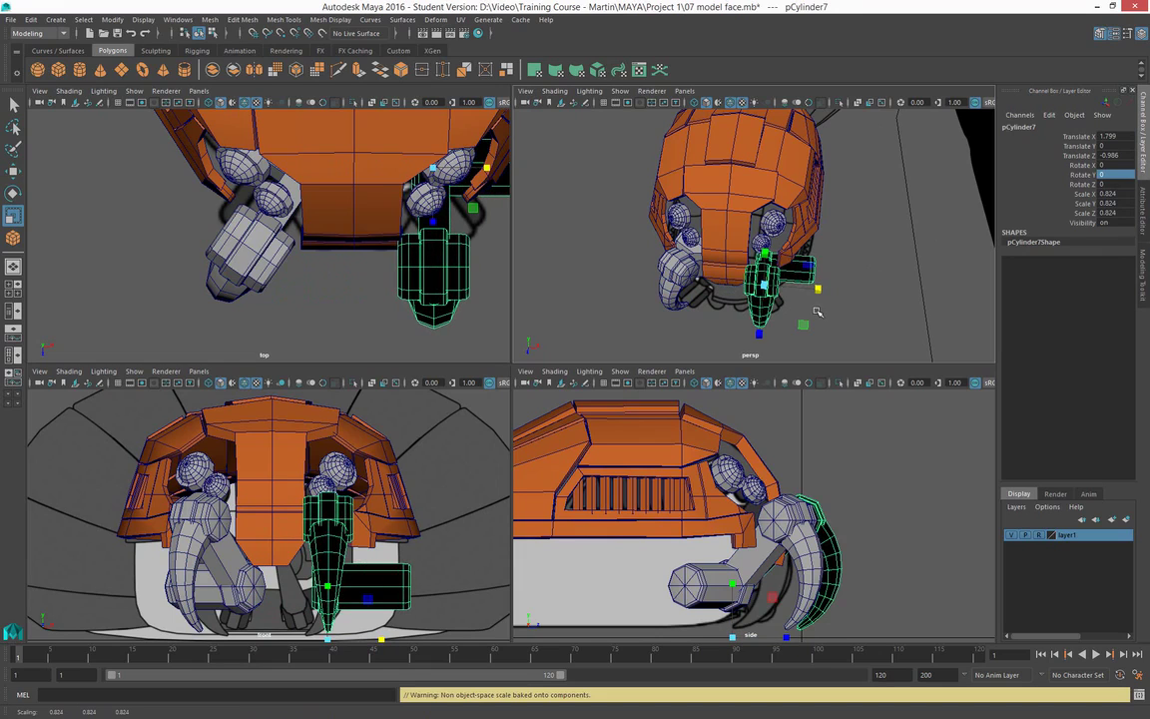
{"action": "key", "text": "ctrl+z"}
Delete the straightened duplicate tusk
{"action": "left_click_drag", "start_coordinate": [784, 298], "coordinate": [688, 314], "text": "alt"}
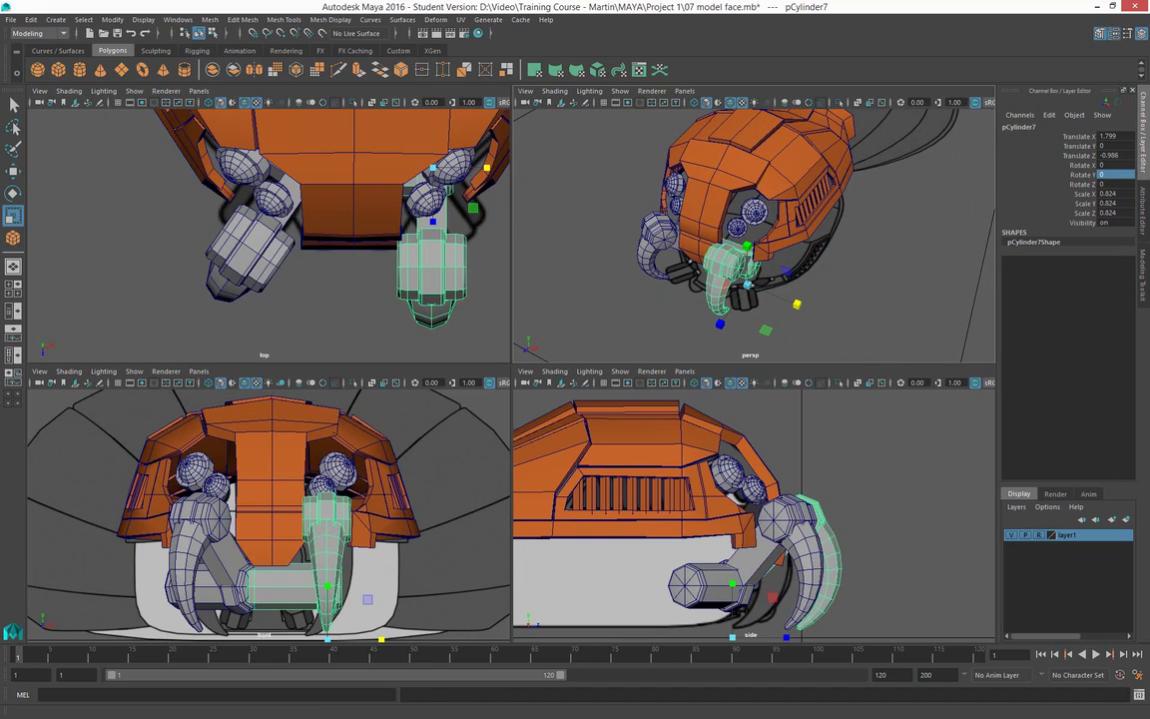
{"action": "left_click", "coordinate": [745, 286]}
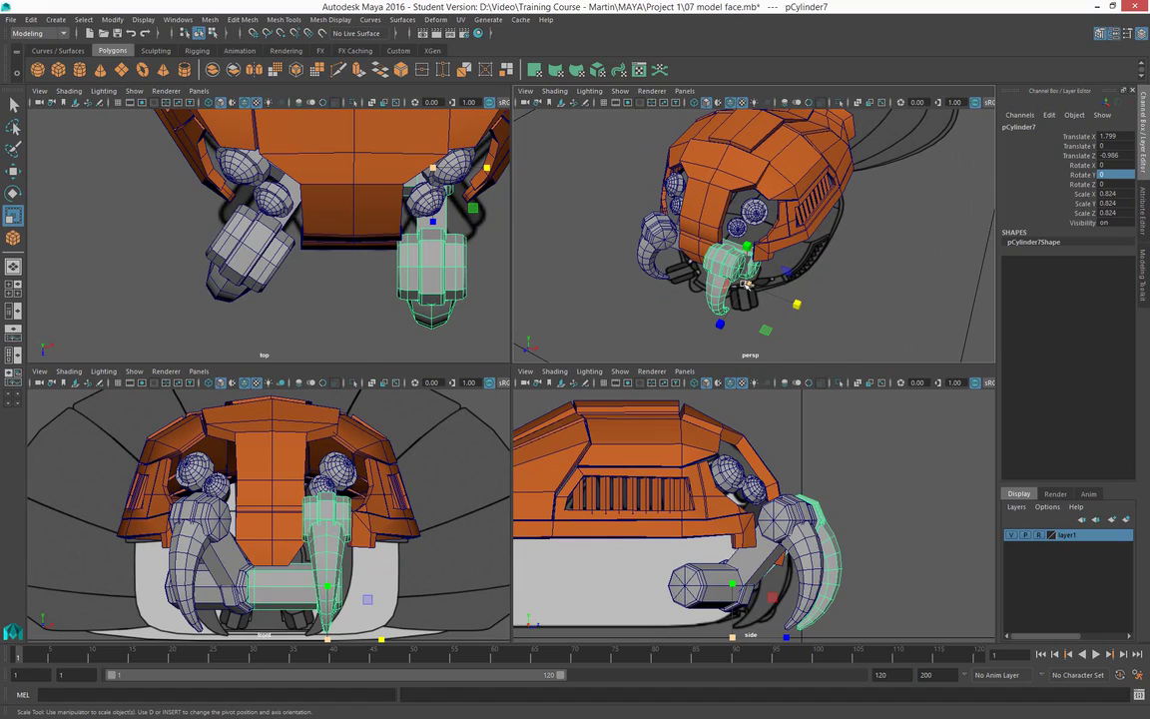
{"action": "key", "text": "w"}
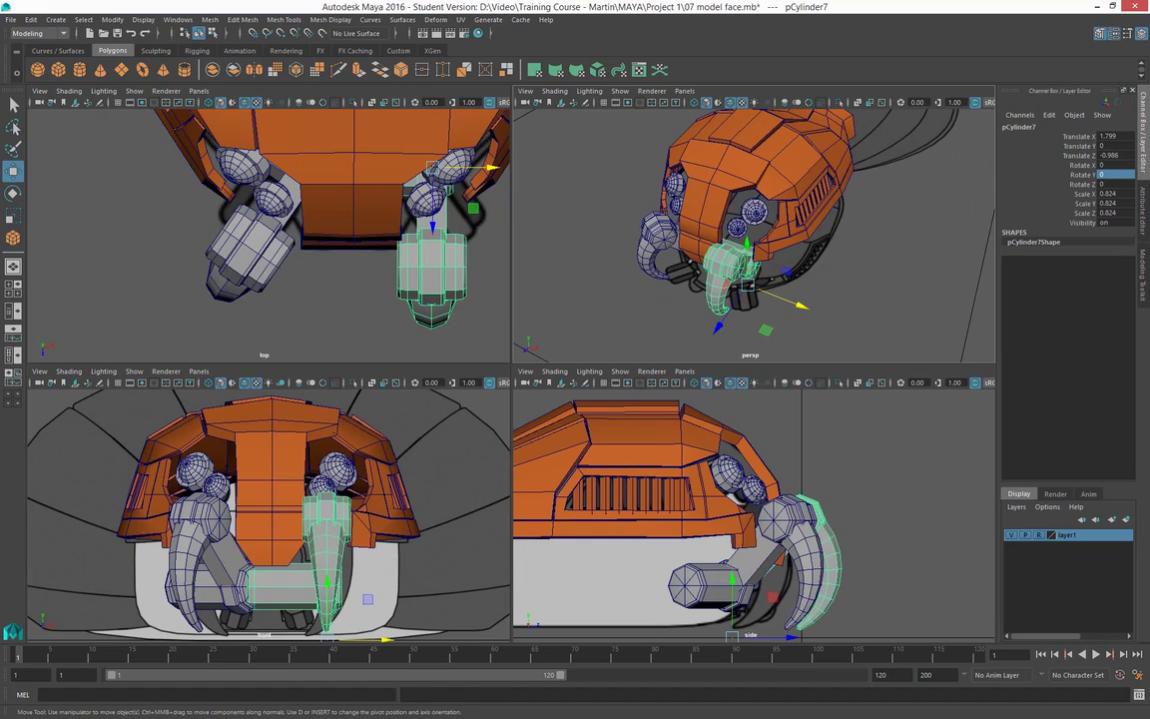
{"action": "key", "text": "q"}
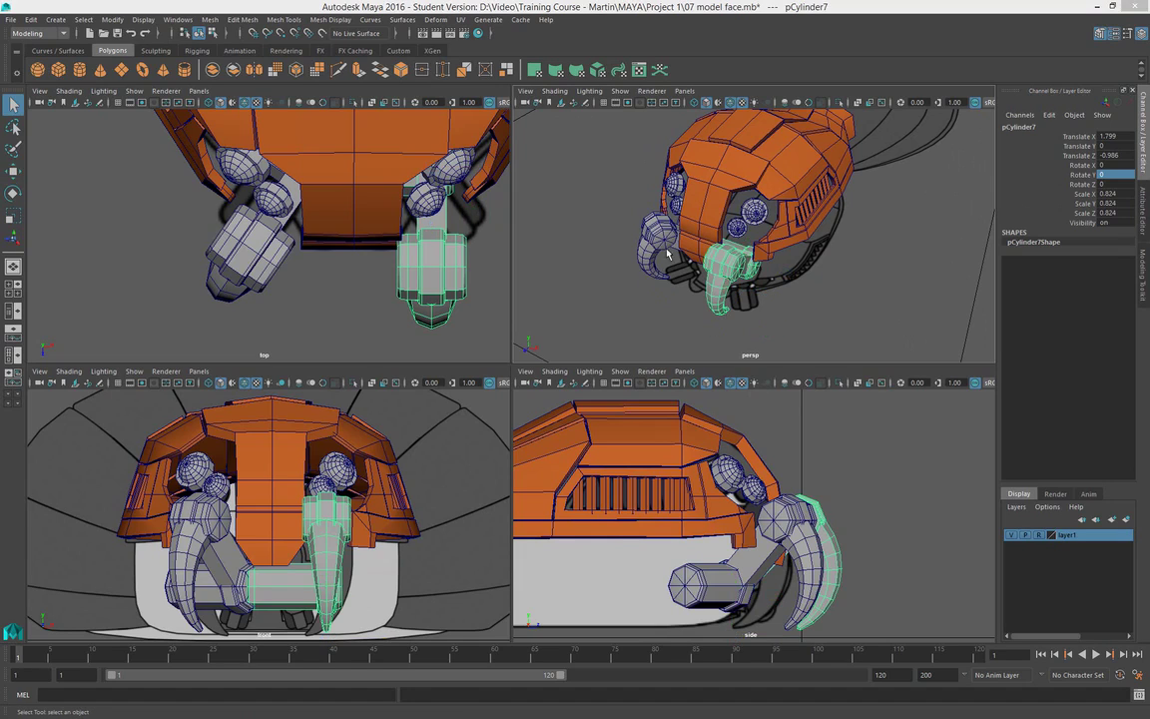
{"action": "left_click_drag", "start_coordinate": [666, 247], "coordinate": [767, 275], "text": "alt"}
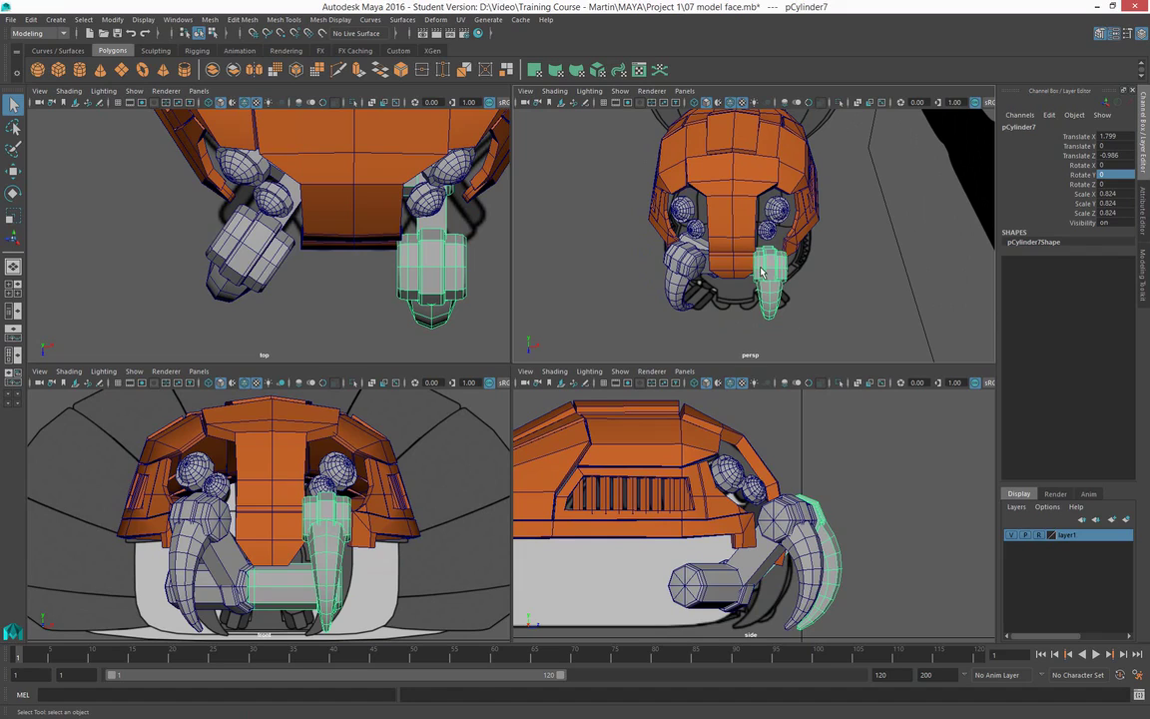
{"action": "key", "text": "Delete"}
Duplicate the original angled tusk, shift the copy along X to the opposite side and group it
{"action": "left_click", "coordinate": [684, 265]}
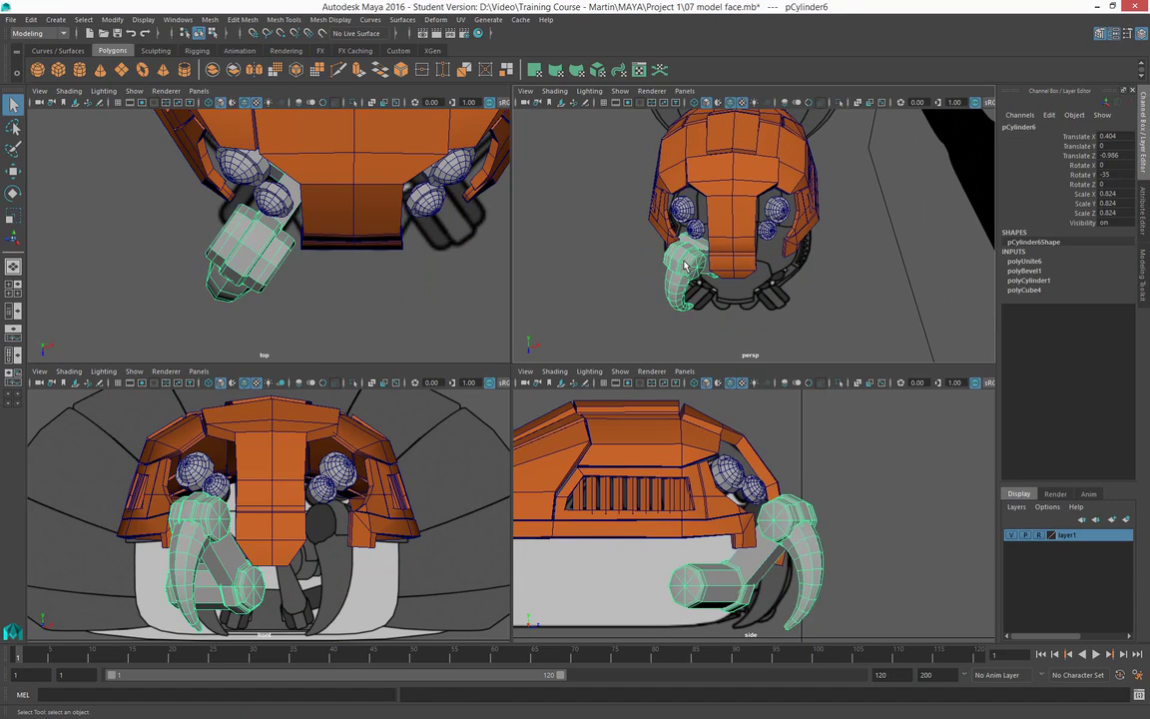
{"action": "key", "text": "w"}
{"action": "key", "text": "ctrl+d"}
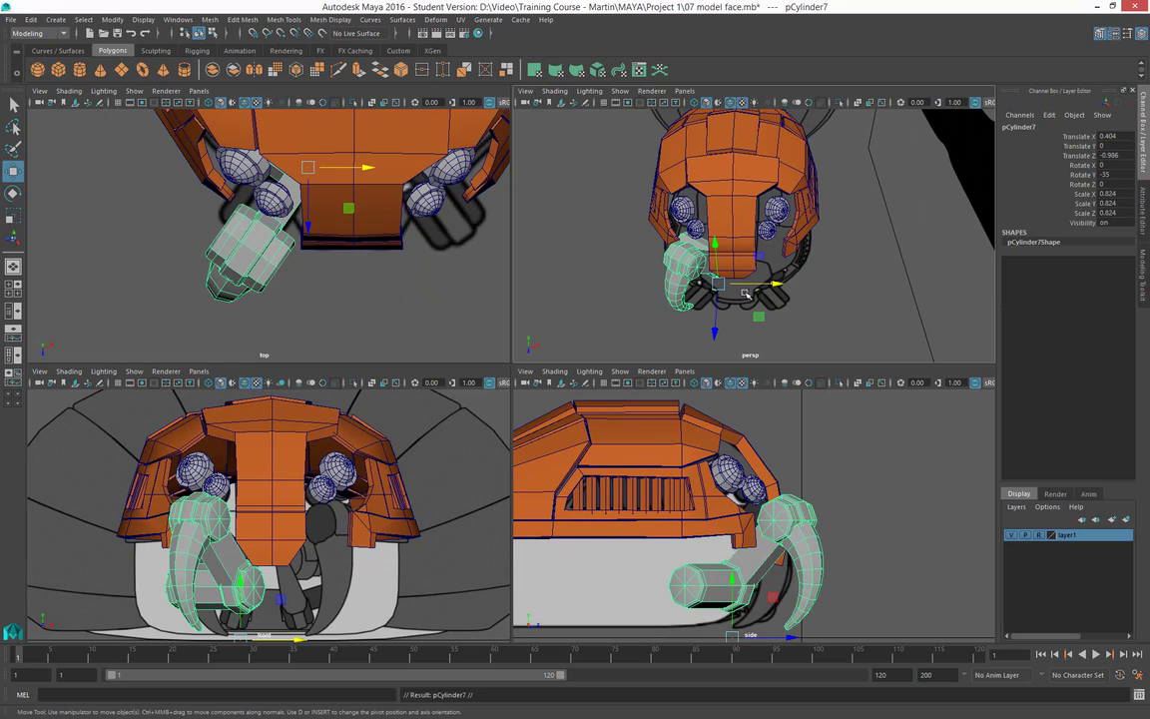
{"action": "left_click_drag", "start_coordinate": [754, 285], "coordinate": [819, 285]}
{"action": "key", "text": "ctrl+g"}
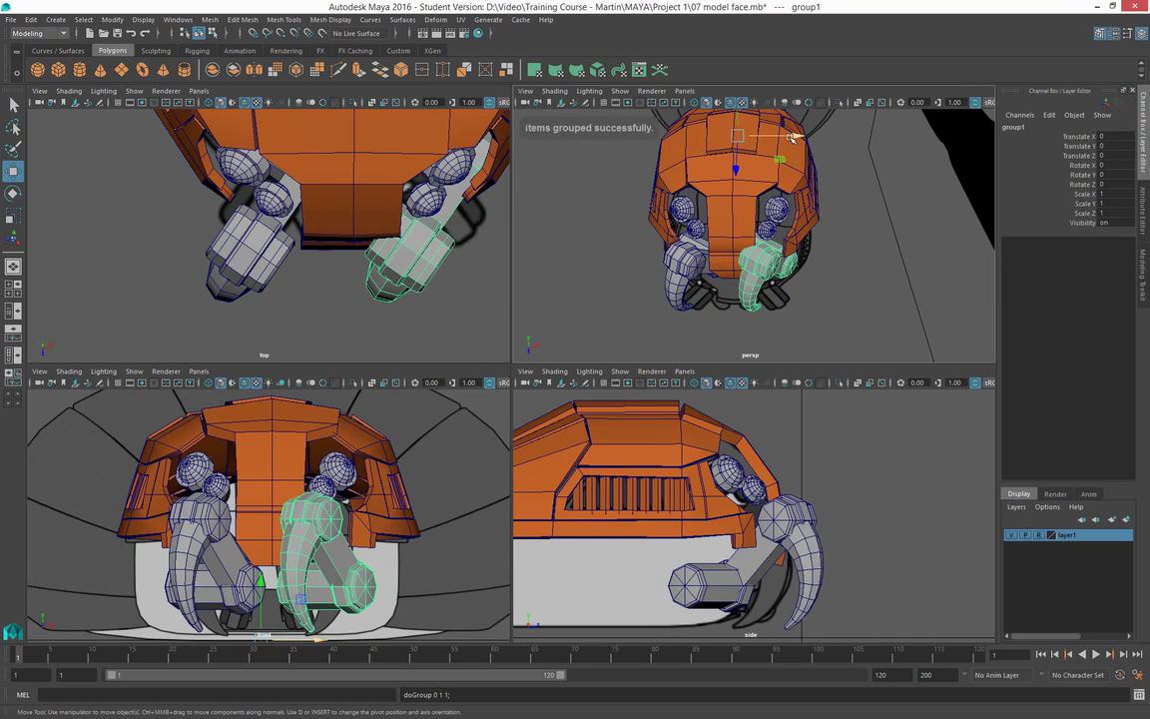
Mirror the tusk group with Scale X -1 and move it to Translate X 2.119 on the opposite side of the head
{"action": "left_click_drag", "start_coordinate": [791, 136], "coordinate": [802, 136]}
{"action": "double_click", "coordinate": [1116, 194]}
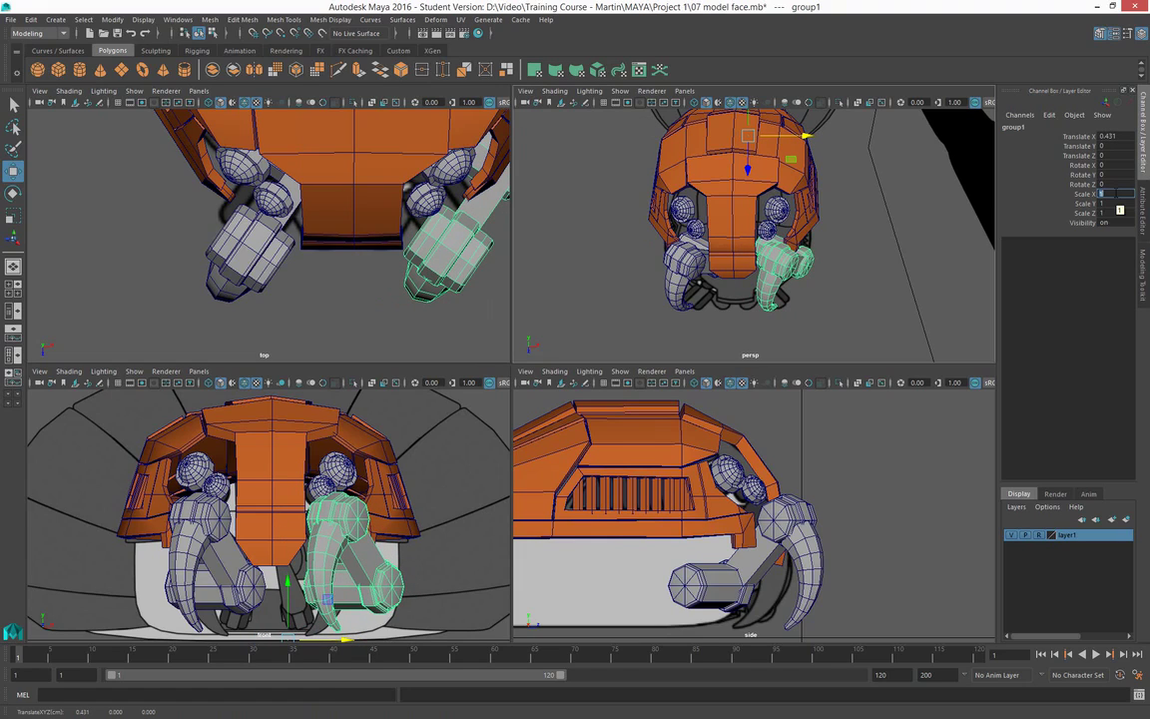
{"action": "type", "text": "-1"}
{"action": "key", "text": "Return"}
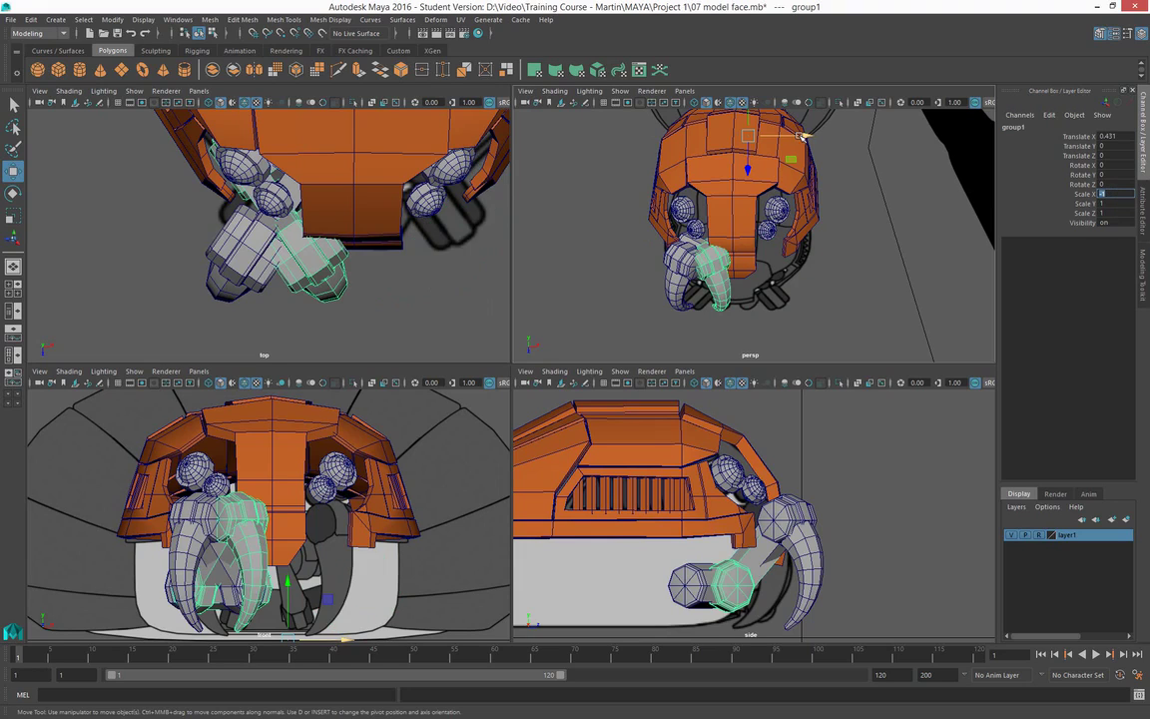
{"action": "left_click_drag", "start_coordinate": [799, 138], "coordinate": [842, 146]}
{"action": "left_click_drag", "start_coordinate": [810, 264], "coordinate": [743, 261], "text": "alt"}
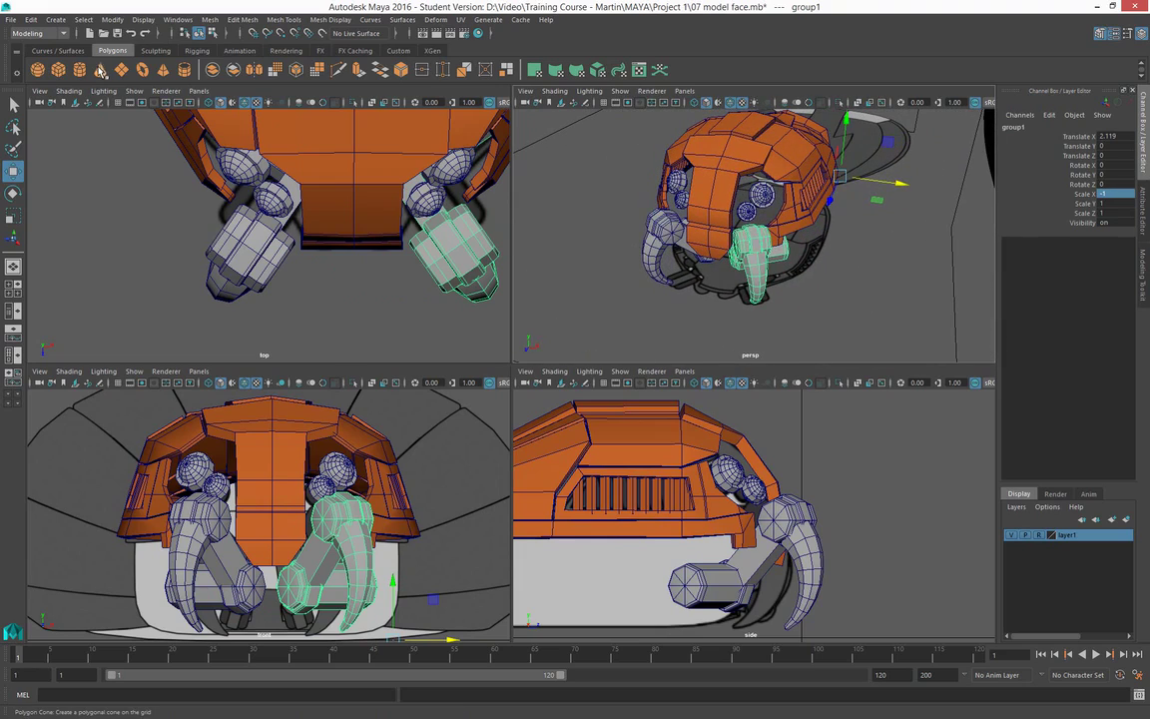
{"action": "left_click", "coordinate": [50, 21]}
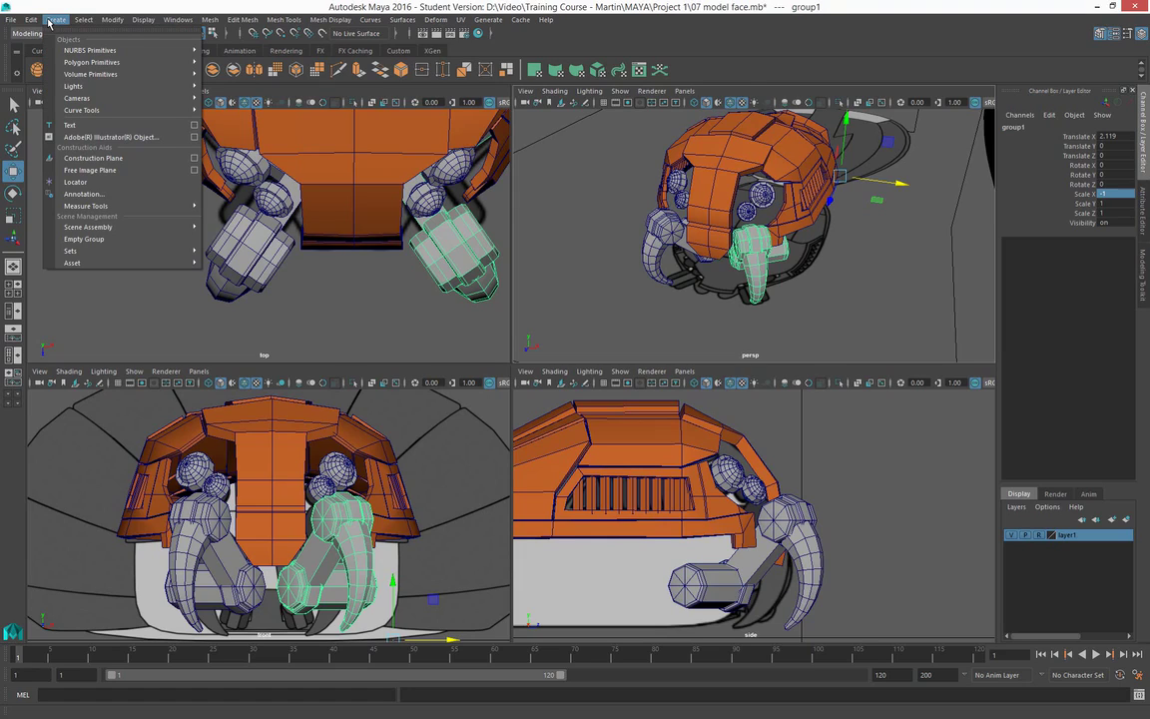
{"action": "left_click", "coordinate": [49, 21]}
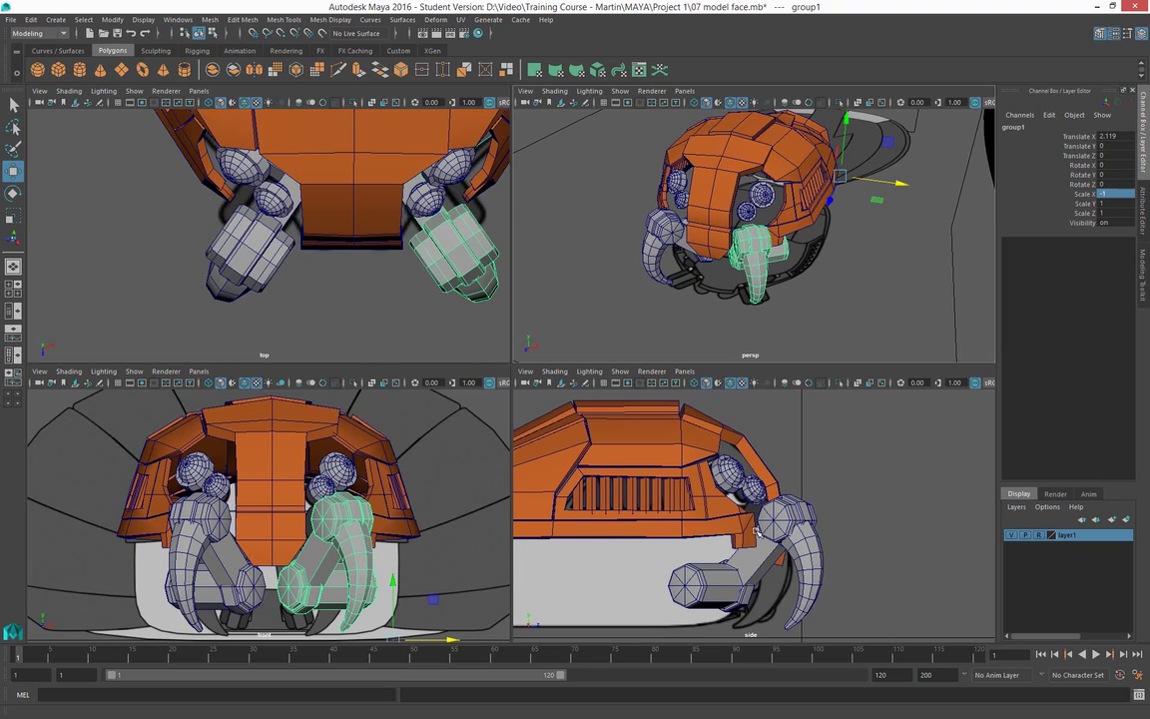
{"action": "left_click_drag", "start_coordinate": [651, 234], "coordinate": [749, 226], "text": "alt"}
{"action": "left_click_drag", "start_coordinate": [599, 214], "coordinate": [652, 219], "text": "alt"}
{"action": "right_click_drag", "start_coordinate": [649, 177], "coordinate": [758, 489], "text": "alt"}
{"action": "left_click_drag", "start_coordinate": [644, 231], "coordinate": [775, 248], "text": "alt"}
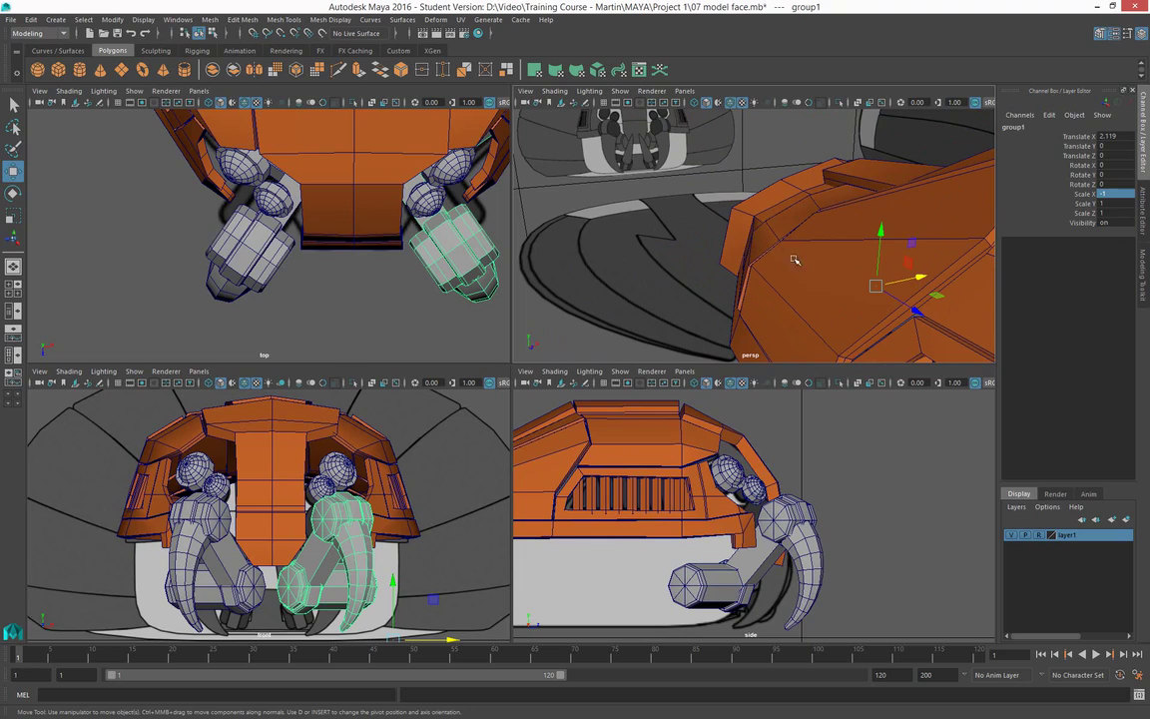
{"action": "left_click_drag", "start_coordinate": [797, 263], "coordinate": [629, 252], "text": "alt"}
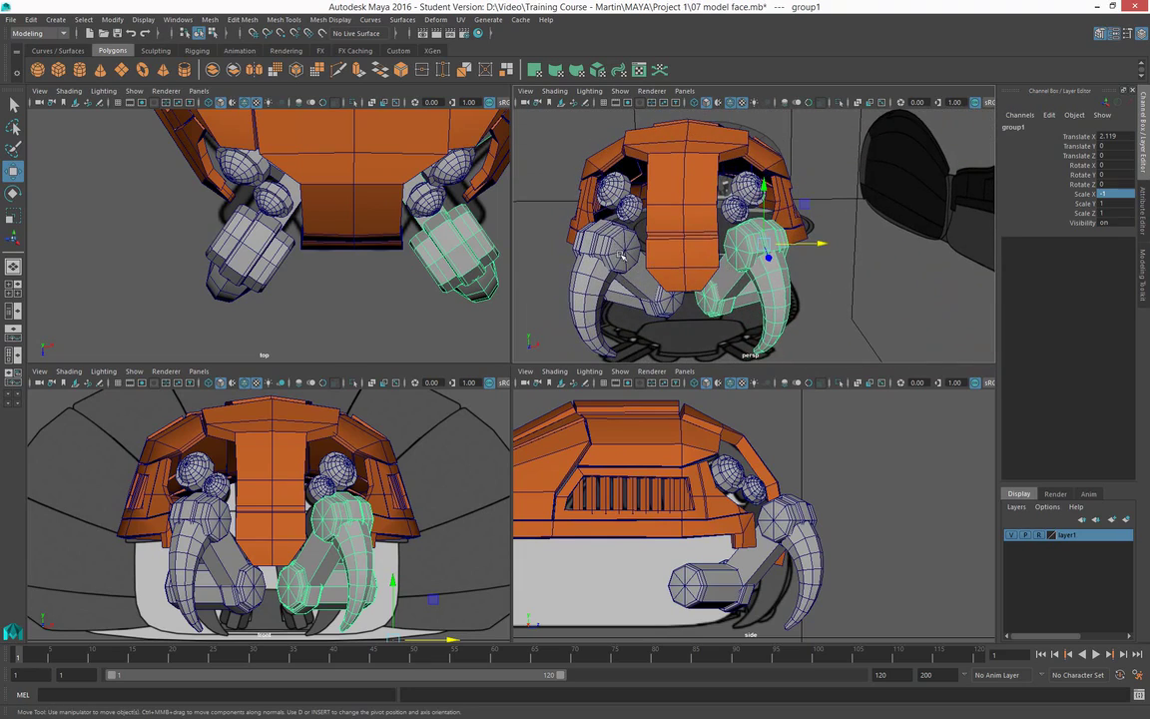
Duplicate both mirrored tusks, move the copies straight down below the originals and group them
{"action": "left_click", "coordinate": [625, 266]}
{"action": "scroll", "coordinate": [684, 292], "scroll_direction": "down", "scroll_amount": 3}
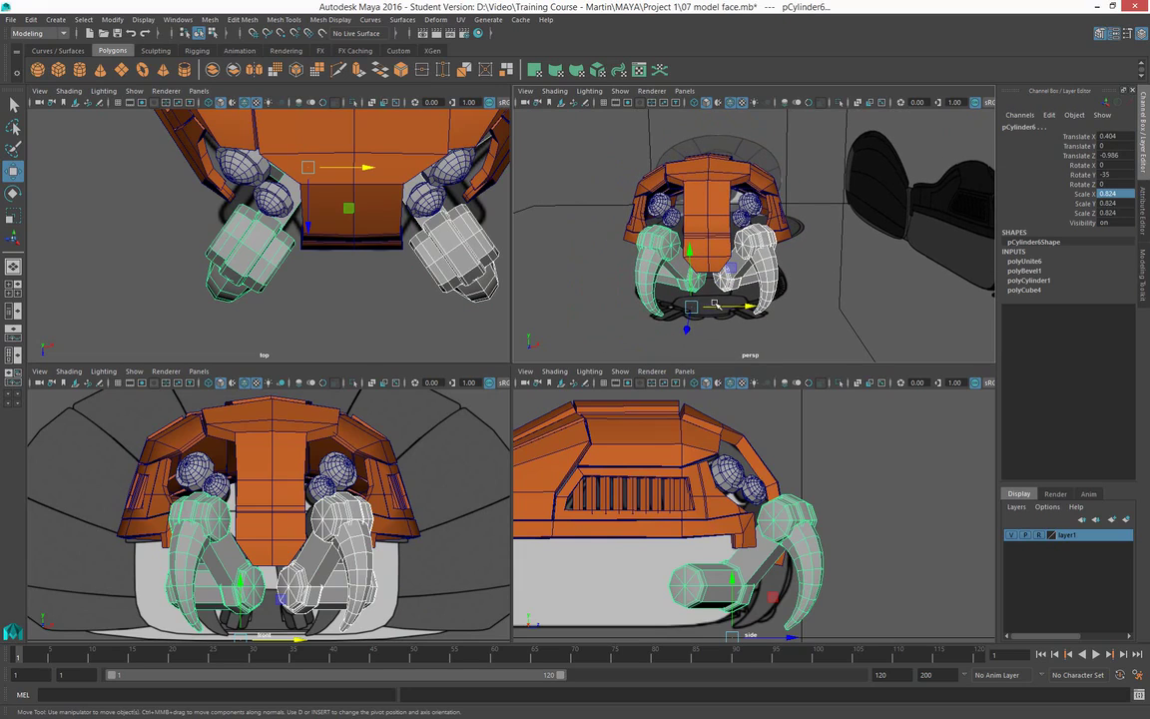
{"action": "key", "text": "ctrl+d"}
{"action": "left_click_drag", "start_coordinate": [689, 257], "coordinate": [698, 300]}
{"action": "key", "text": "ctrl+g"}
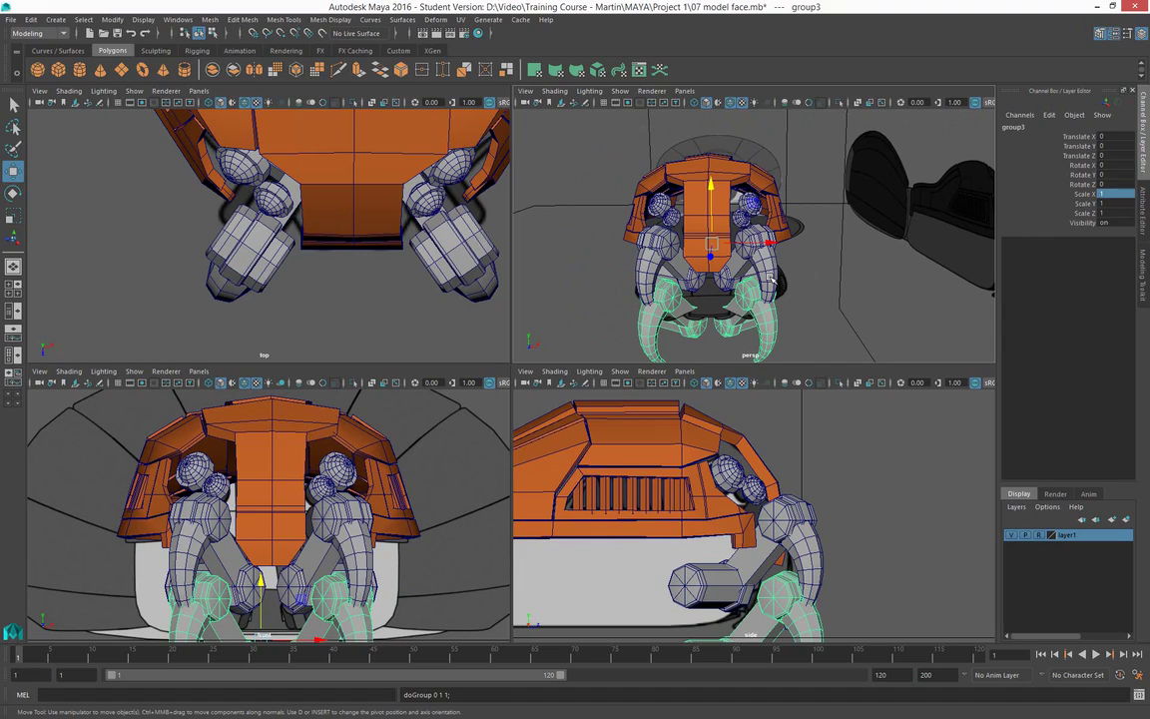
Flip the group of lower tusks upside down around the Z axis, to Rotate Z -177.124
{"action": "key", "text": "e"}
{"action": "left_click_drag", "start_coordinate": [771, 283], "coordinate": [603, 467]}
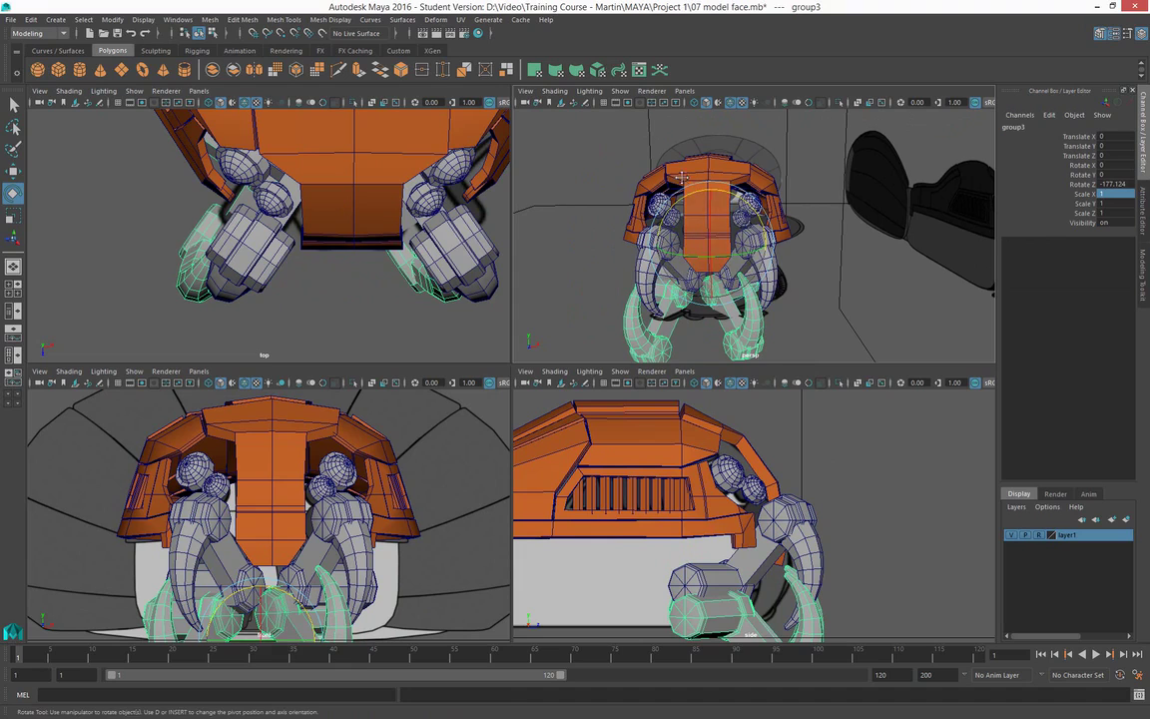
{"action": "left_click_drag", "start_coordinate": [699, 249], "coordinate": [734, 235], "text": "alt"}
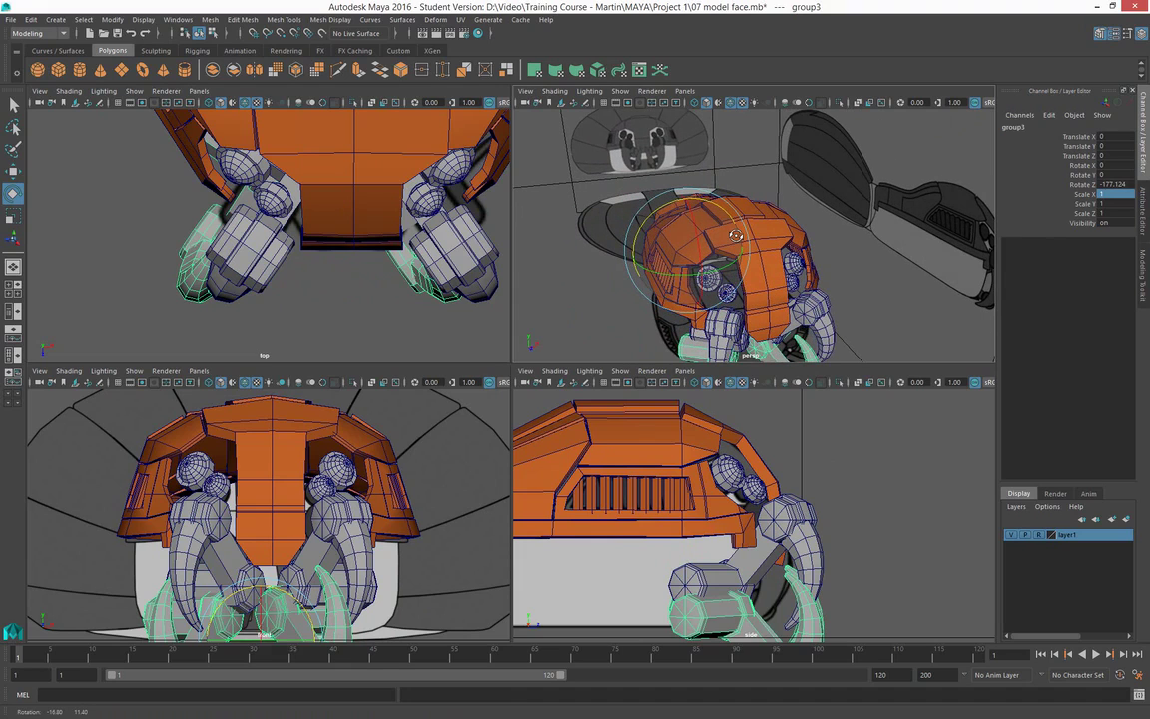
{"action": "middle_click_drag", "start_coordinate": [734, 236], "coordinate": [725, 181], "text": "alt"}
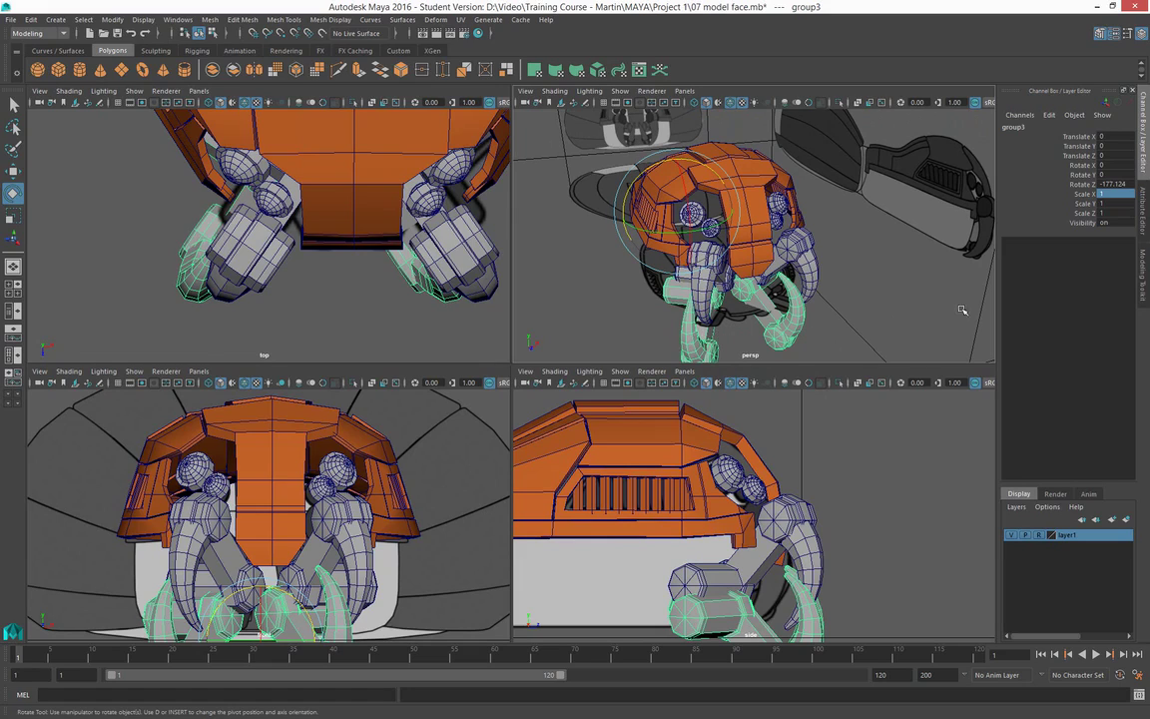
Undo the single tusk's last rotation and rotate that flipped tusk freehand outward to about X 4.3, Y -27.4, Z 27.9
{"action": "key", "text": "ctrl+z"}
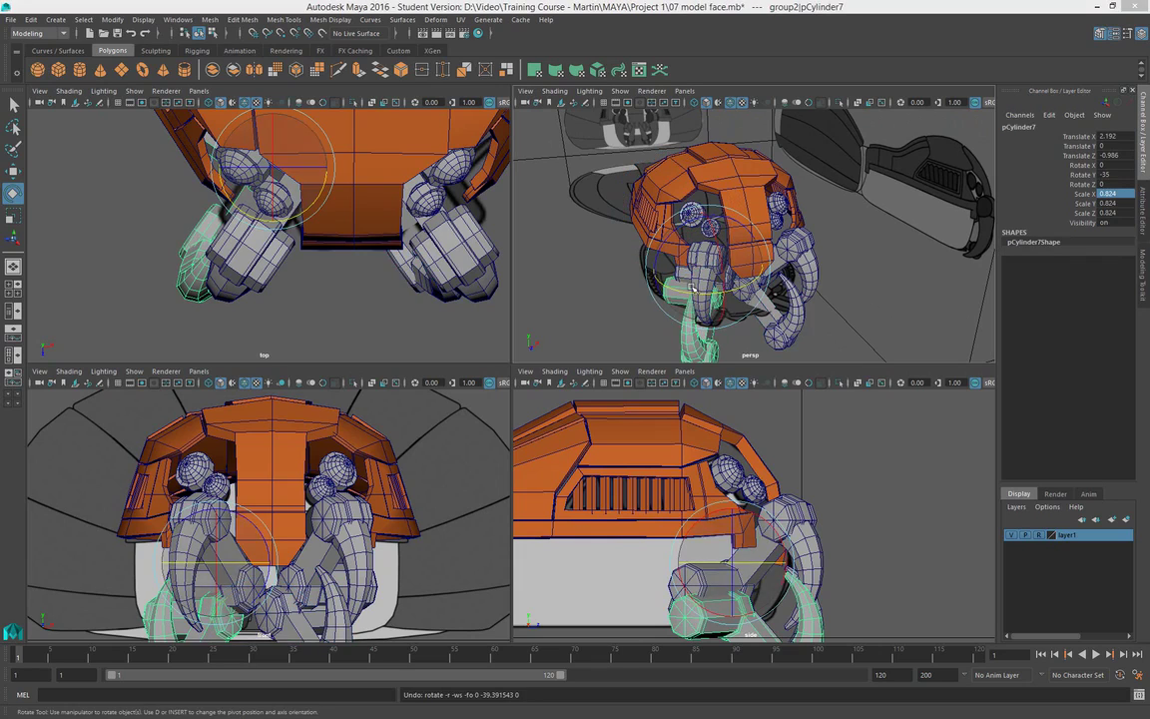
{"action": "left_click_drag", "start_coordinate": [671, 280], "coordinate": [677, 234]}
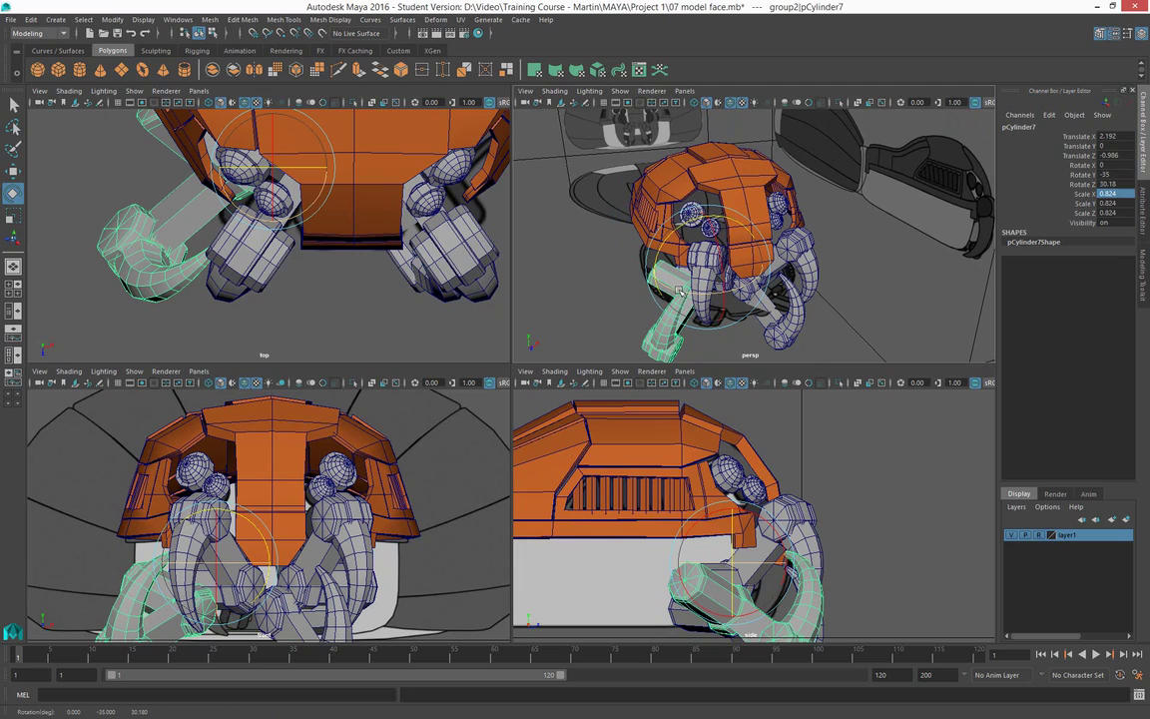
{"action": "left_click_drag", "start_coordinate": [678, 292], "coordinate": [786, 306]}
{"action": "left_click", "coordinate": [767, 314]}
{"action": "left_click", "coordinate": [582, 272]}
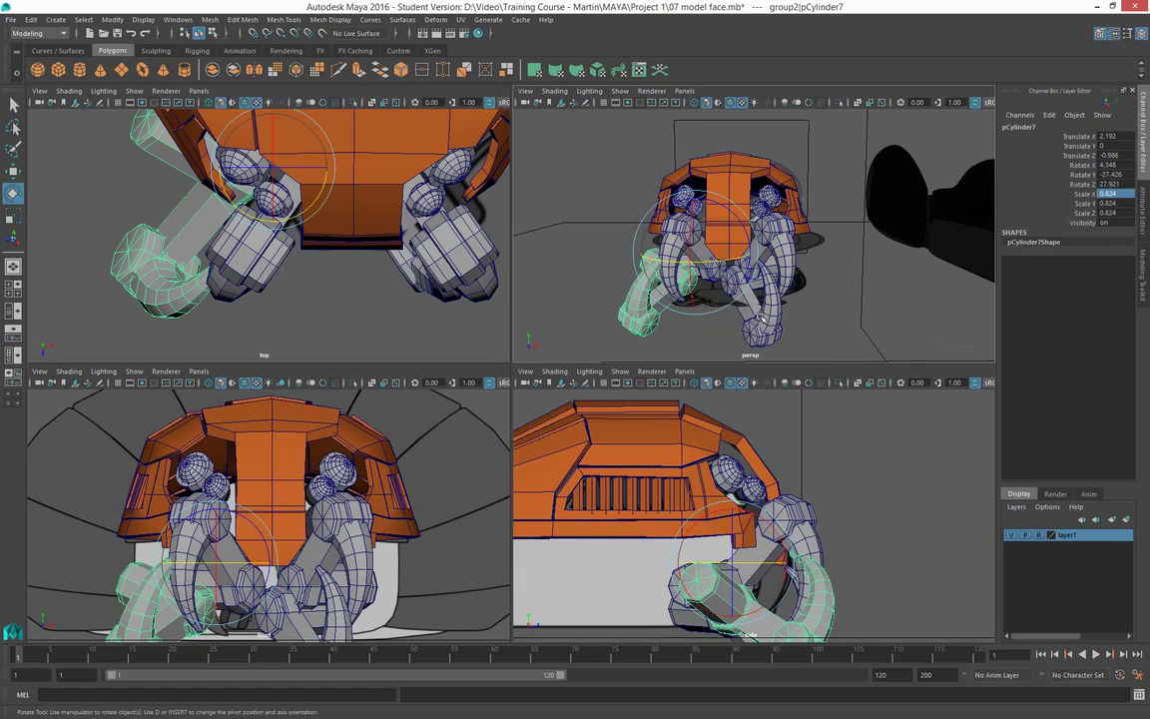
Round the outward-turned lower tusk's rotation to Rotate X 4, Rotate Y -27 and Rotate Z 27
{"action": "left_click", "coordinate": [1126, 165]}
{"action": "type", "text": "4"}
{"action": "key", "text": "Tab"}
{"action": "type", "text": "-"}
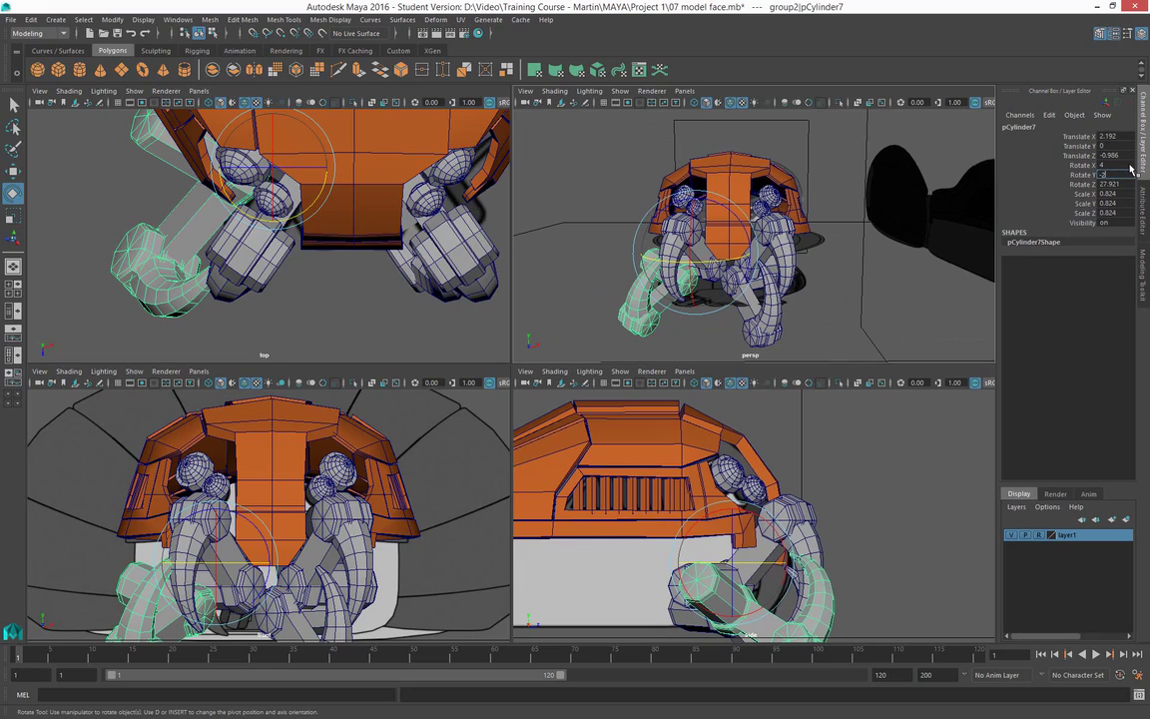
{"action": "type", "text": "27"}
{"action": "key", "text": "Tab"}
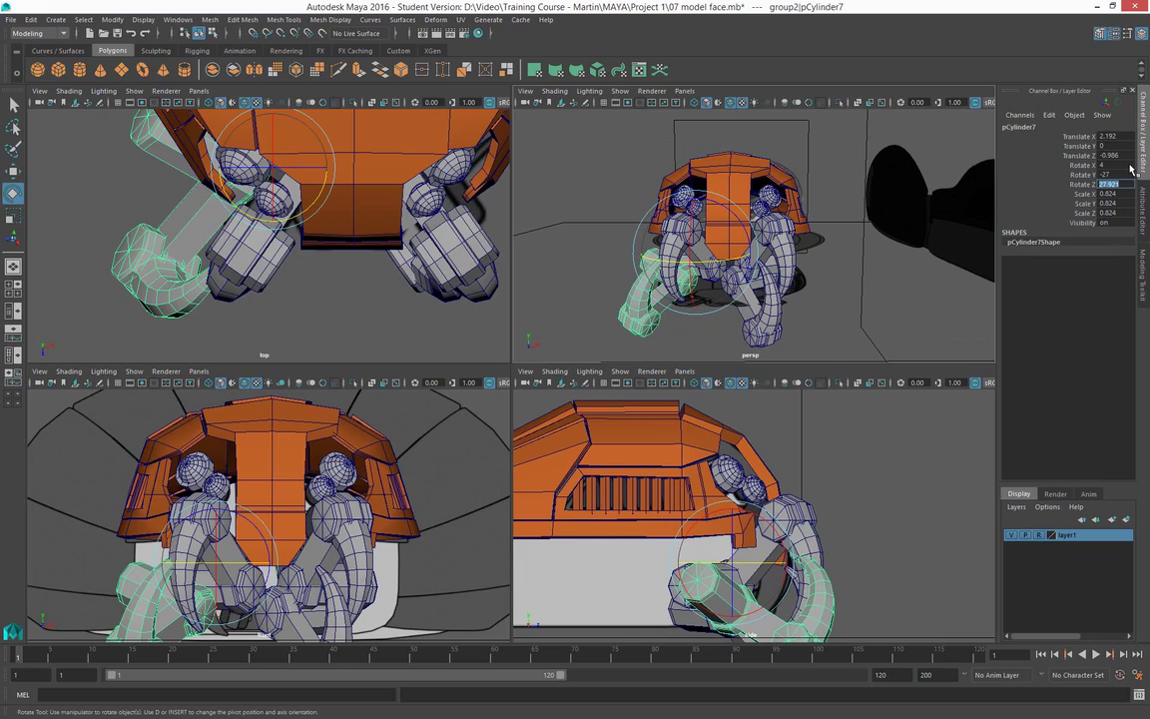
{"action": "type", "text": "27"}
{"action": "key", "text": "Return"}
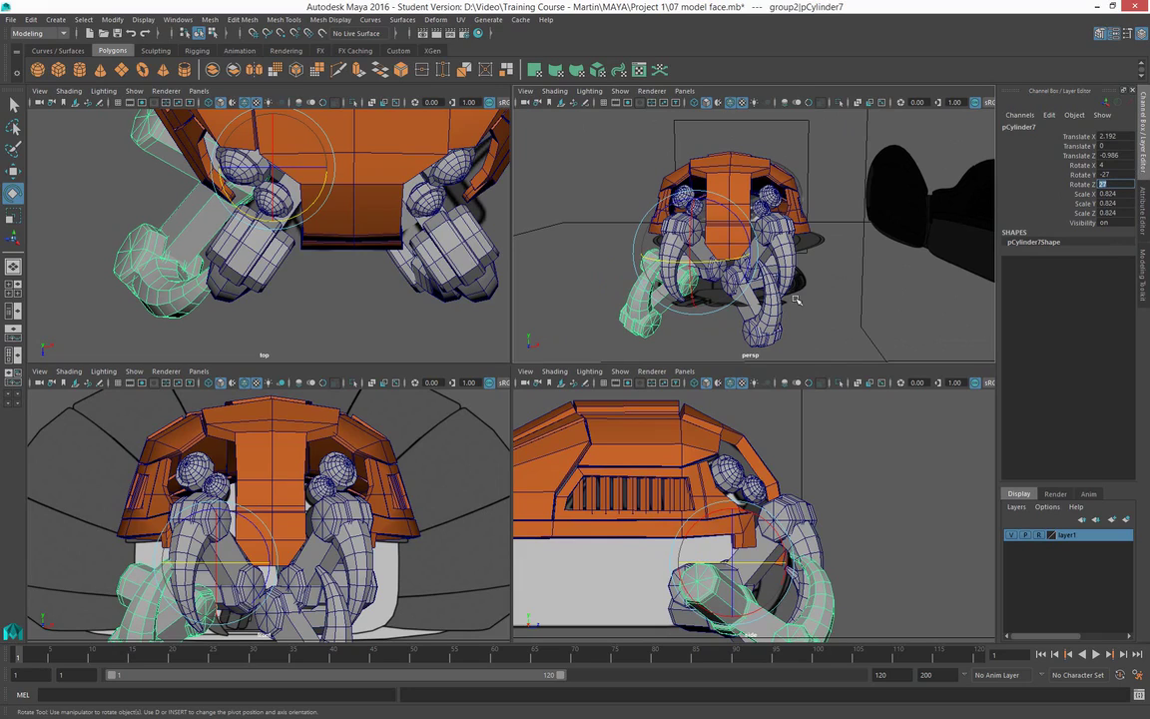
Rotate the opposite flipped tusk to X 4, Y -27, Z 27, and adjust it freehand to about X -7.1, Y -20.6, Z 19.2
{"action": "left_click", "coordinate": [765, 318]}
{"action": "left_click", "coordinate": [1120, 163]}
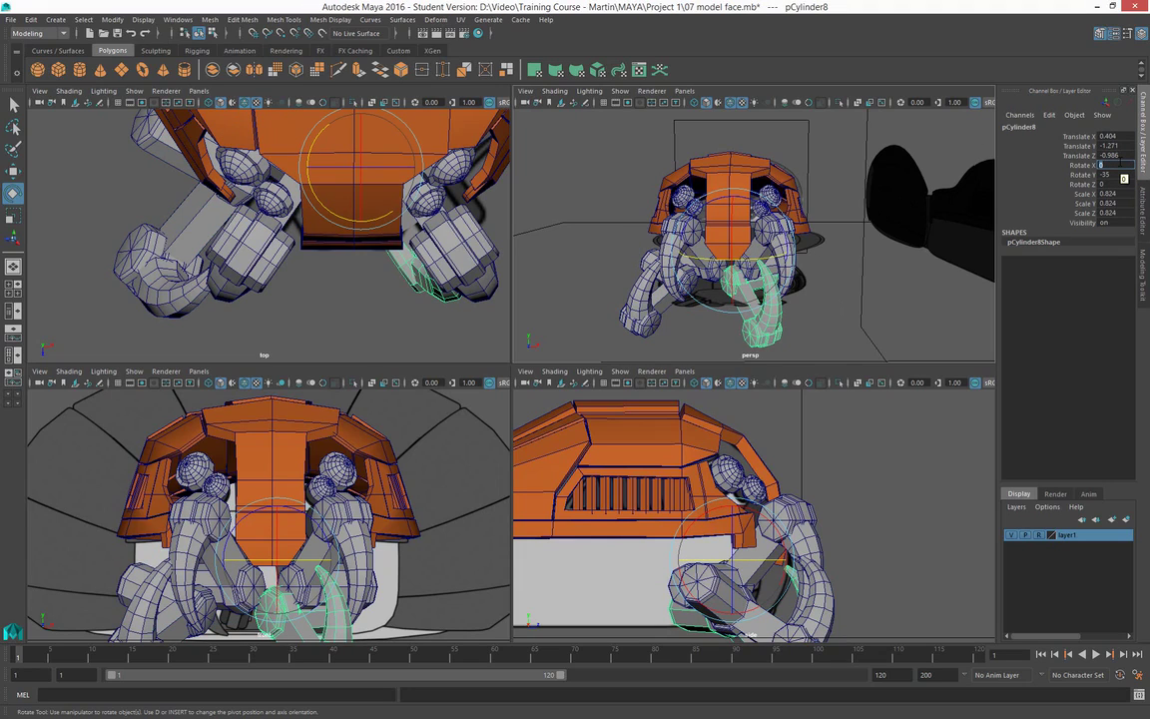
{"action": "key", "text": "Tab"}
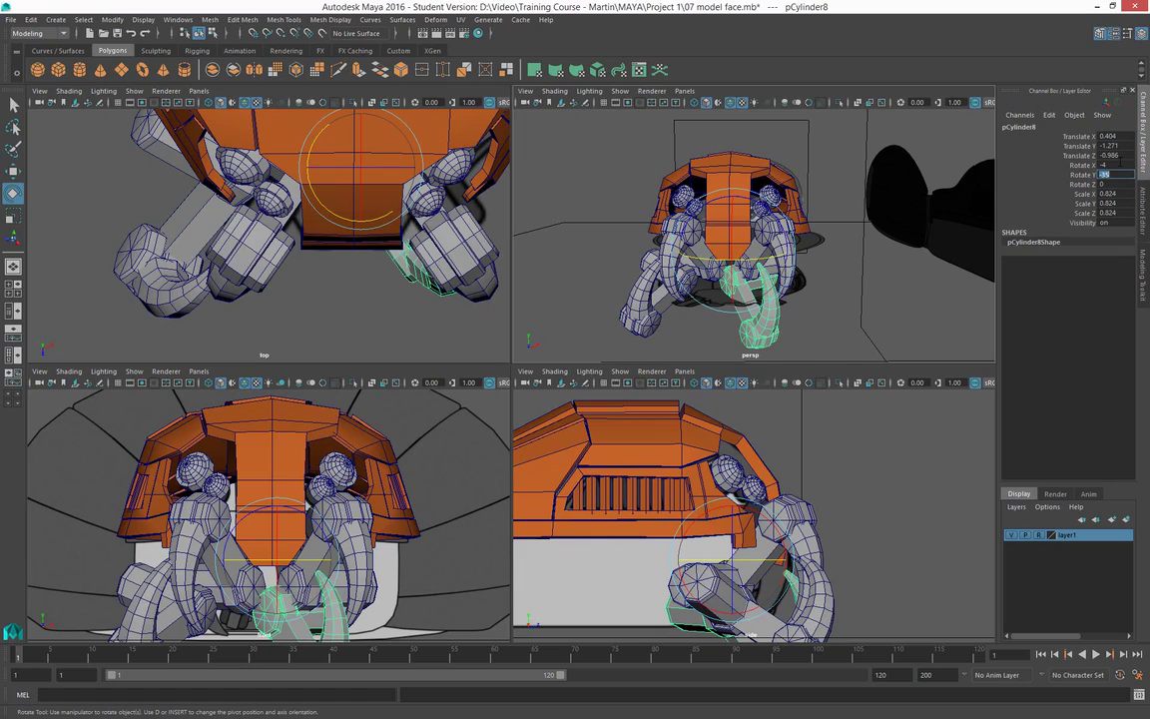
{"action": "left_click", "coordinate": [1121, 163]}
{"action": "type", "text": "4"}
{"action": "key", "text": "Tab"}
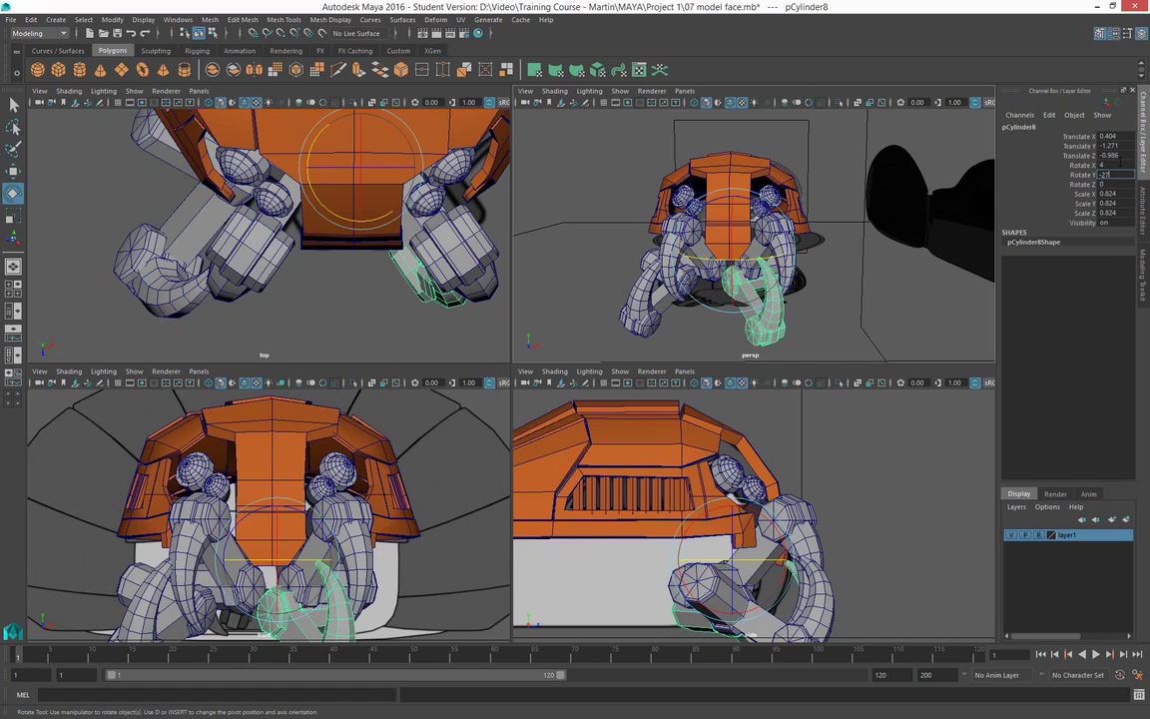
{"action": "type", "text": "-27"}
{"action": "key", "text": "Tab"}
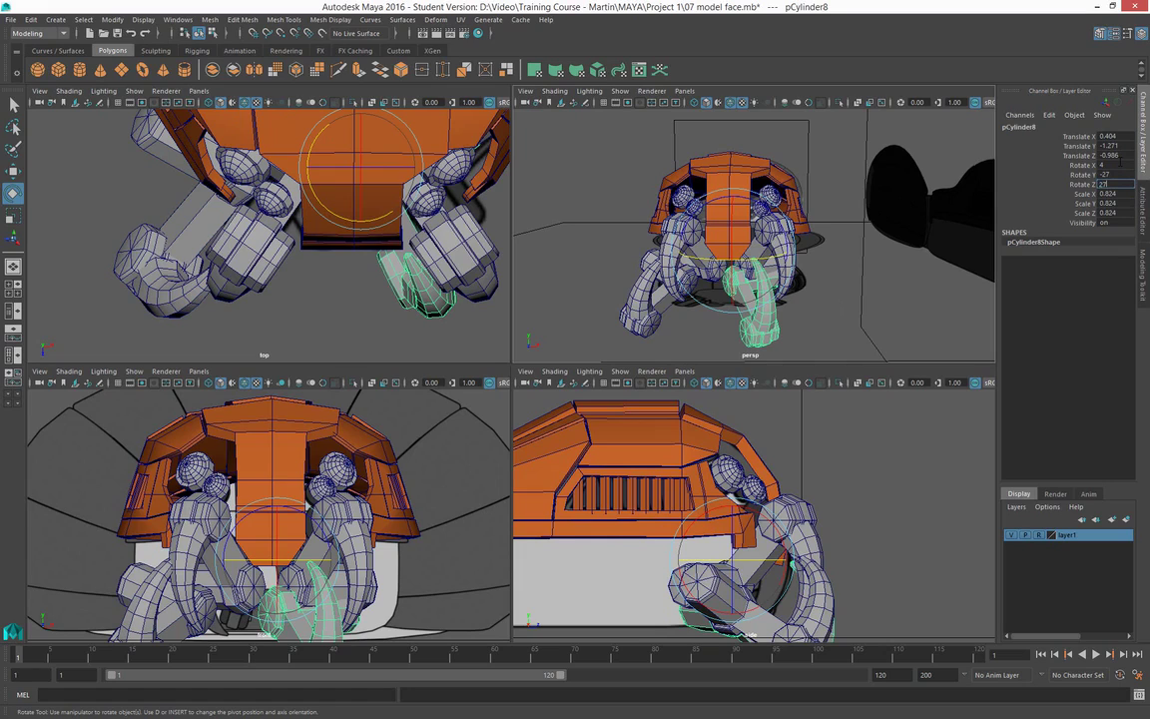
{"action": "type", "text": "27"}
{"action": "key", "text": "Return"}
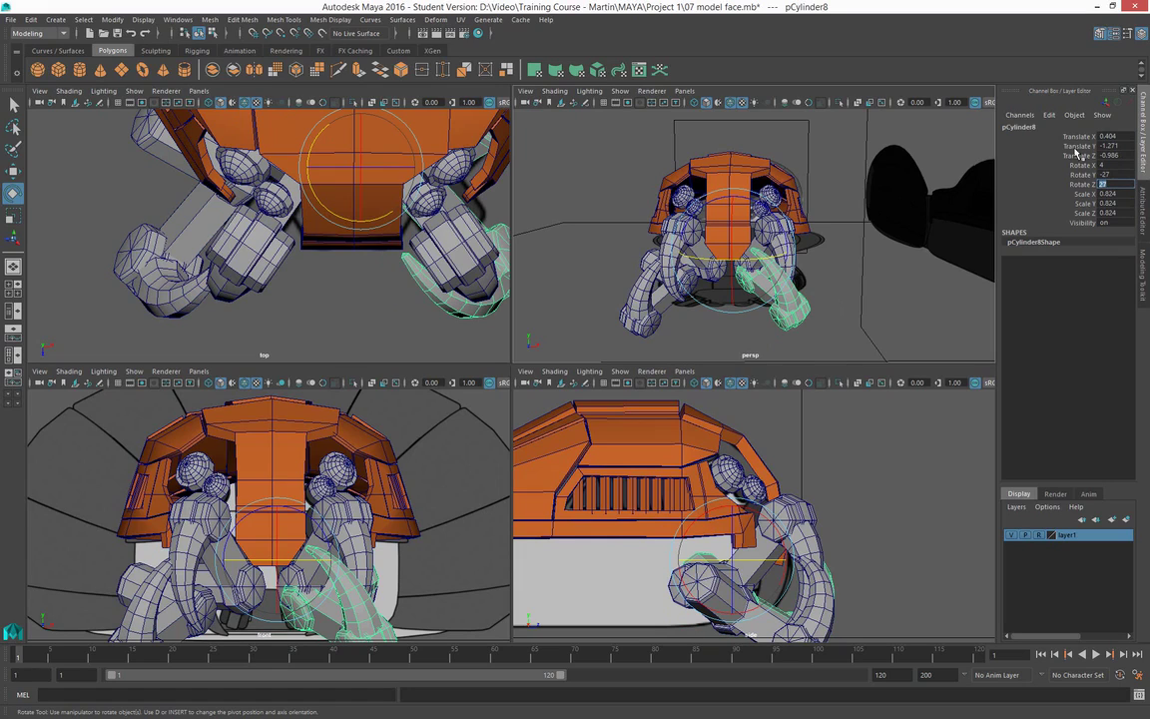
{"action": "left_click_drag", "start_coordinate": [715, 313], "coordinate": [749, 278], "text": "alt"}
{"action": "left_click_drag", "start_coordinate": [563, 304], "coordinate": [655, 310], "text": "alt"}
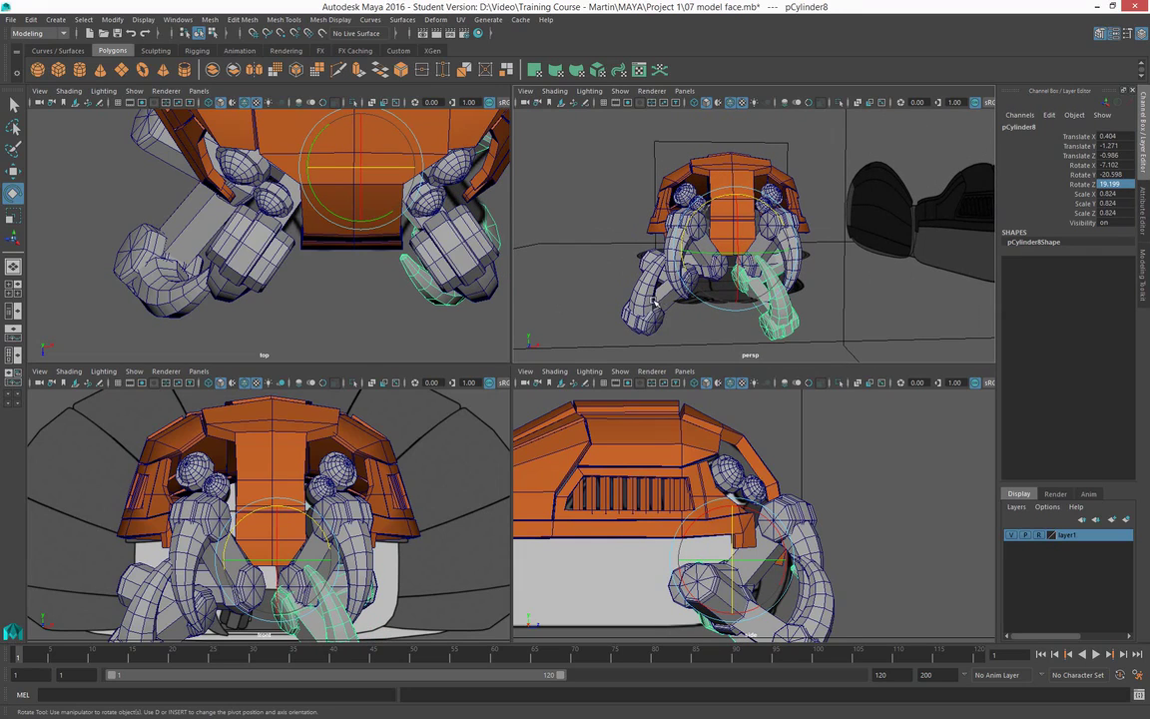
Scale both flipped lower tusks together uniformly to about 0.536
{"action": "left_click", "coordinate": [653, 300]}
{"action": "key", "text": "r"}
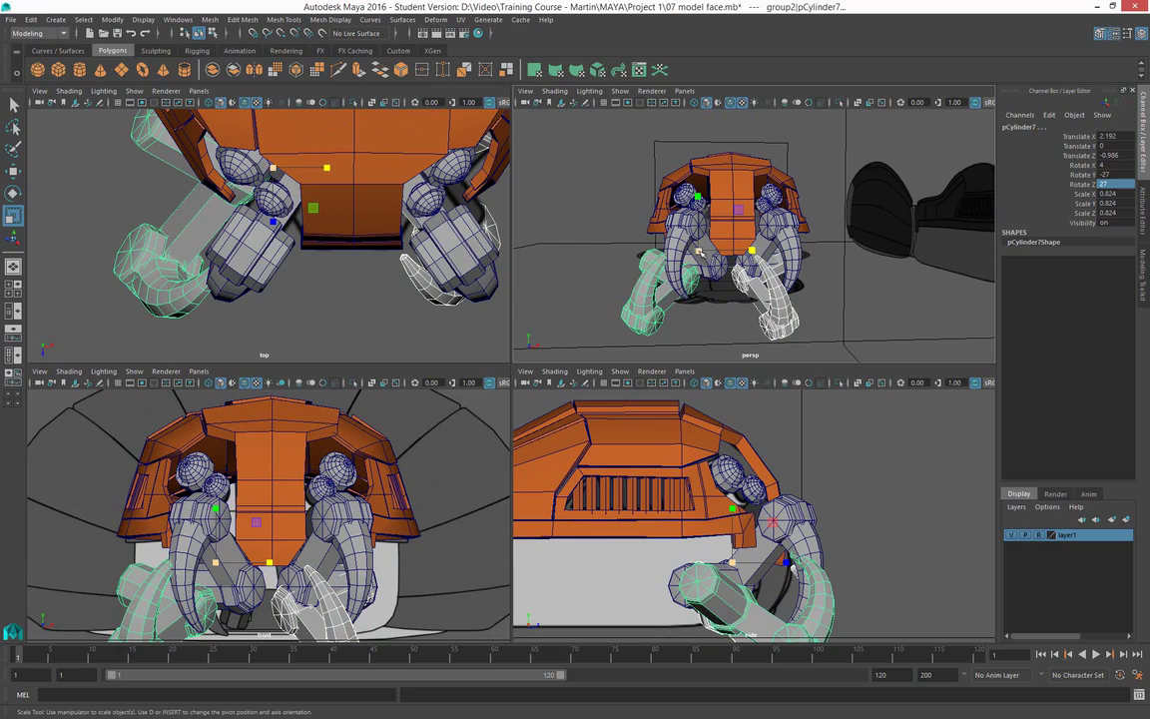
{"action": "left_click_drag", "start_coordinate": [698, 250], "coordinate": [649, 258]}
Move the two small tusks down and inward beneath the upper pair, placing the second-rotated one at Translate X 0.441, Translate Y -0.524
{"action": "key", "text": "w"}
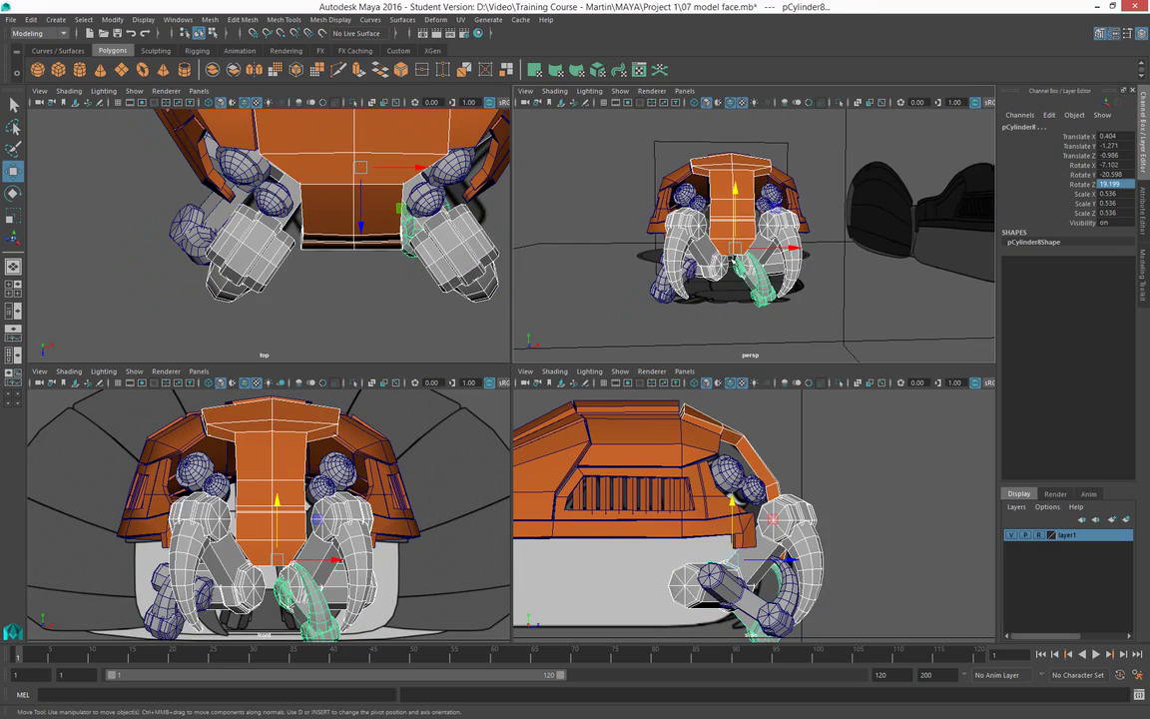
{"action": "mouse_move", "coordinate": [724, 251]}
{"action": "left_mouse_down"}
{"action": "mouse_move", "coordinate": [765, 250]}
{"action": "mouse_move", "coordinate": [732, 243]}
{"action": "left_mouse_up"}
{"action": "left_click_drag", "start_coordinate": [775, 280], "coordinate": [766, 282]}
{"action": "left_click", "coordinate": [761, 282]}
{"action": "left_click_drag", "start_coordinate": [741, 229], "coordinate": [882, 272]}
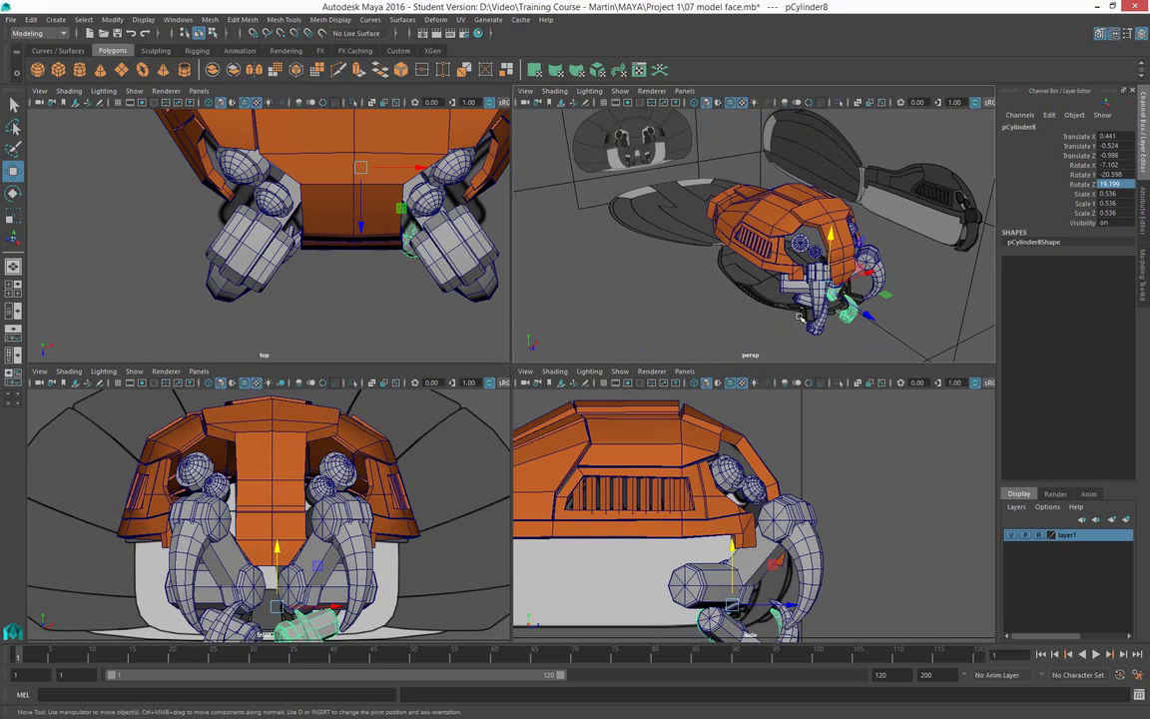
{"action": "left_click_drag", "start_coordinate": [718, 265], "coordinate": [845, 243], "text": "alt"}
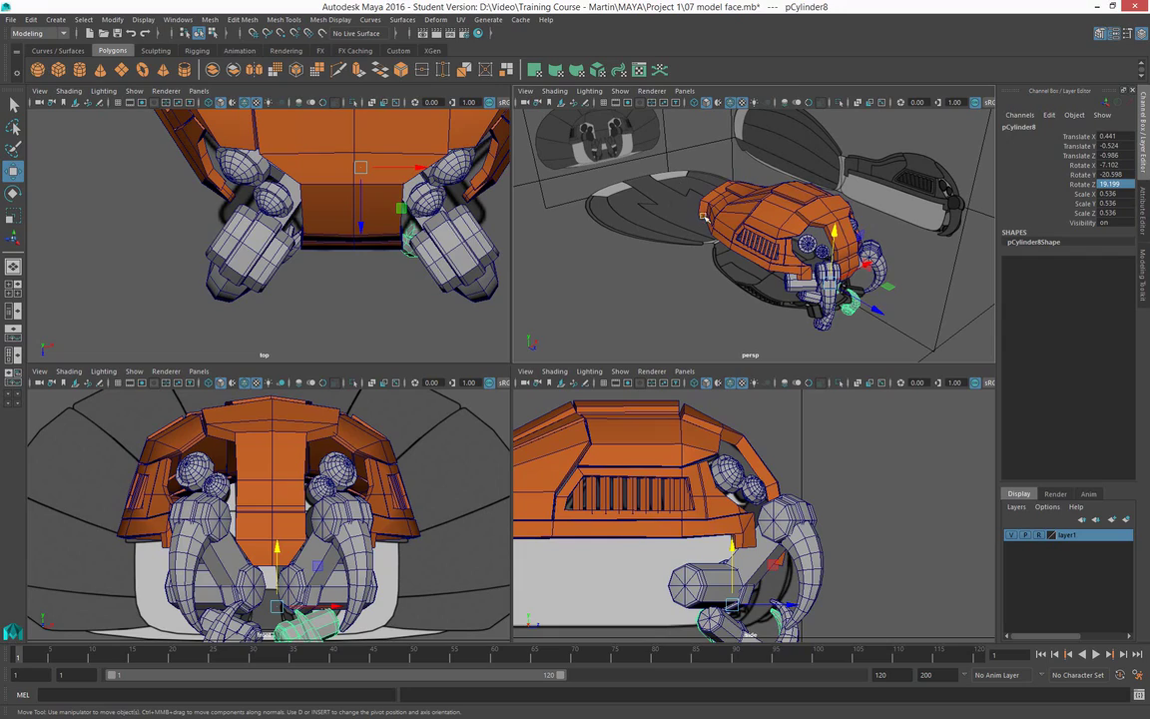